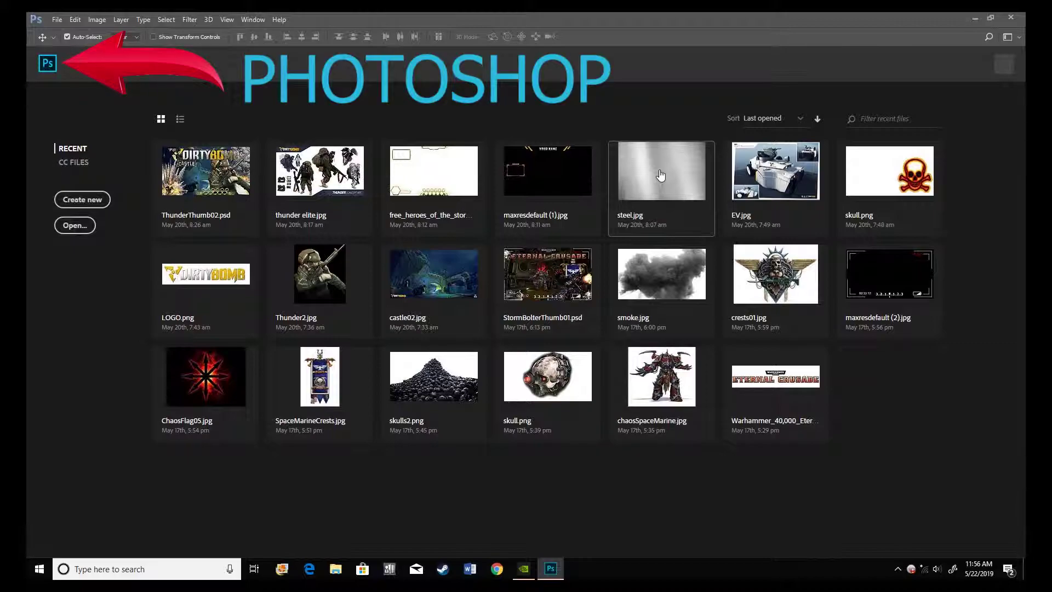
- Open Chapel_-_Loading_Default.jpg from the Dirty Bomb pic > Maps > Chapel Maps folder
{"action": "key", "text": "ctrl+o"}
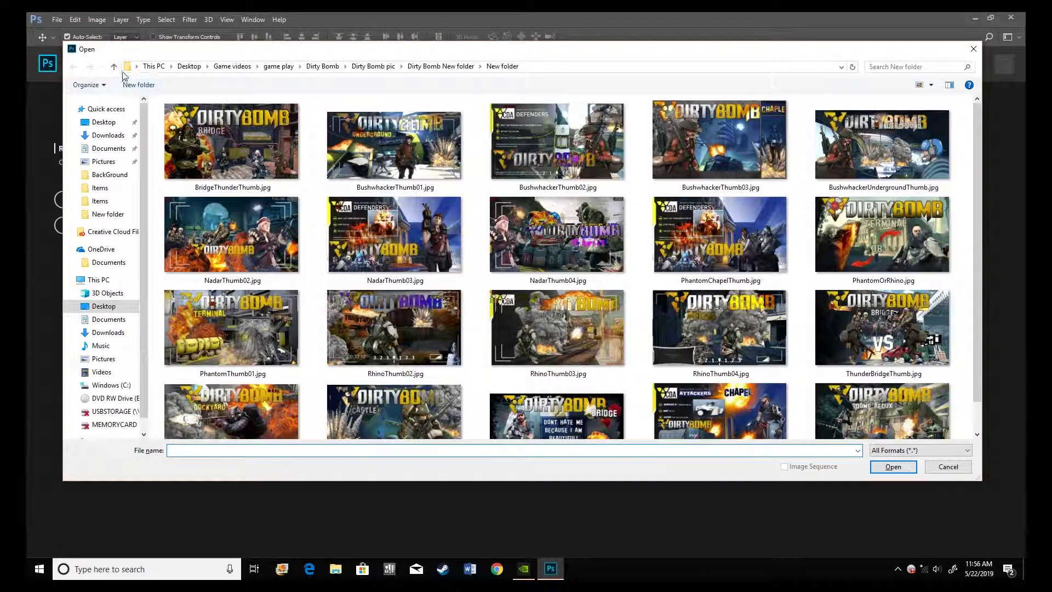
{"action": "left_click", "coordinate": [115, 68]}
{"action": "left_click", "coordinate": [114, 68]}
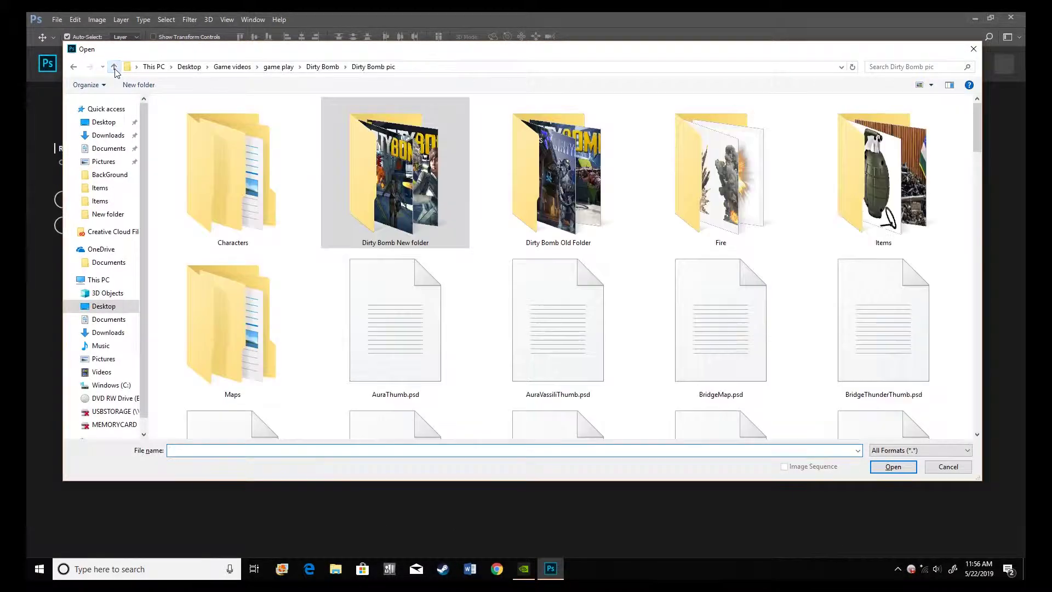
{"action": "double_click", "coordinate": [248, 281]}
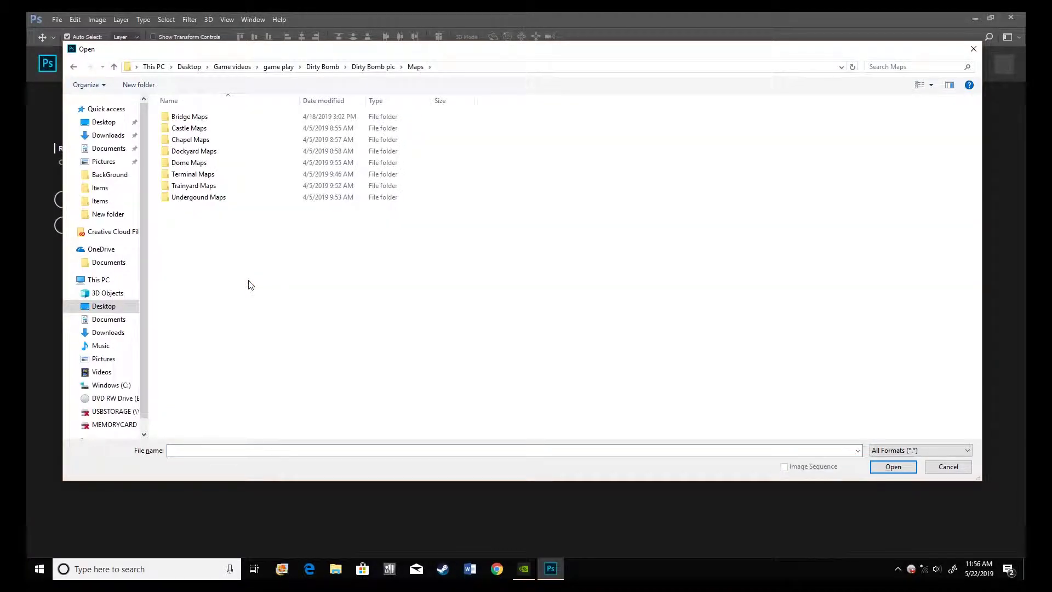
{"action": "double_click", "coordinate": [191, 140]}
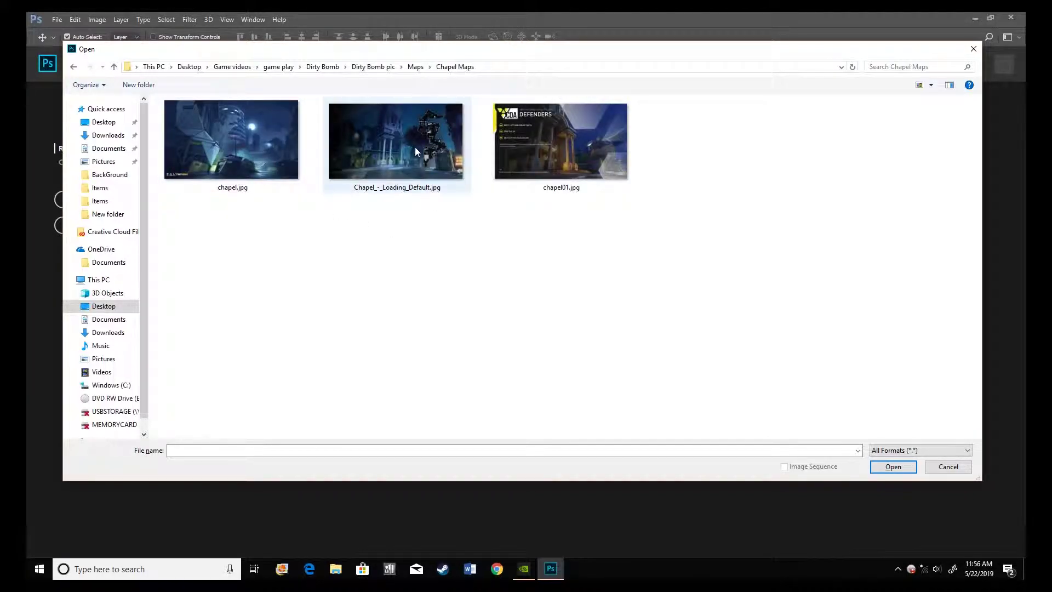
{"action": "left_click", "coordinate": [415, 147]}
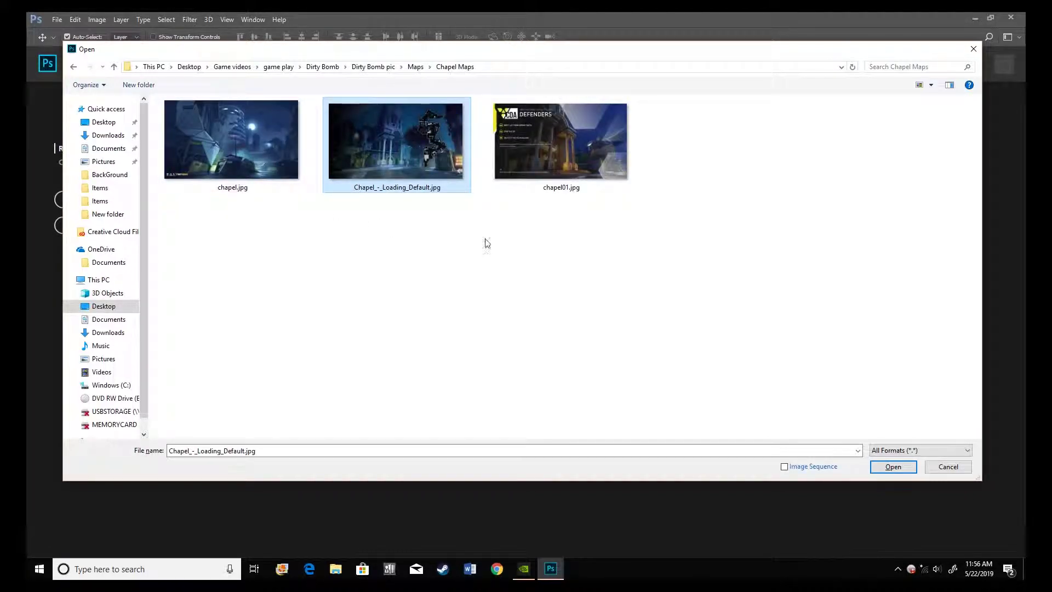
{"action": "left_click", "coordinate": [894, 467]}
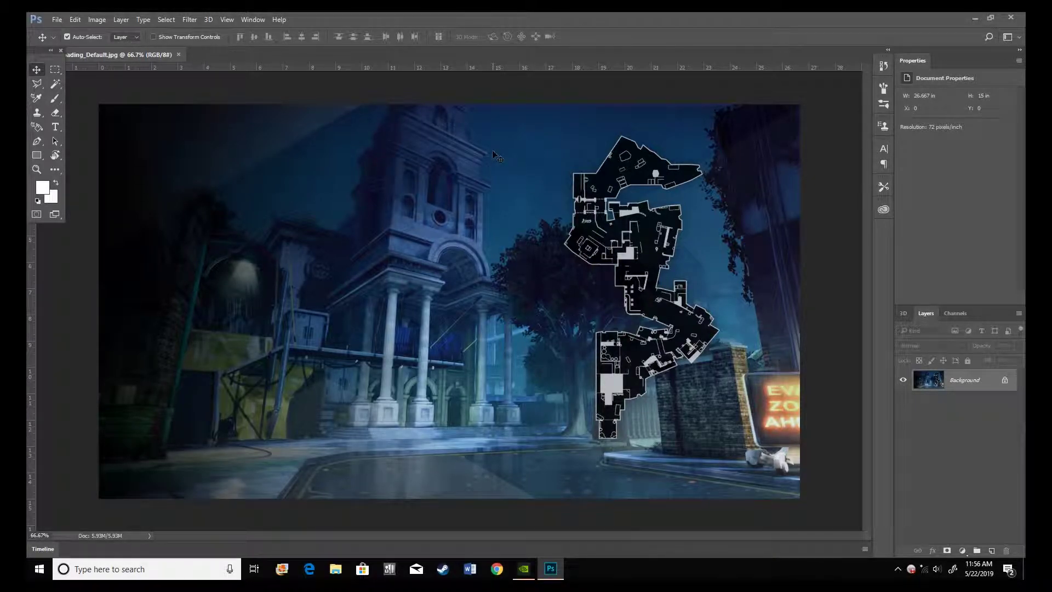
- Open Thunder06.jpg from the Characters > Thunder folder as a second document
{"action": "key", "text": "ctrl+o"}
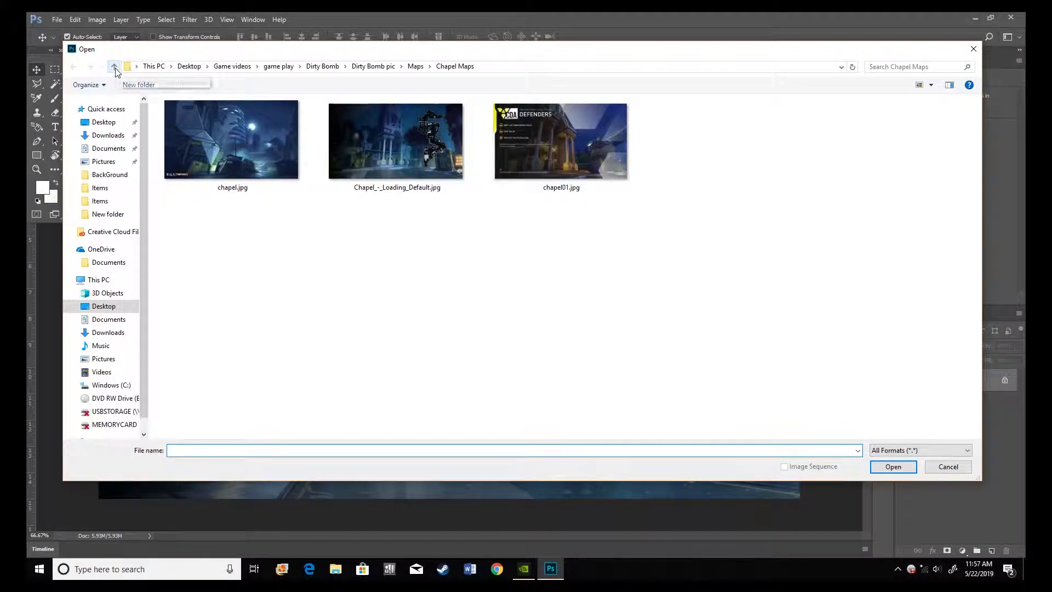
{"action": "left_click", "coordinate": [114, 67]}
{"action": "left_click", "coordinate": [114, 67]}
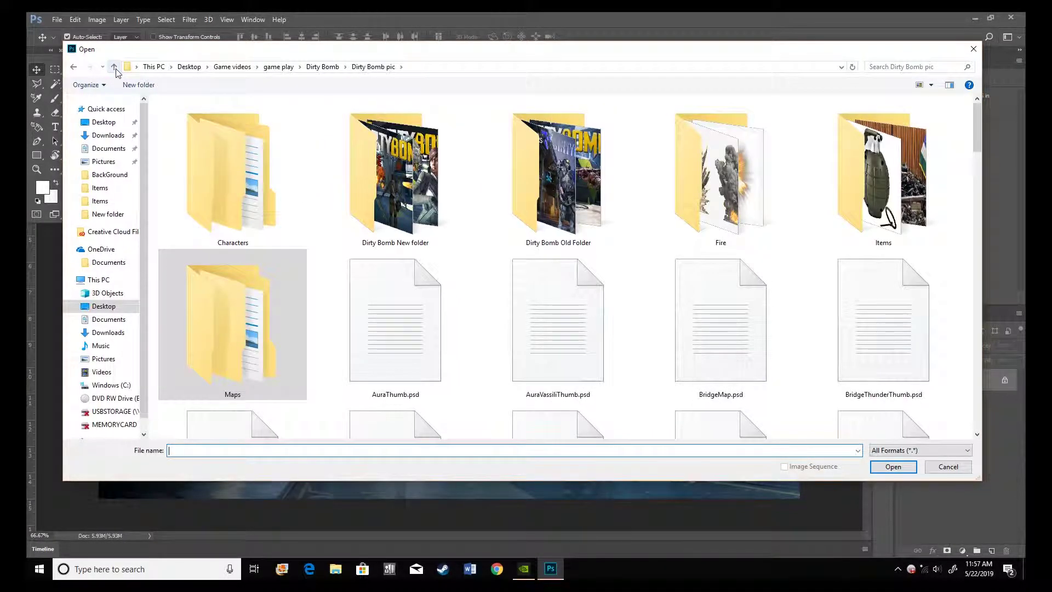
{"action": "double_click", "coordinate": [256, 196]}
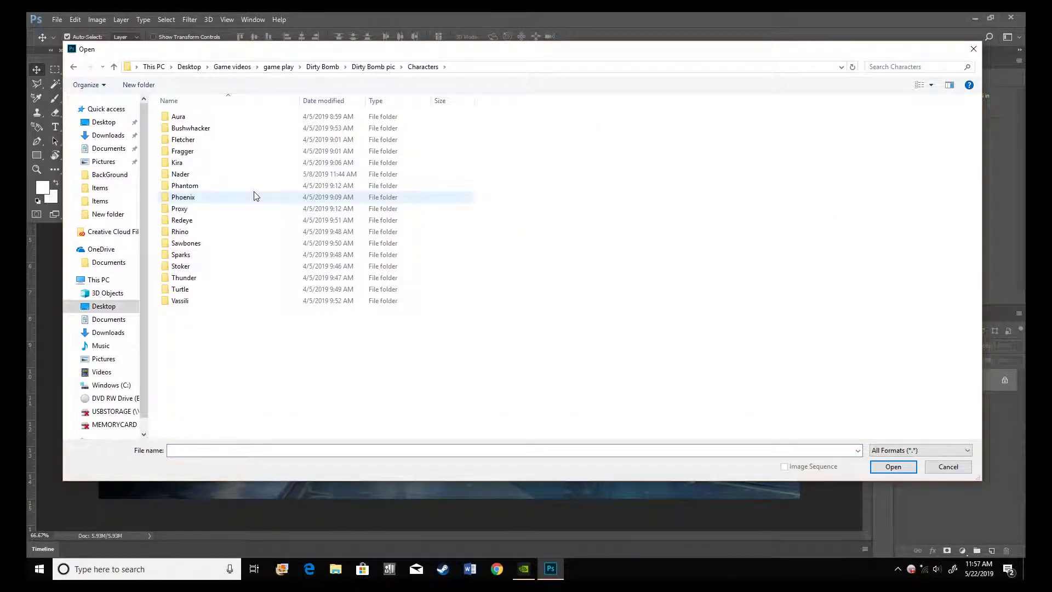
{"action": "double_click", "coordinate": [192, 278]}
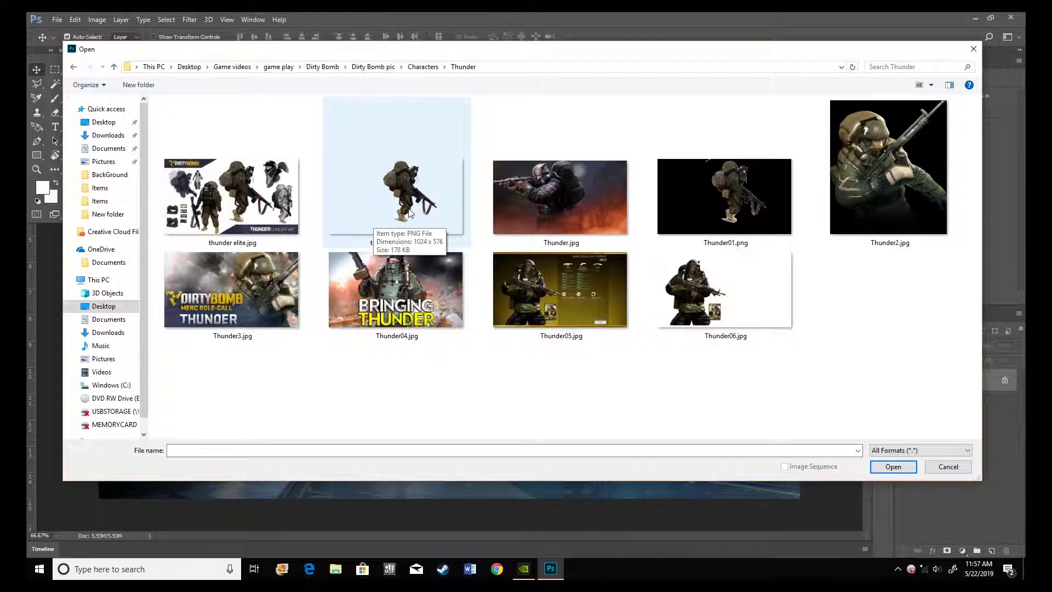
{"action": "left_click", "coordinate": [734, 305]}
{"action": "left_click", "coordinate": [909, 462]}
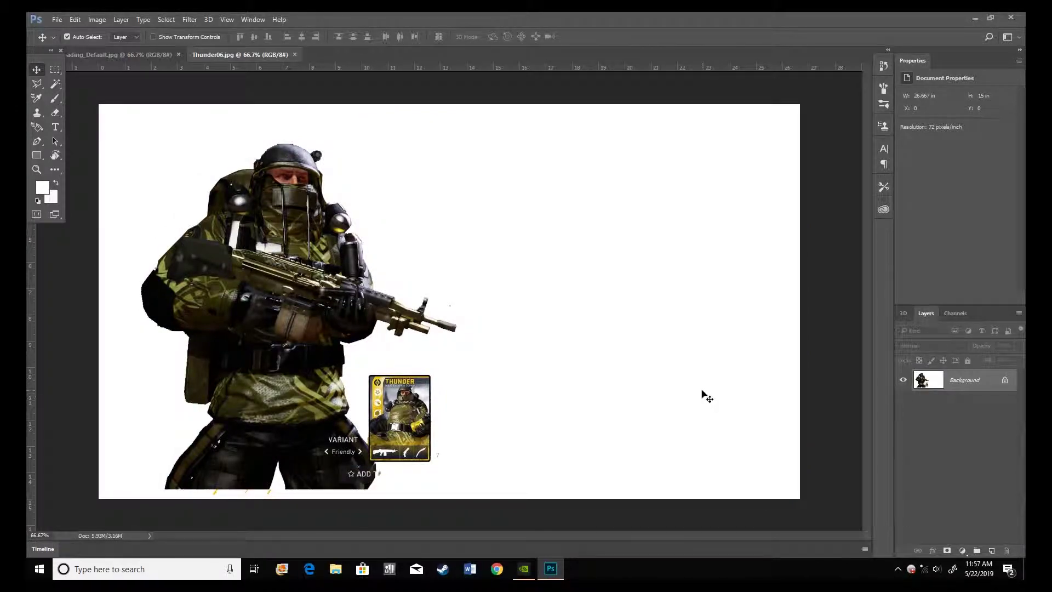
{"action": "key", "text": "w"}
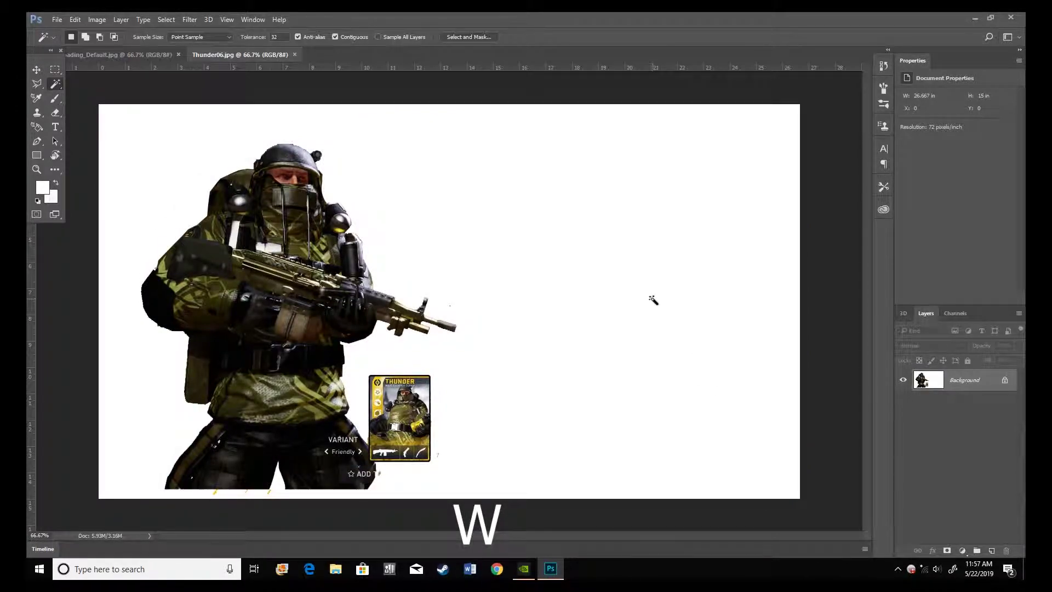
- Unlock Thunder06's background layer, delete the white area around the soldier, and copy the whole cut-out
{"action": "left_click", "coordinate": [1005, 379]}
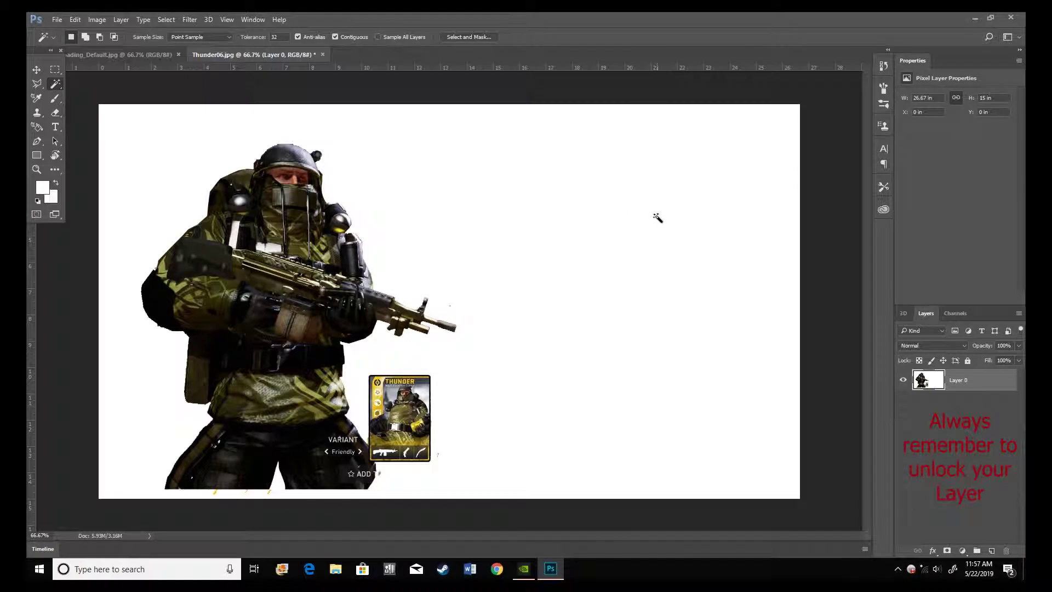
{"action": "left_click", "coordinate": [587, 208]}
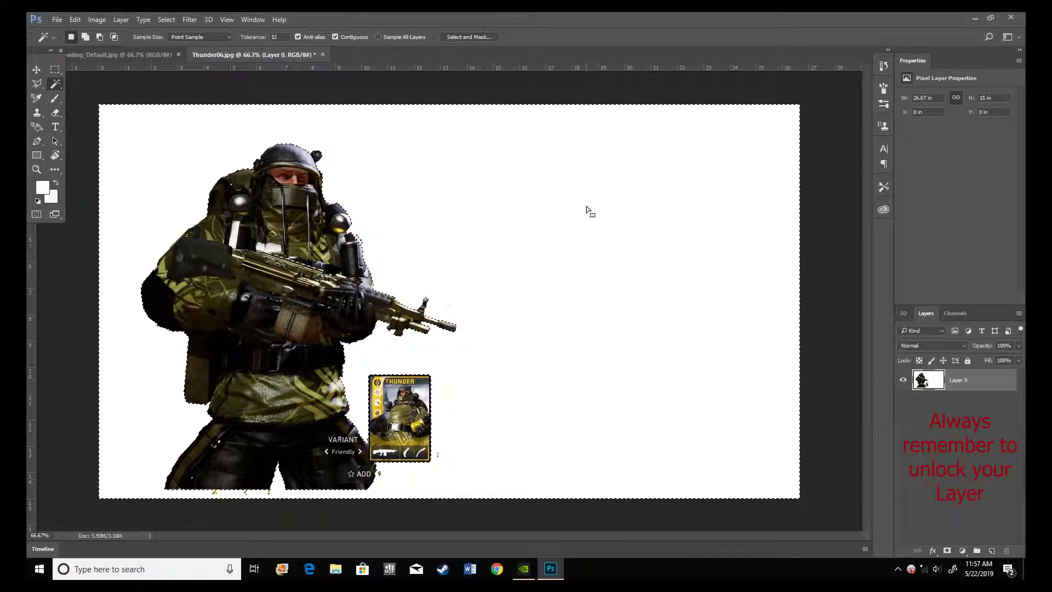
{"action": "key", "text": "Delete"}
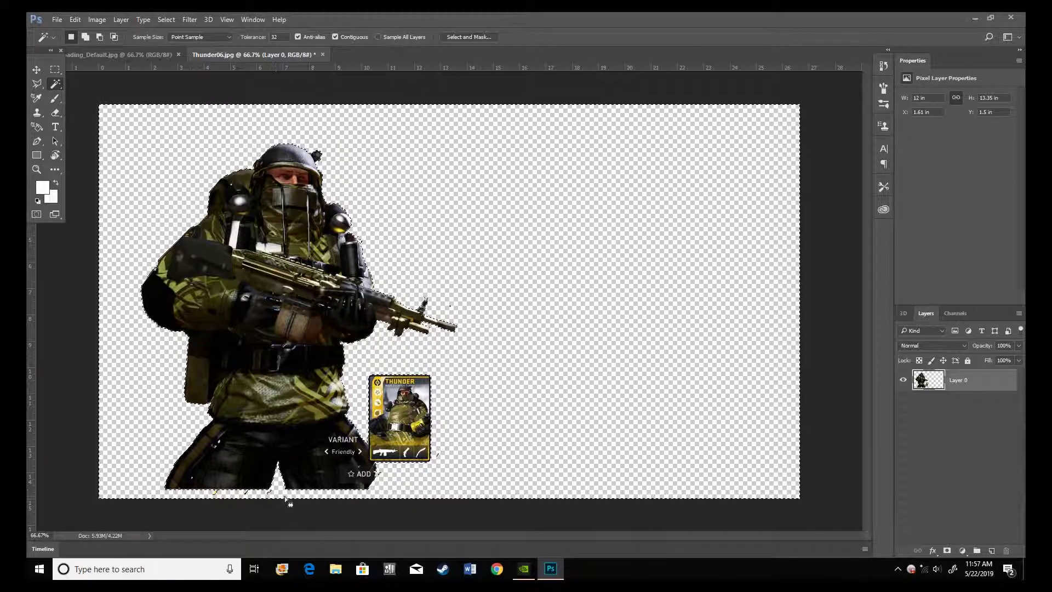
{"action": "key", "text": "ctrl+a"}
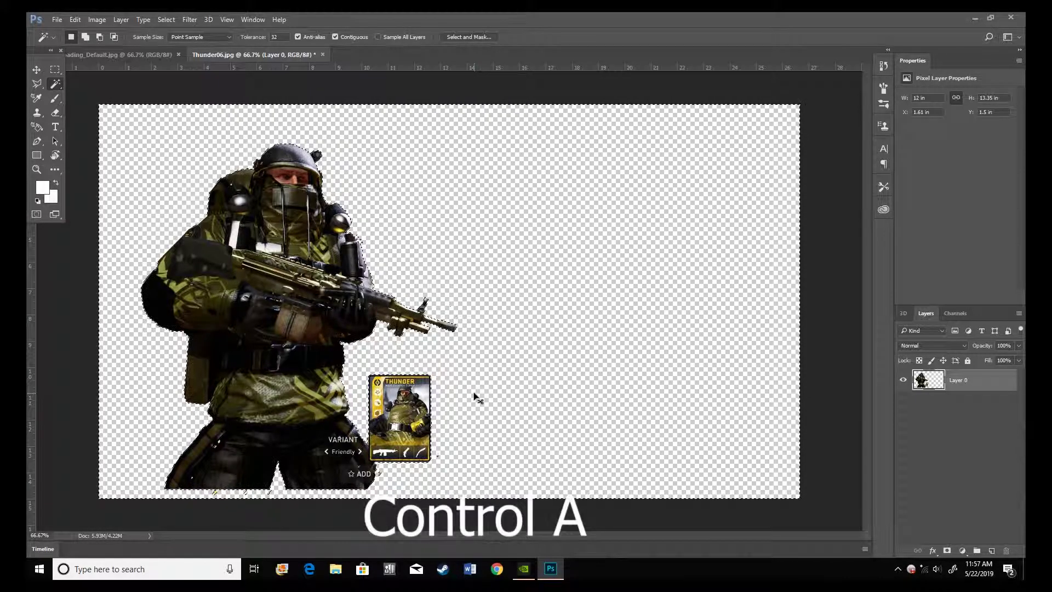
{"action": "key", "text": "ctrl+c"}
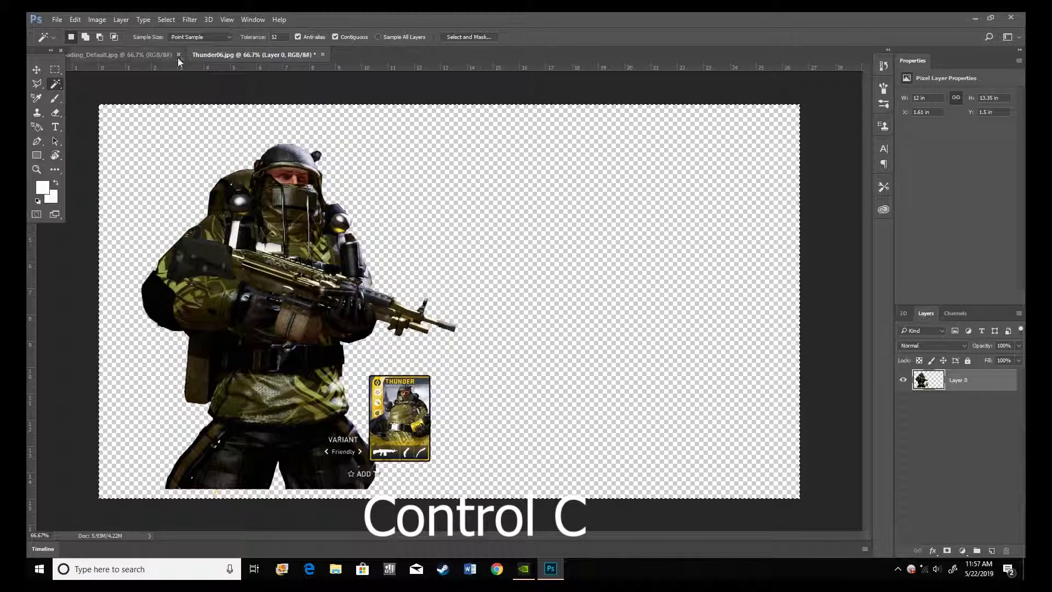
- Paste the Thunder soldier into the chapel image, nudge it lower, and scale it to 72.22%
{"action": "left_click", "coordinate": [136, 54]}
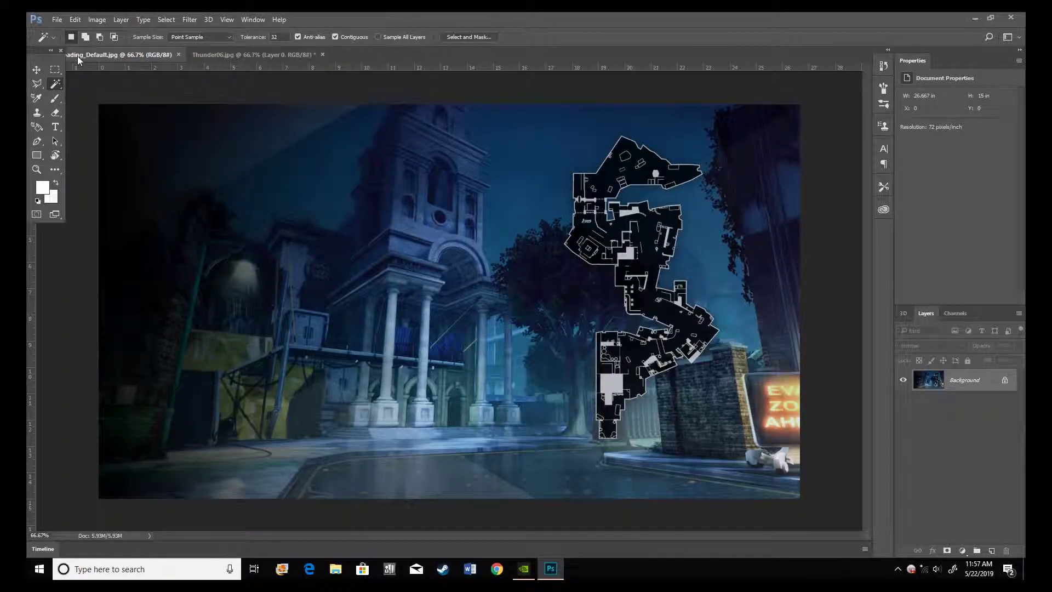
{"action": "key", "text": "ctrl+v"}
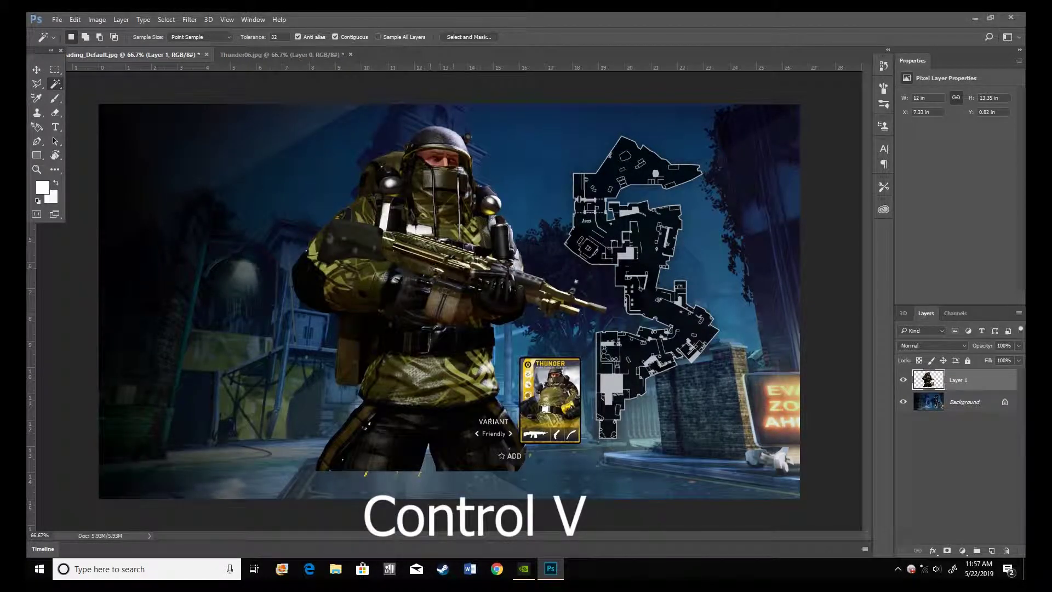
{"action": "key", "text": "v"}
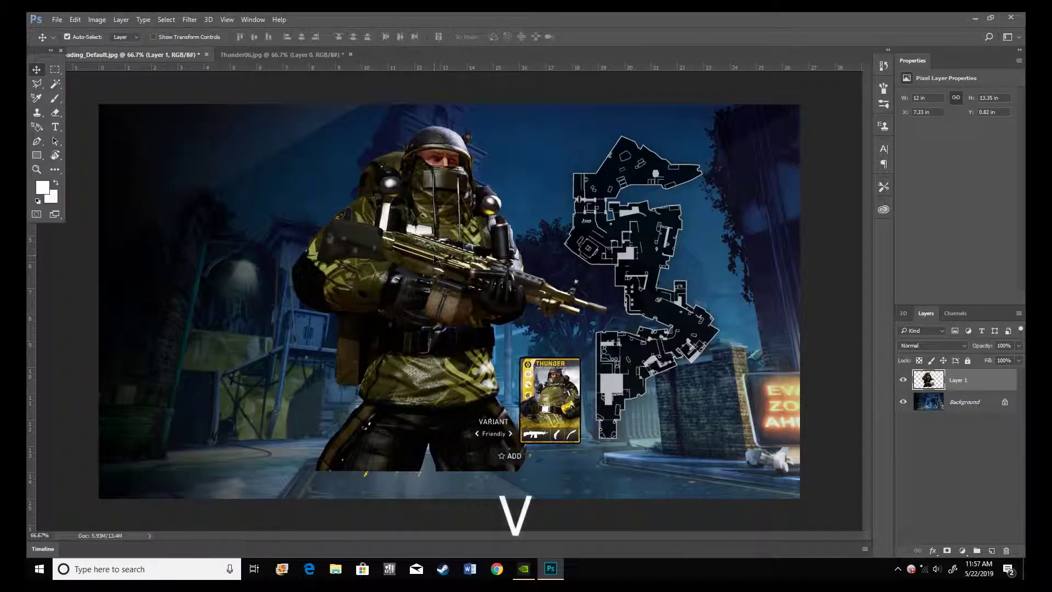
{"action": "left_click_drag", "start_coordinate": [449, 276], "coordinate": [439, 304]}
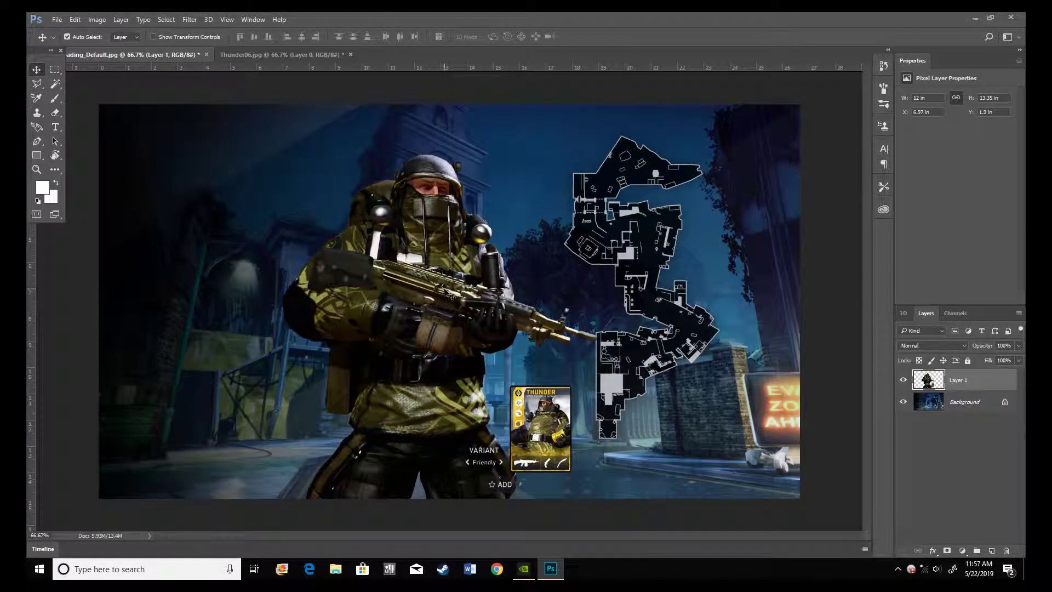
{"action": "key", "text": "ctrl+t"}
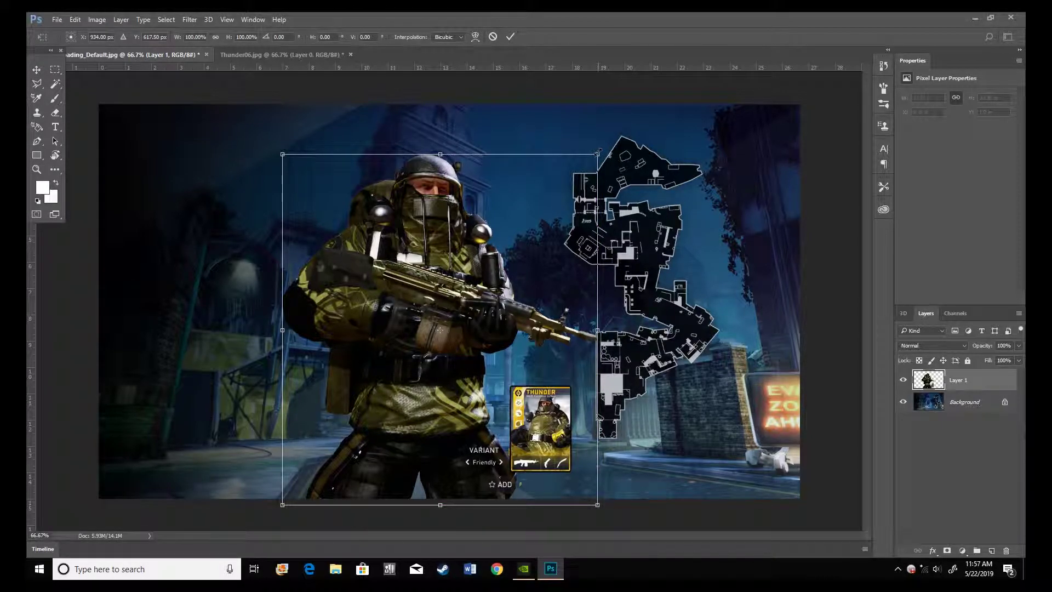
{"action": "left_click_drag", "start_coordinate": [599, 151], "coordinate": [552, 265]}
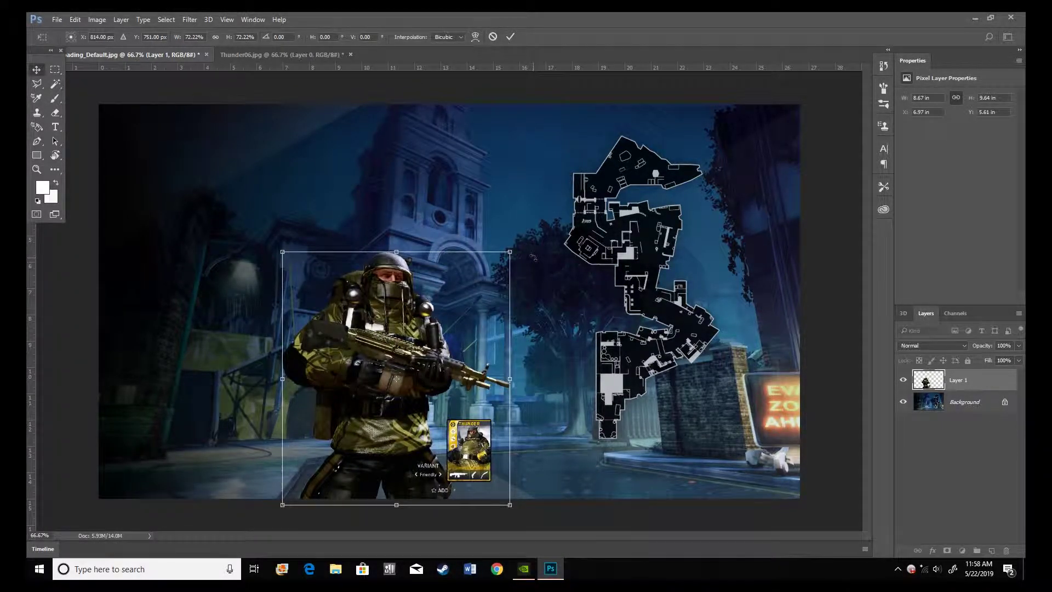
{"action": "key", "text": "Return"}
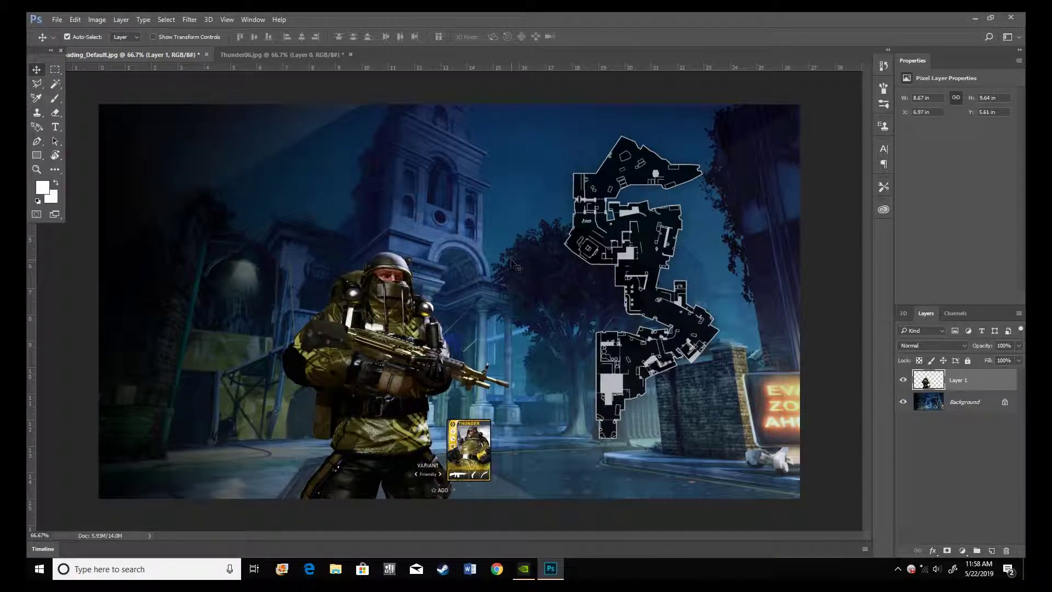
{"action": "key", "text": "ctrl+o"}
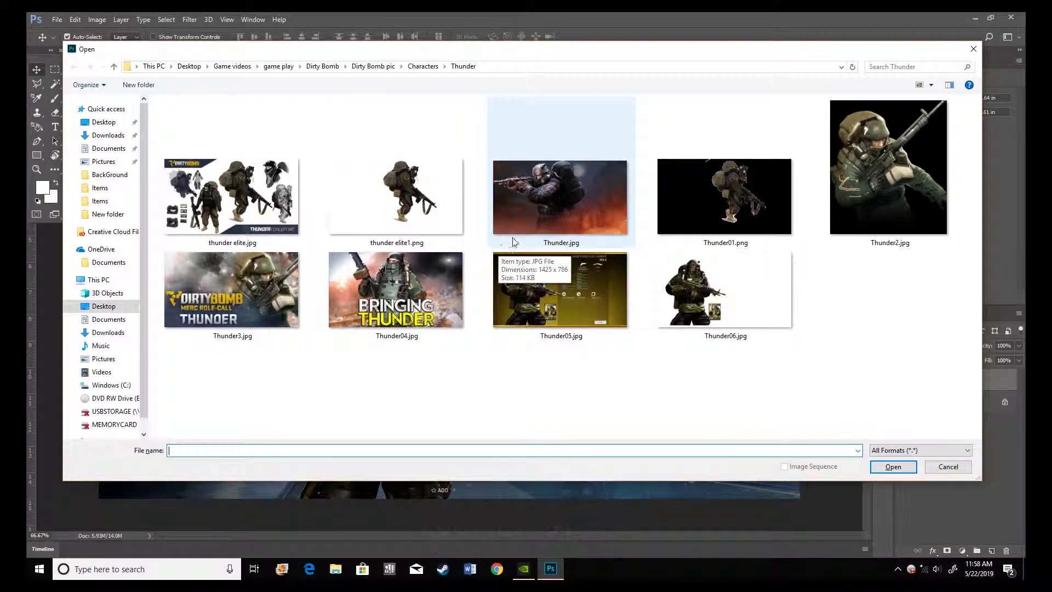
- Open LOGO.png from the Dirty Bomb pic > Items folder
{"action": "left_click", "coordinate": [114, 66]}
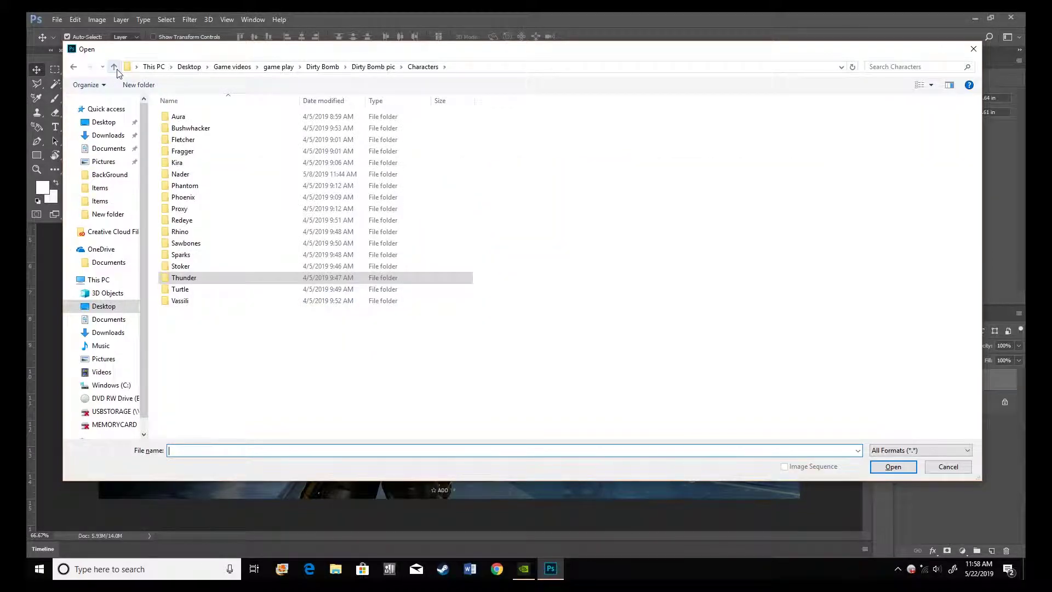
{"action": "left_click", "coordinate": [114, 67]}
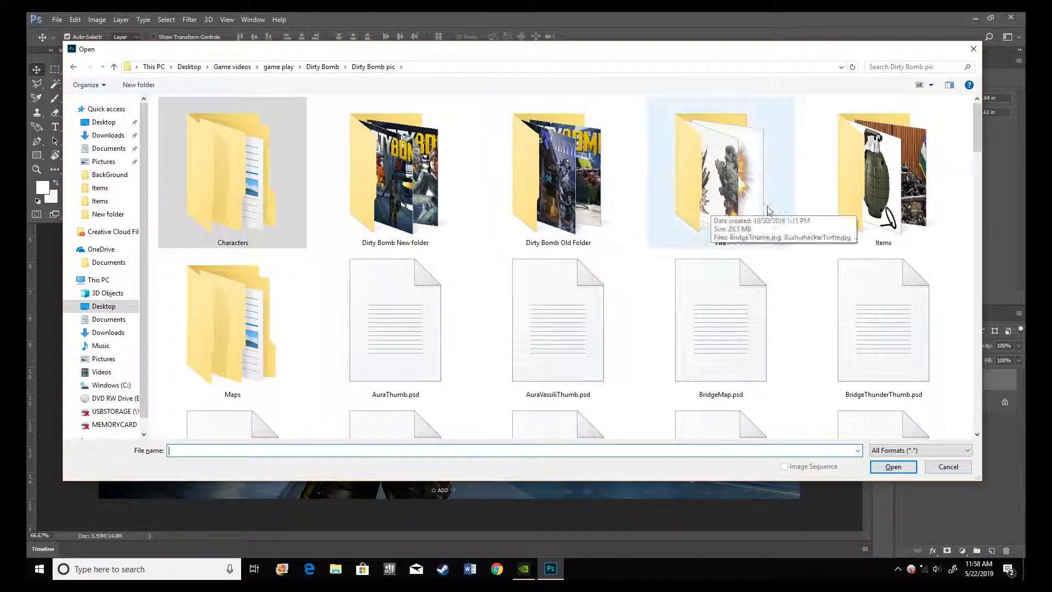
{"action": "double_click", "coordinate": [867, 188]}
{"action": "scroll", "coordinate": [512, 282], "scroll_direction": "down", "scroll_amount": 8}
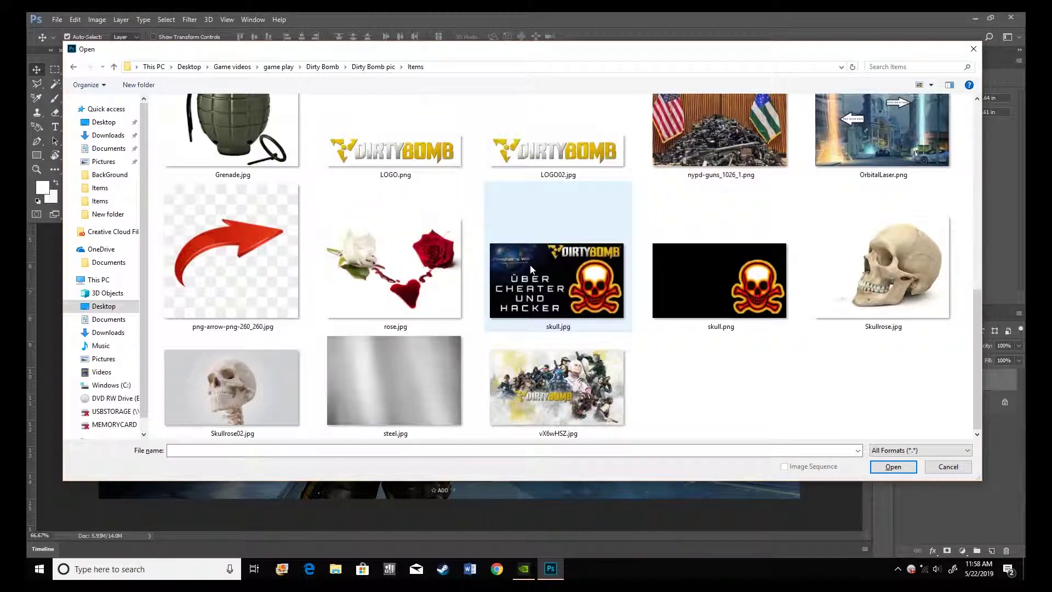
{"action": "left_click", "coordinate": [429, 150]}
{"action": "scroll", "coordinate": [536, 176], "scroll_direction": "up", "scroll_amount": 1}
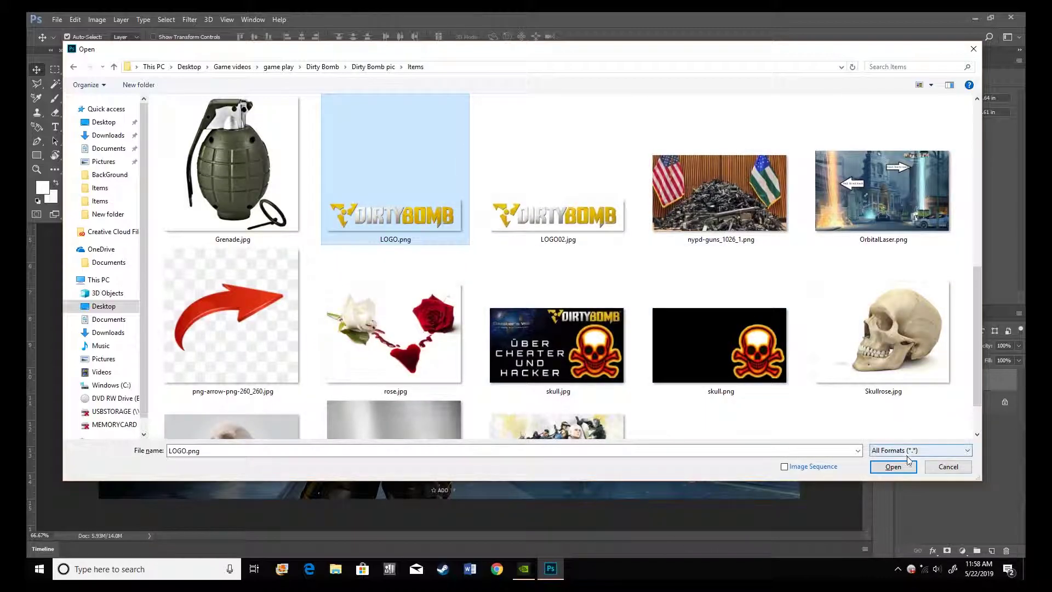
{"action": "left_click", "coordinate": [893, 467]}
- Copy the whole DIRTY BOMB logo and paste it into the chapel scene across the top
{"action": "key", "text": "ctrl+a"}
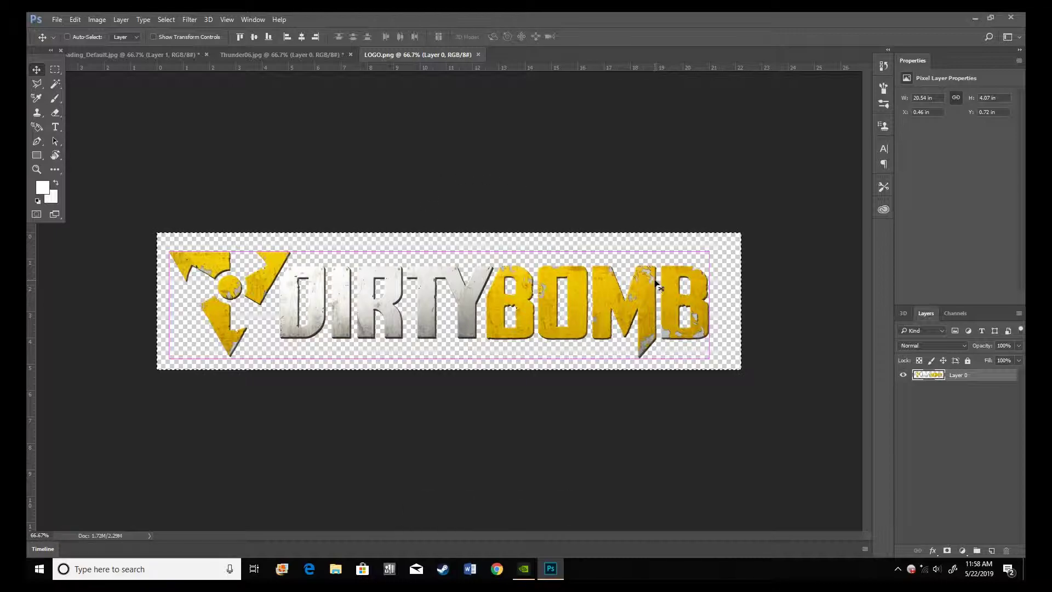
{"action": "key", "text": "ctrl+c"}
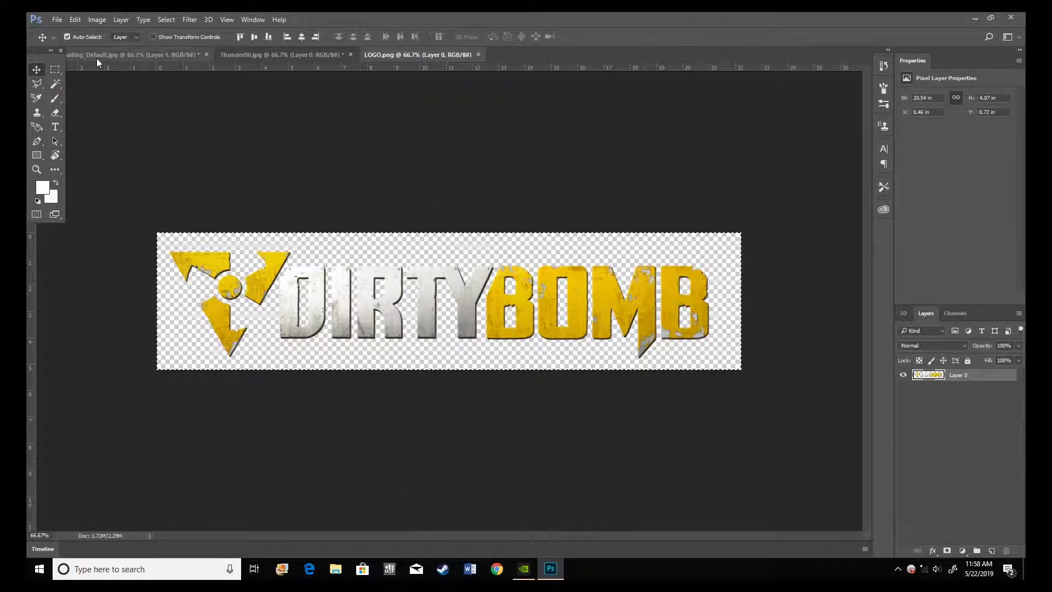
{"action": "left_click", "coordinate": [101, 58]}
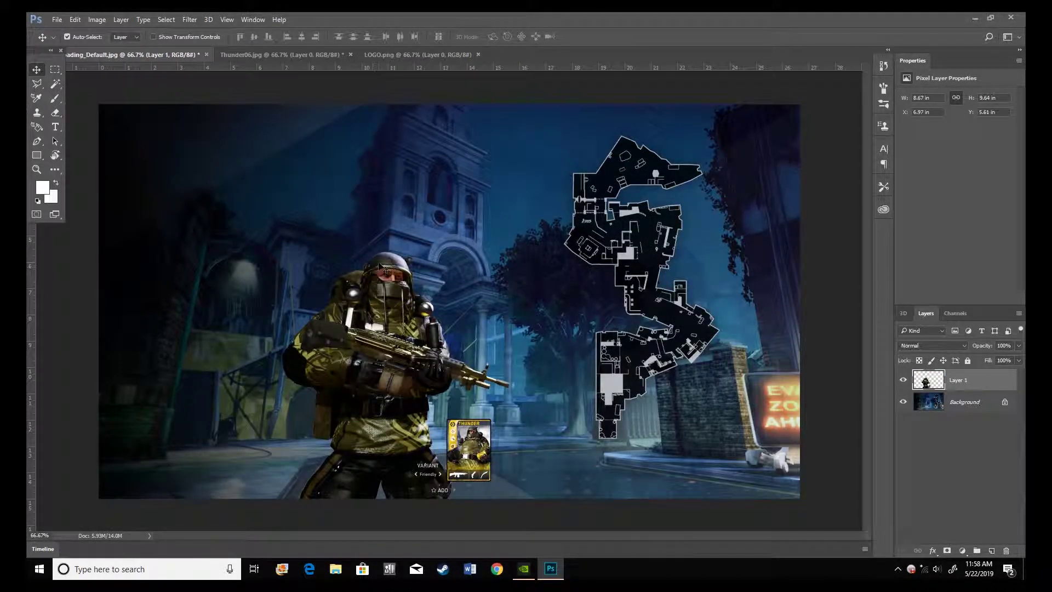
{"action": "key", "text": "ctrl+v"}
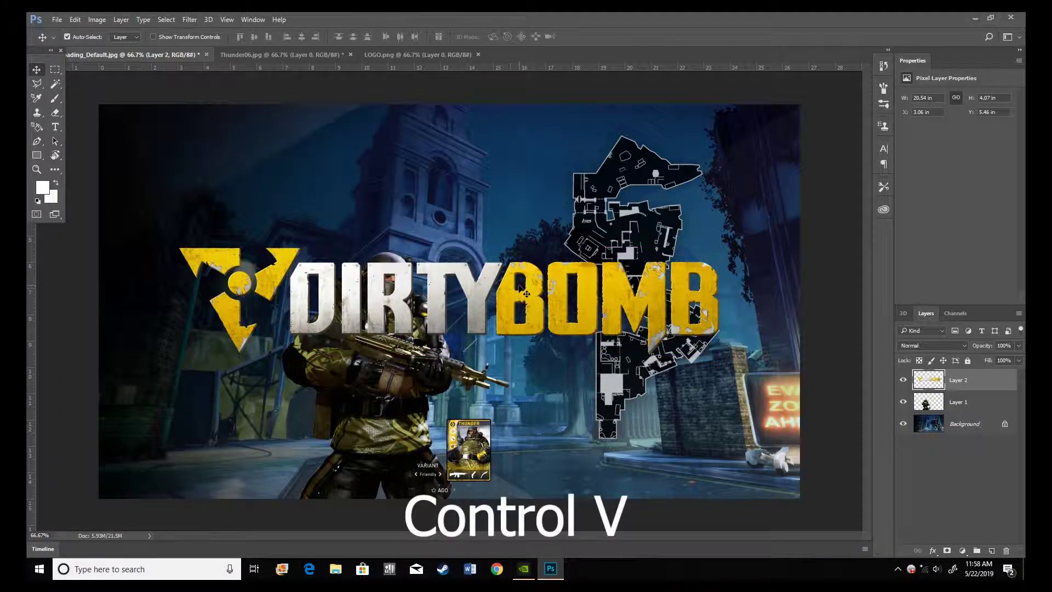
{"action": "left_click_drag", "start_coordinate": [526, 294], "coordinate": [505, 165]}
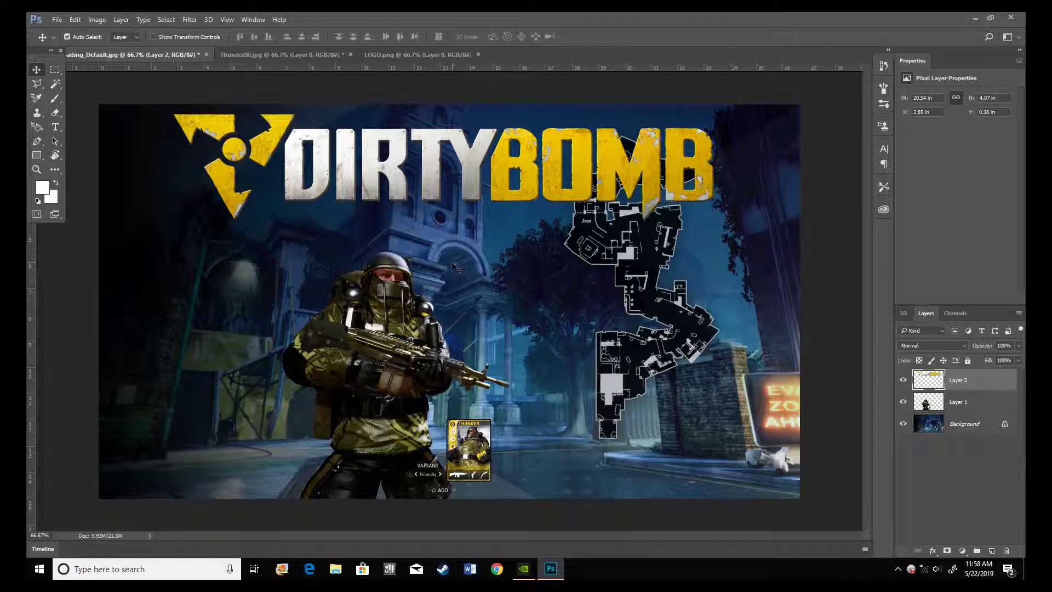
{"action": "key", "text": "ctrl"}
{"action": "key", "text": "ctrl+o"}
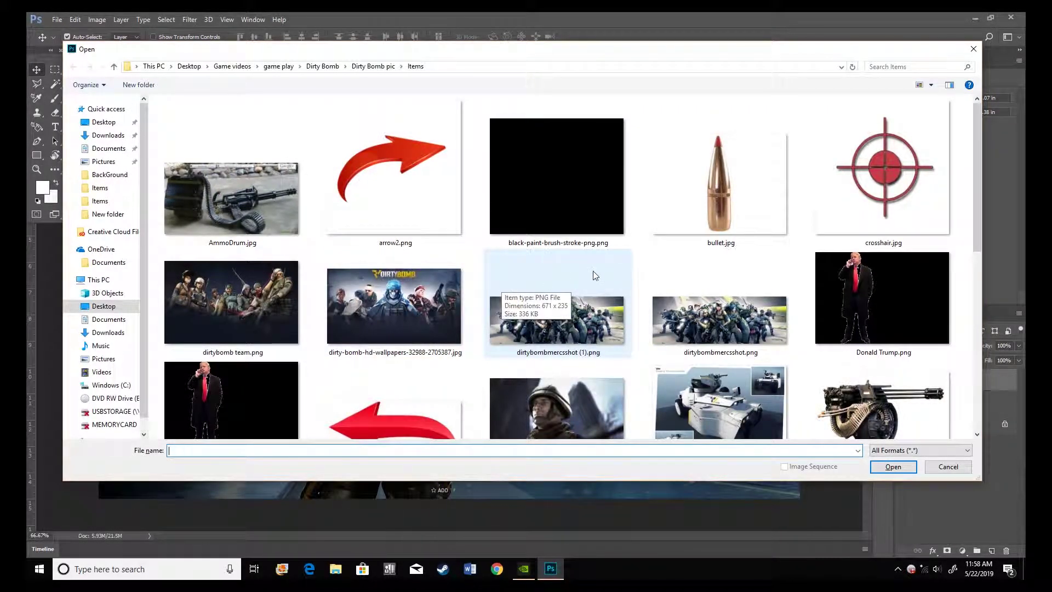
- Open skull.png from the Items folder
{"action": "scroll", "coordinate": [593, 270], "scroll_direction": "down", "scroll_amount": 5}
{"action": "left_click", "coordinate": [715, 281]}
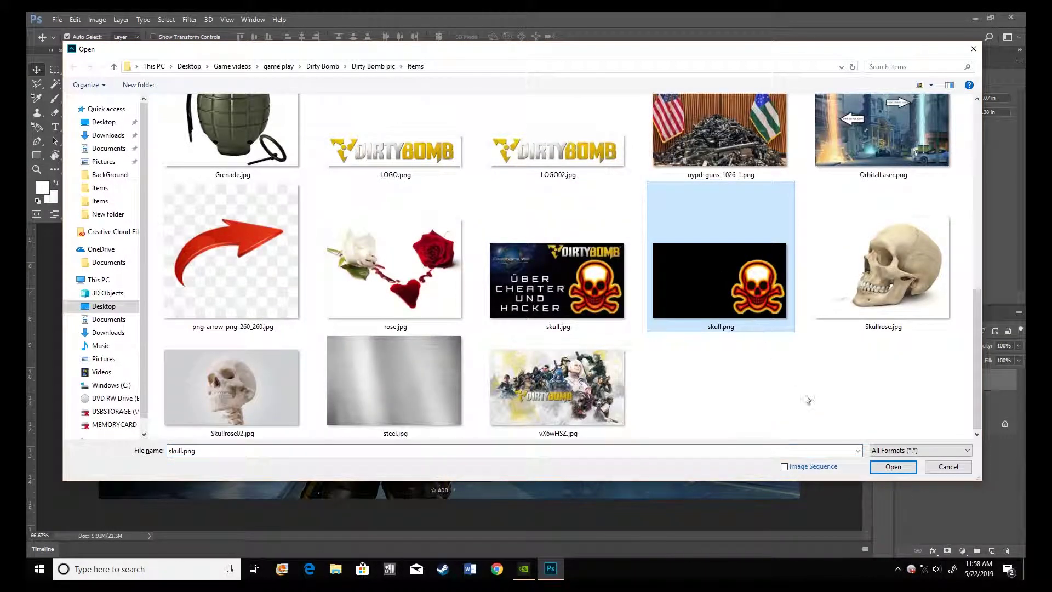
{"action": "left_click", "coordinate": [894, 466]}
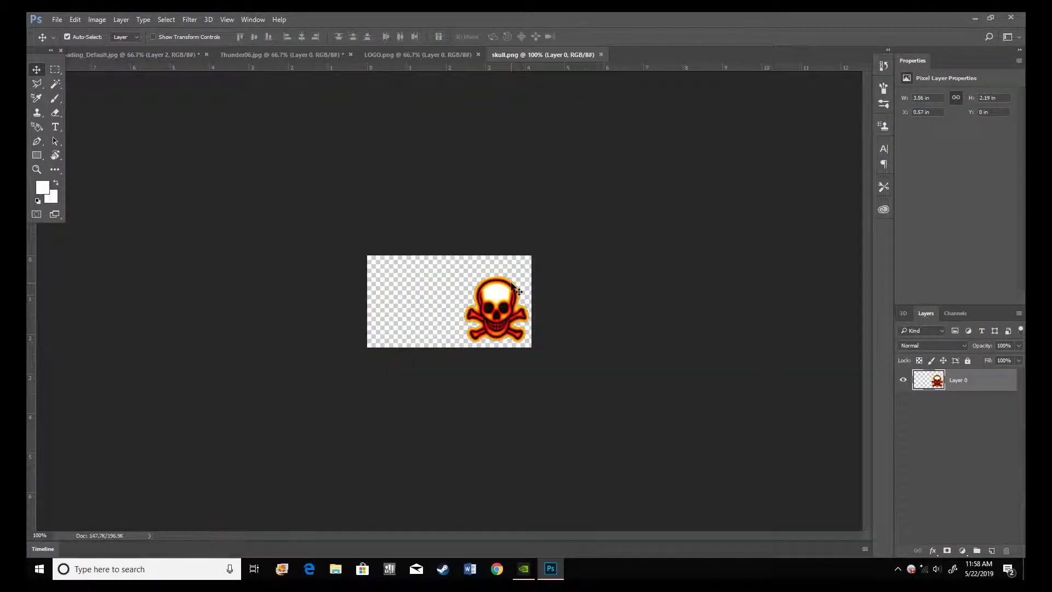
- Copy the whole skull and paste it into the loading image, right of the map below the logo
{"action": "key", "text": "ctrl"}
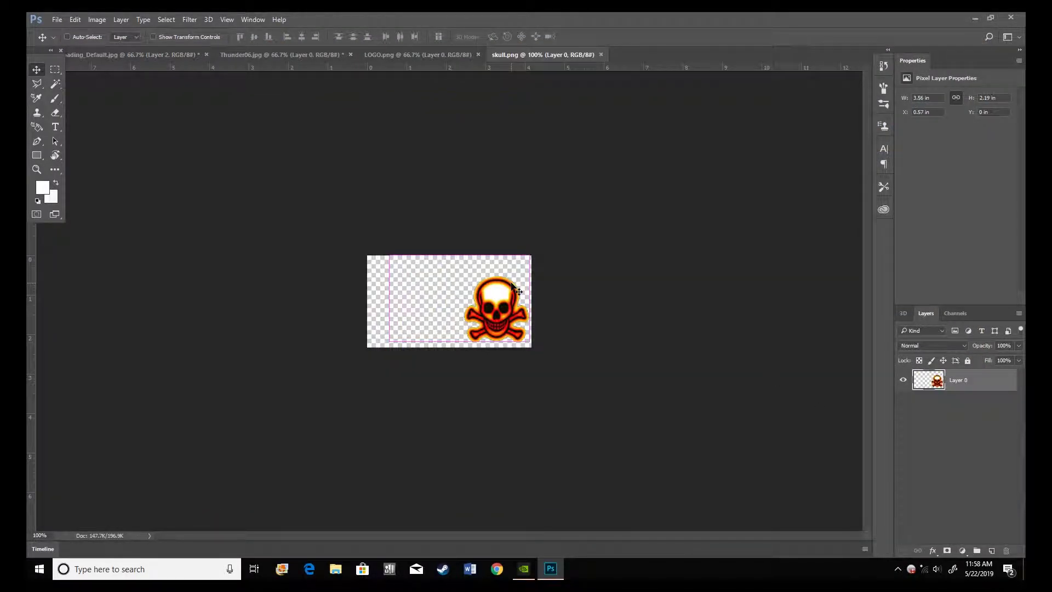
{"action": "key", "text": "ctrl+a"}
{"action": "key", "text": "ctrl+c"}
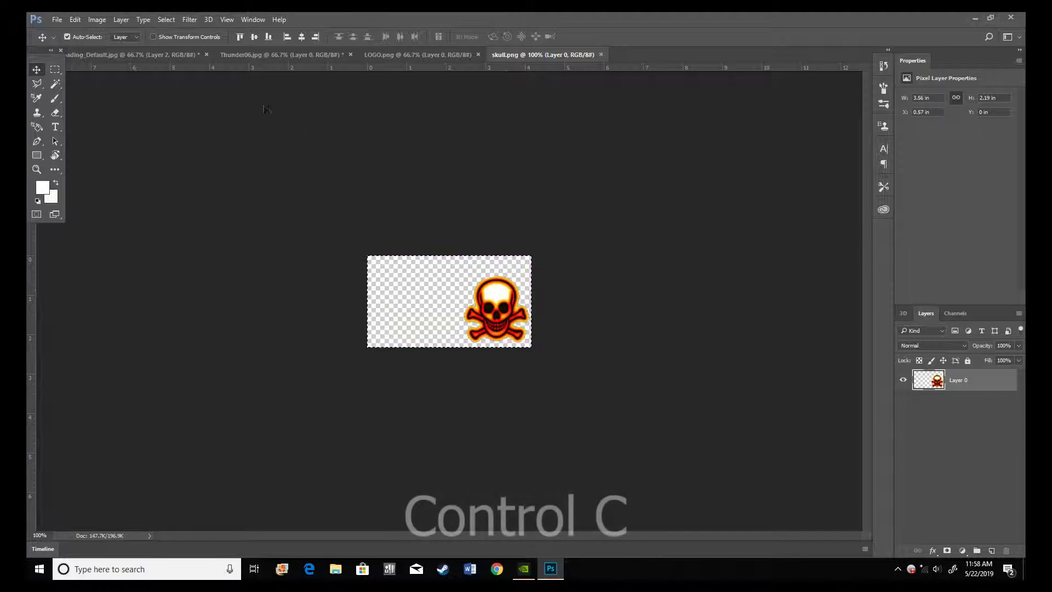
{"action": "left_click", "coordinate": [100, 55]}
{"action": "key", "text": "ctrl+v"}
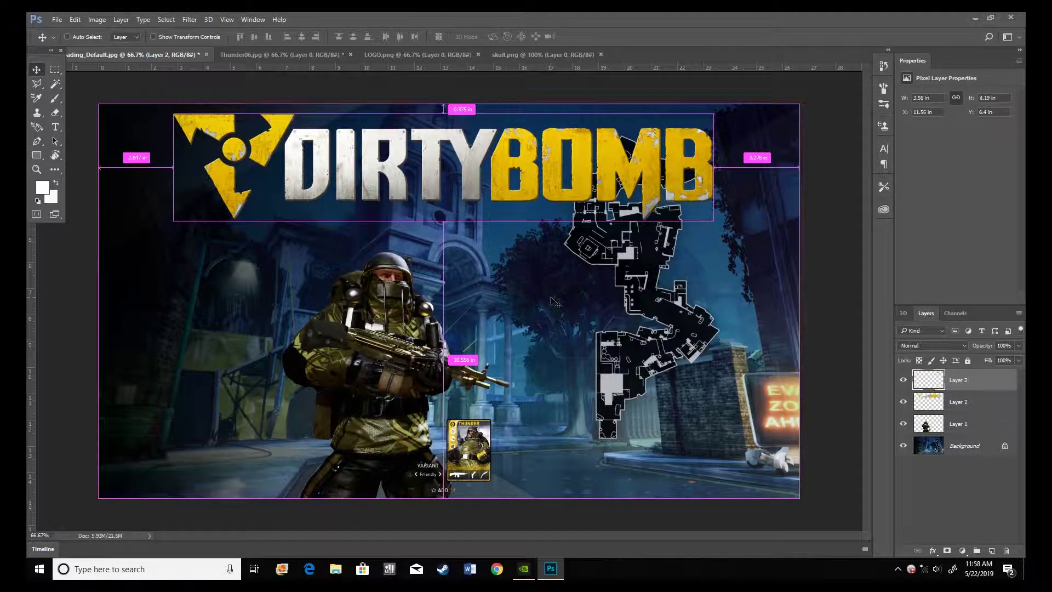
{"action": "left_click_drag", "start_coordinate": [484, 297], "coordinate": [724, 226]}
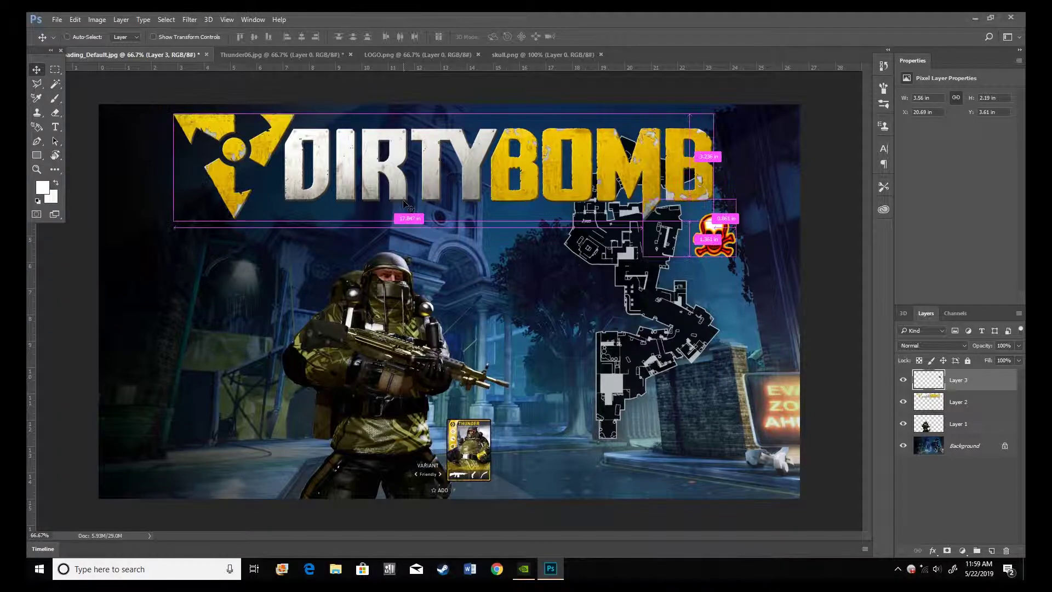
{"action": "key", "text": "ctrl+o"}
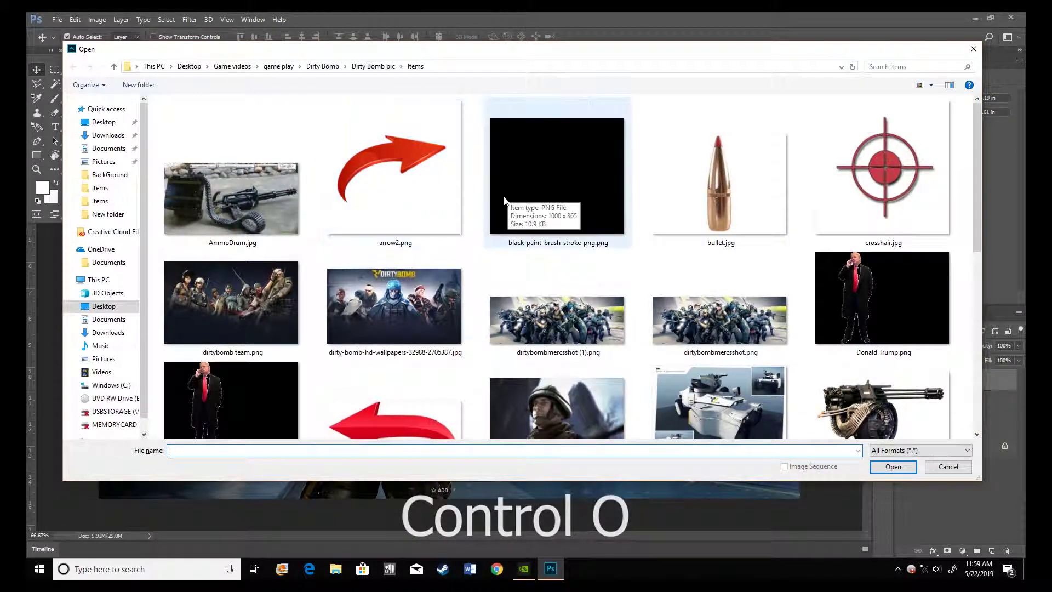
- Open explosion12.png from the Dirty Bomb pic > Fire folder
{"action": "left_click", "coordinate": [114, 67]}
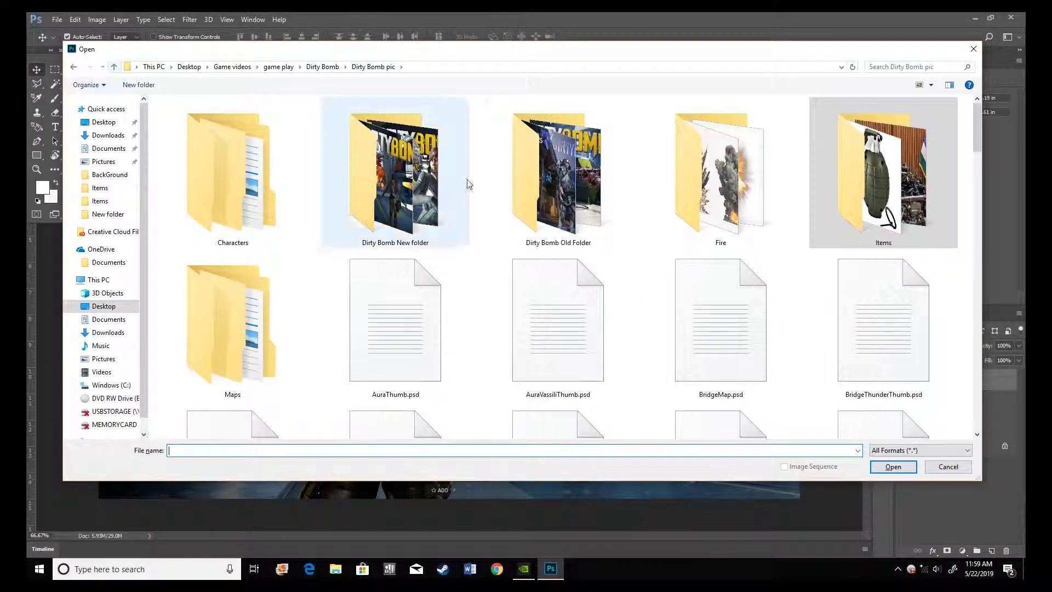
{"action": "double_click", "coordinate": [720, 217]}
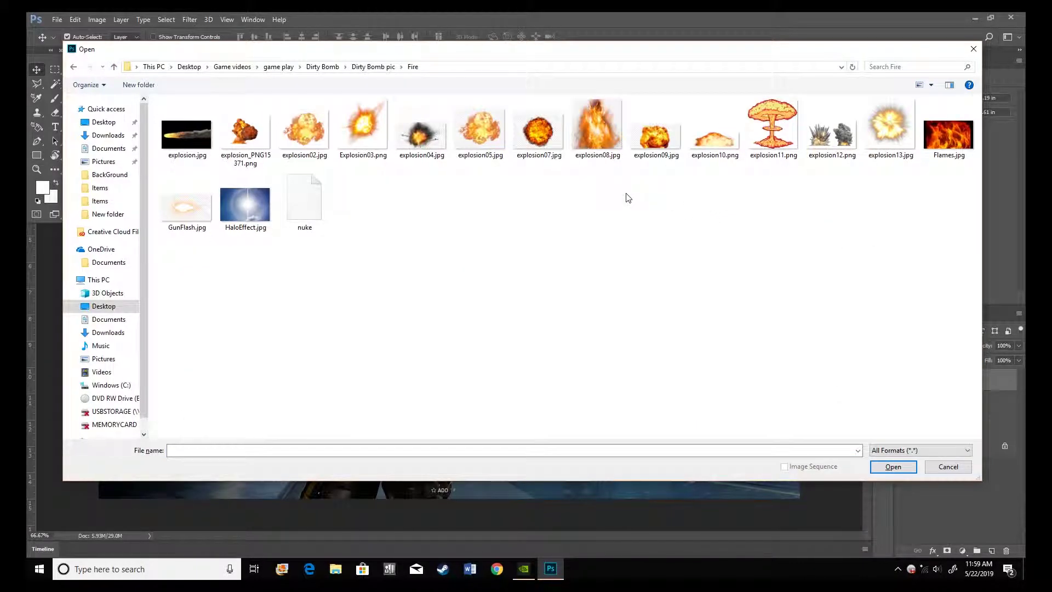
{"action": "left_click", "coordinate": [832, 152]}
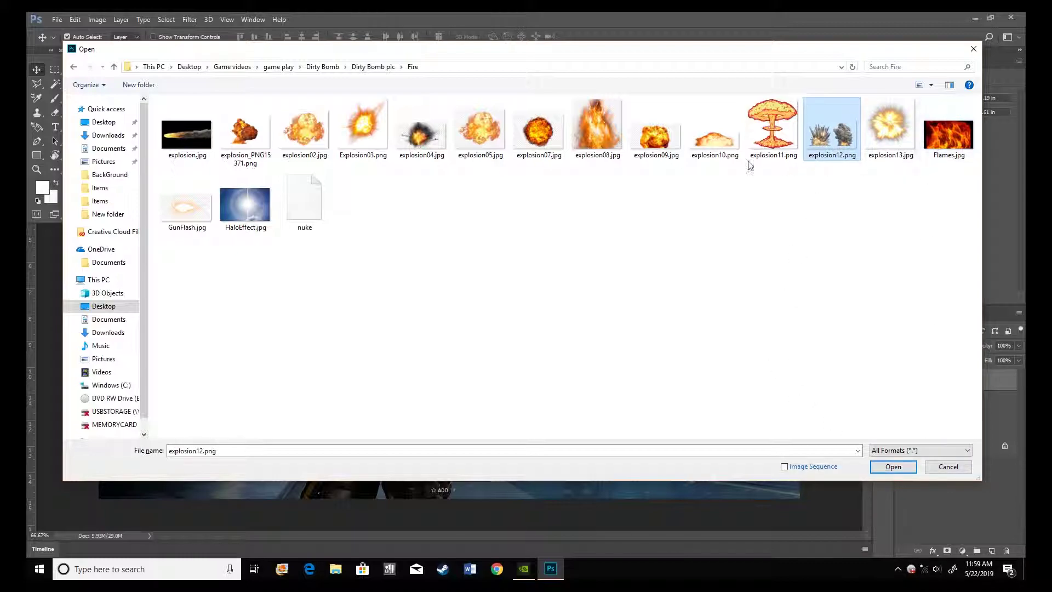
{"action": "left_click", "coordinate": [893, 471]}
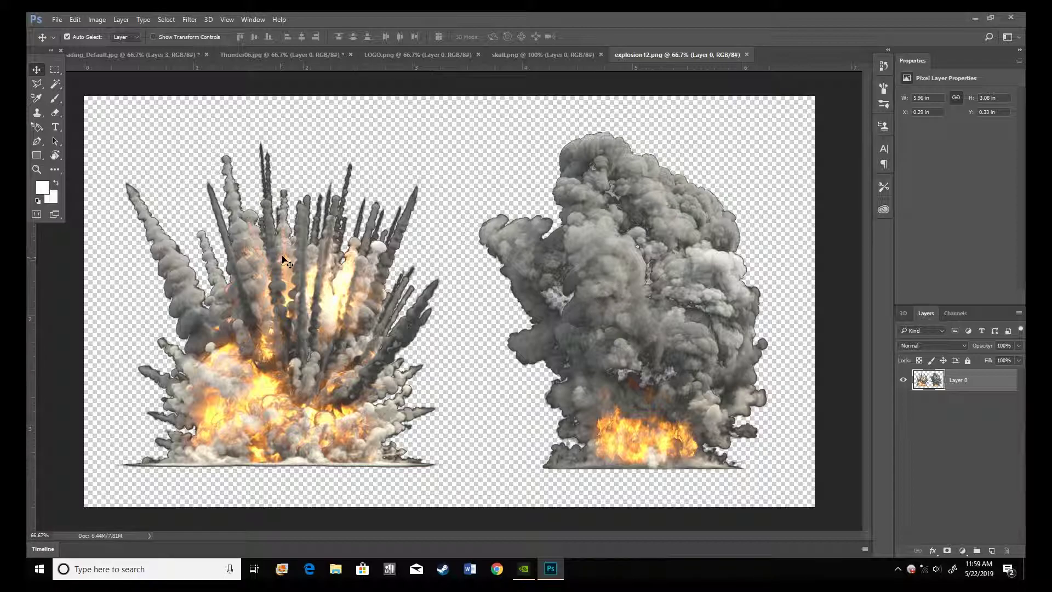
{"action": "left_click_drag", "start_coordinate": [55, 70], "coordinate": [78, 85]}
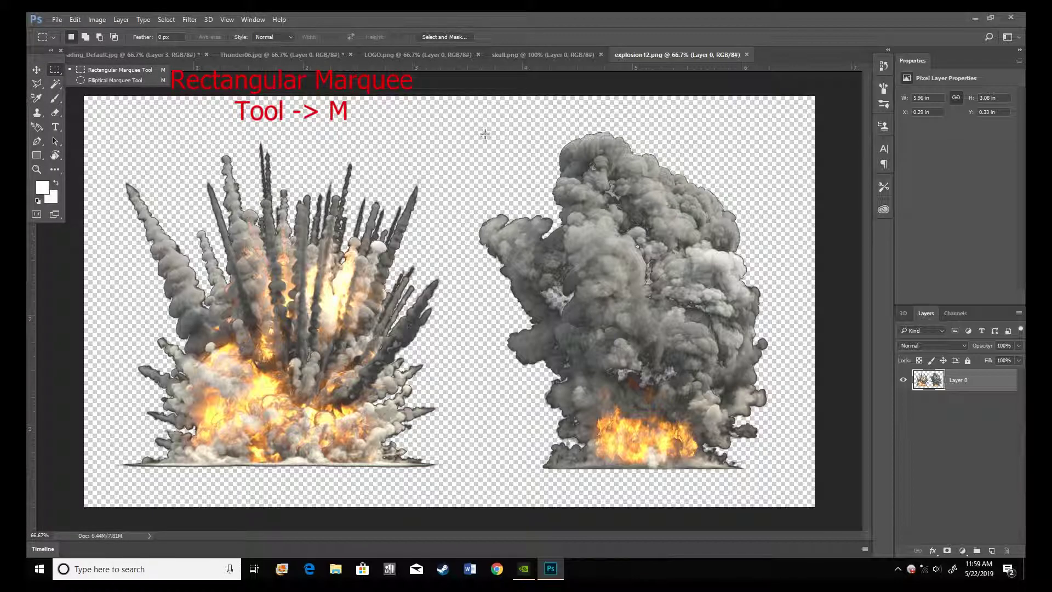
- Copy the right-hand smoke explosion into the loading image as Layer 4, below the soldier on the left
{"action": "left_click_drag", "start_coordinate": [474, 109], "coordinate": [784, 482]}
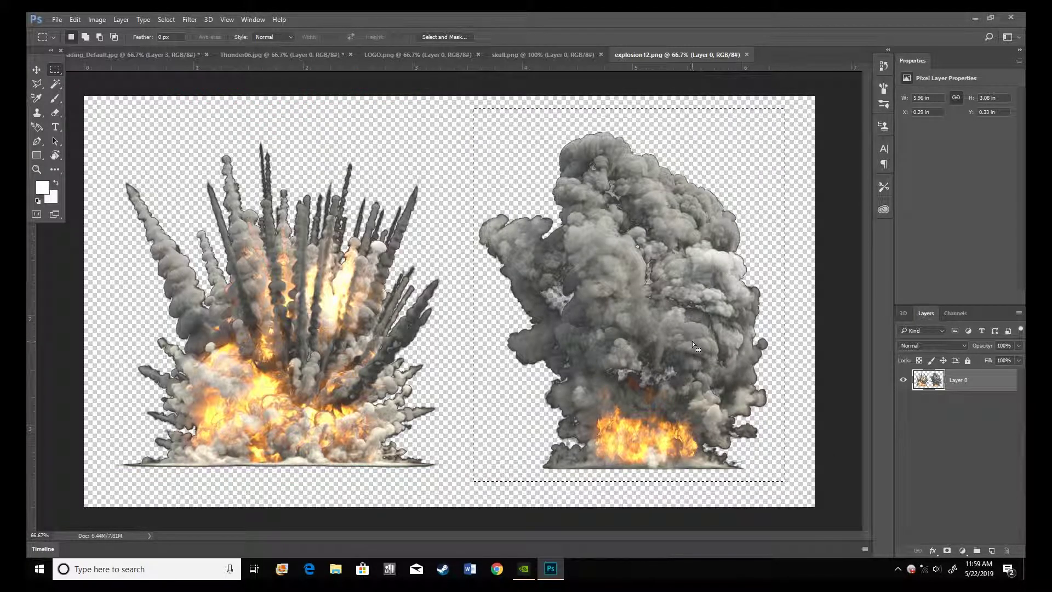
{"action": "key", "text": "ctrl+c"}
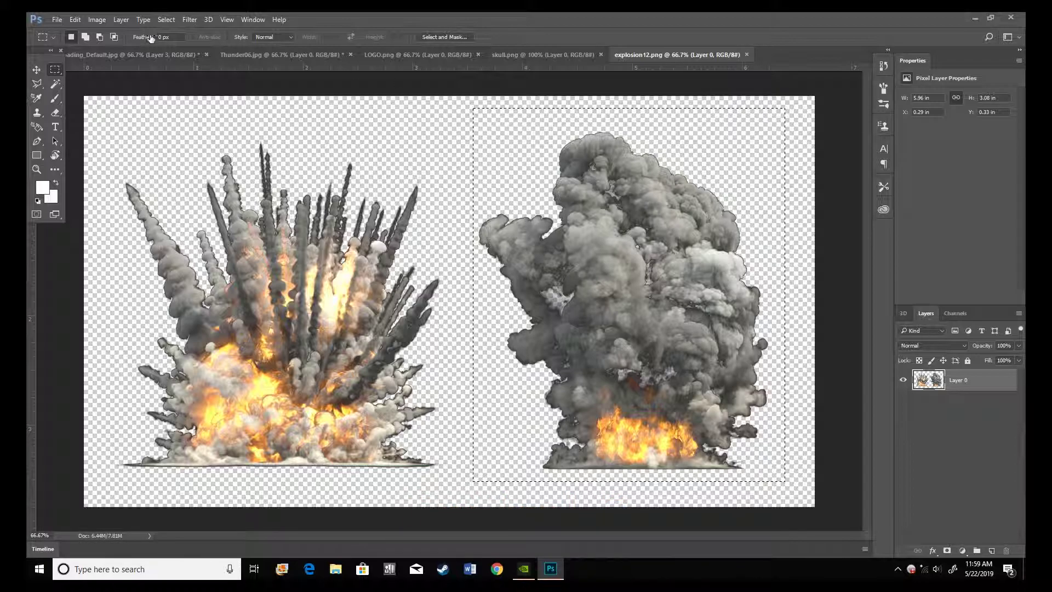
{"action": "left_click", "coordinate": [92, 54]}
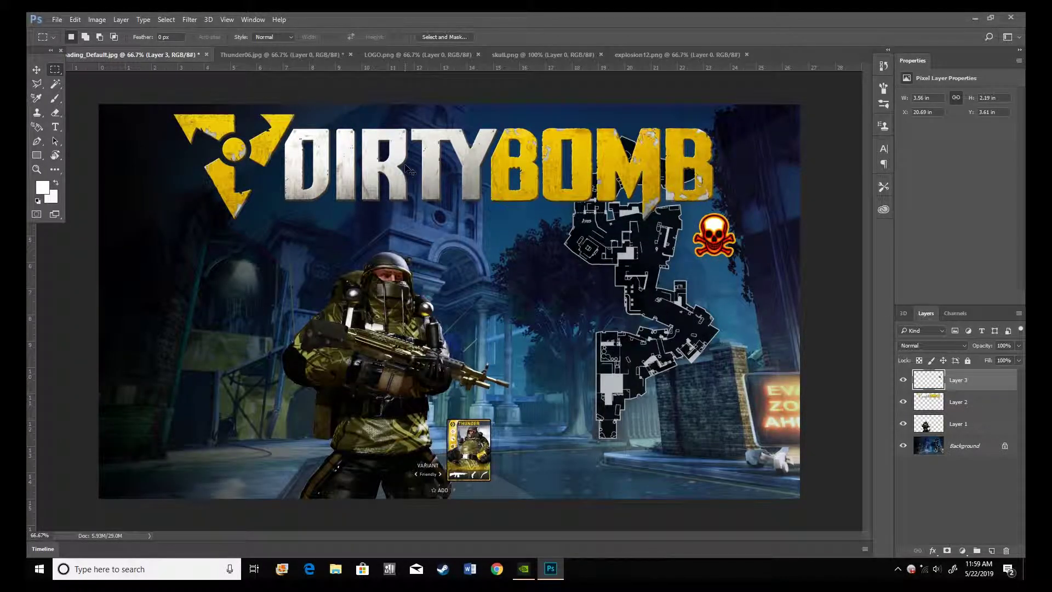
{"action": "key", "text": "ctrl+v"}
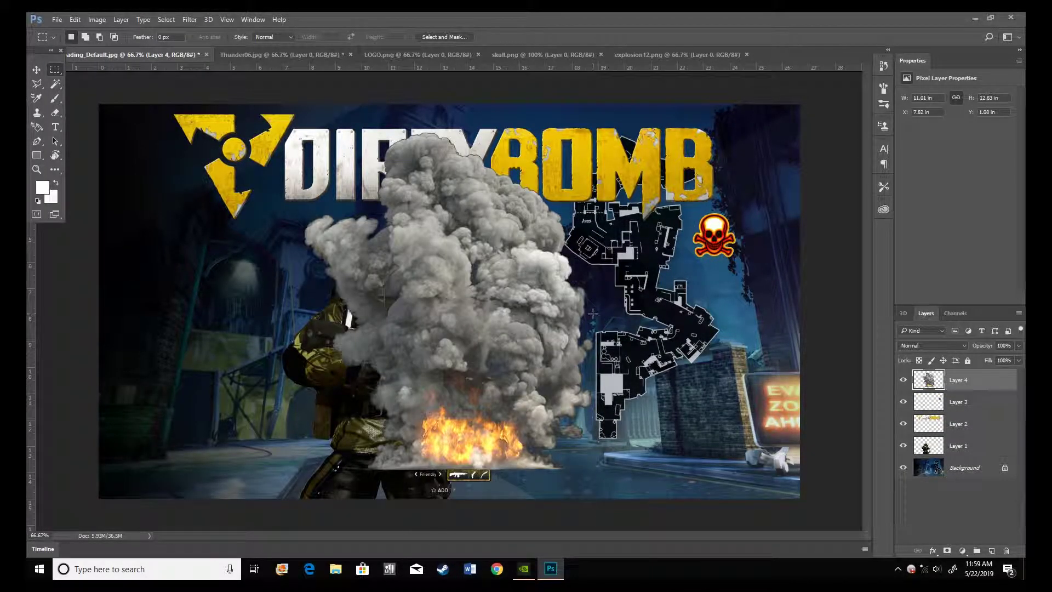
{"action": "key", "text": "v"}
{"action": "left_click_drag", "start_coordinate": [540, 318], "coordinate": [645, 268]}
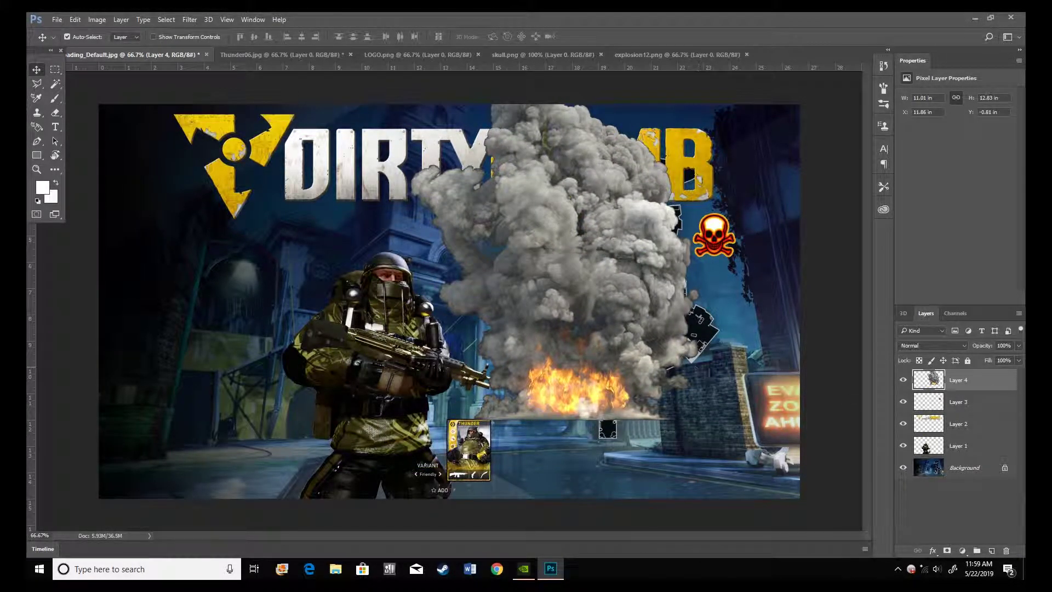
{"action": "left_click_drag", "start_coordinate": [974, 383], "coordinate": [967, 457]}
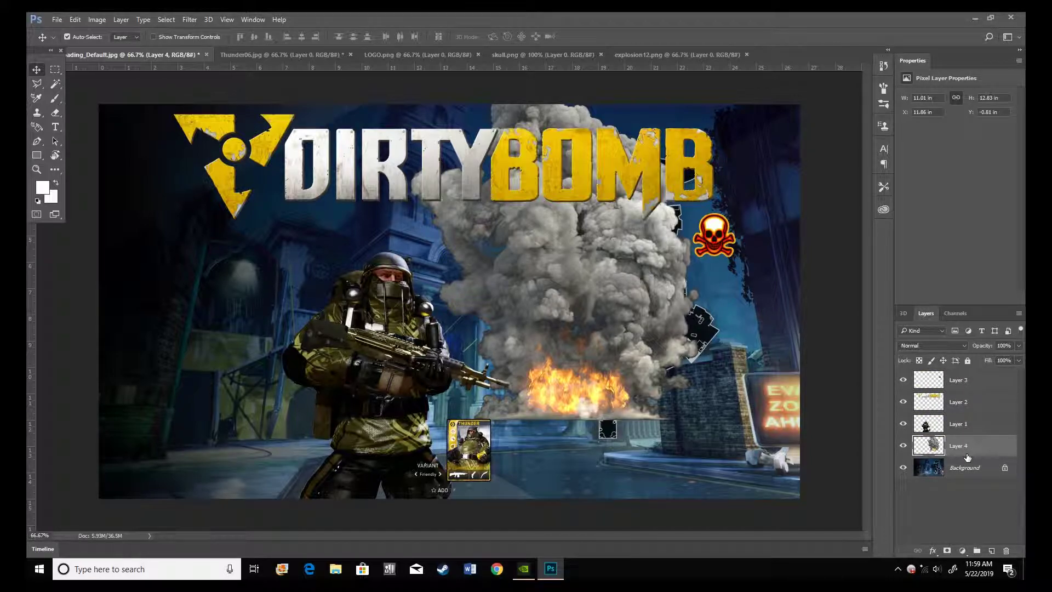
{"action": "left_click_drag", "start_coordinate": [613, 354], "coordinate": [342, 382]}
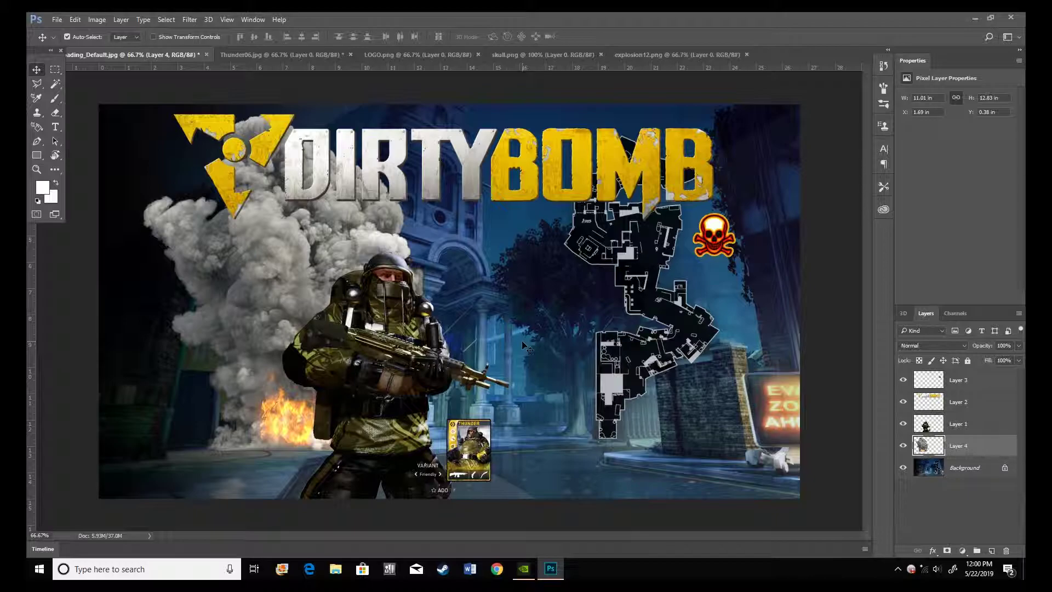
- Dismiss the Open dialog and bring the explosion12.png document to the front
{"action": "key", "text": "ctrl+o"}
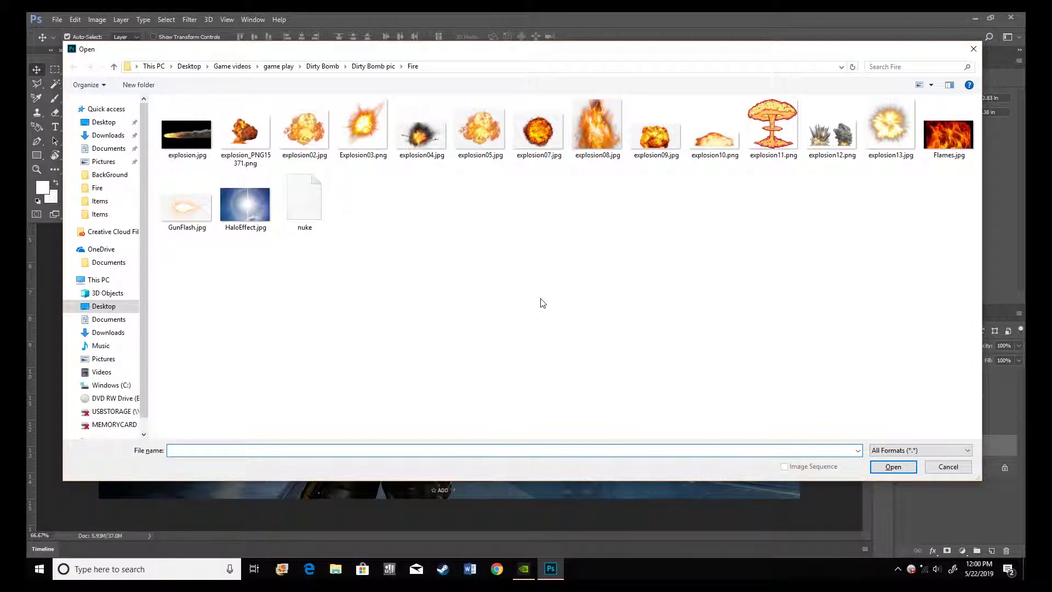
{"action": "left_click", "coordinate": [974, 49]}
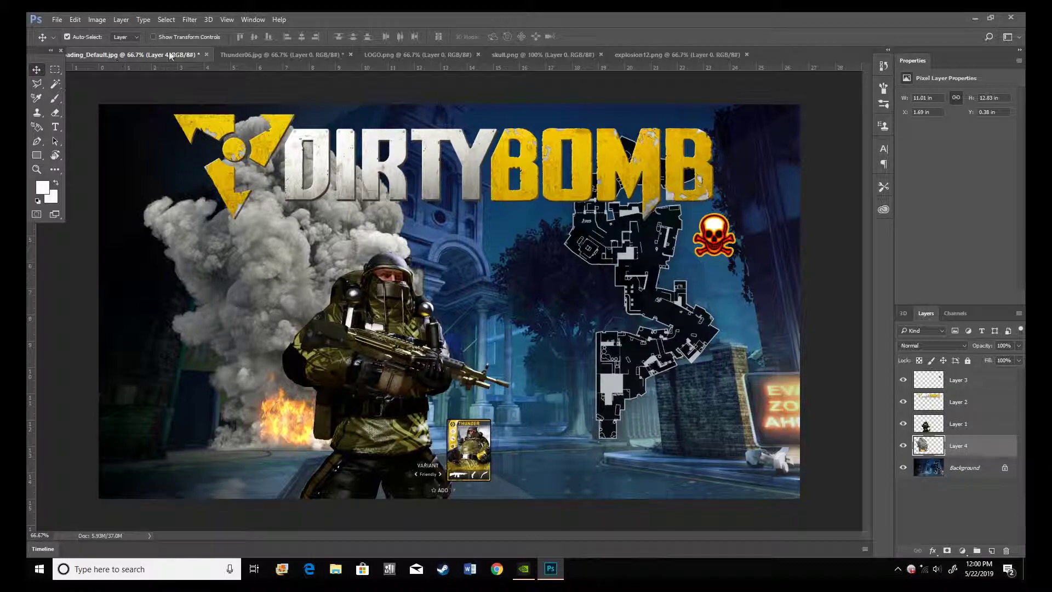
{"action": "left_click", "coordinate": [287, 59]}
{"action": "left_click", "coordinate": [417, 54]}
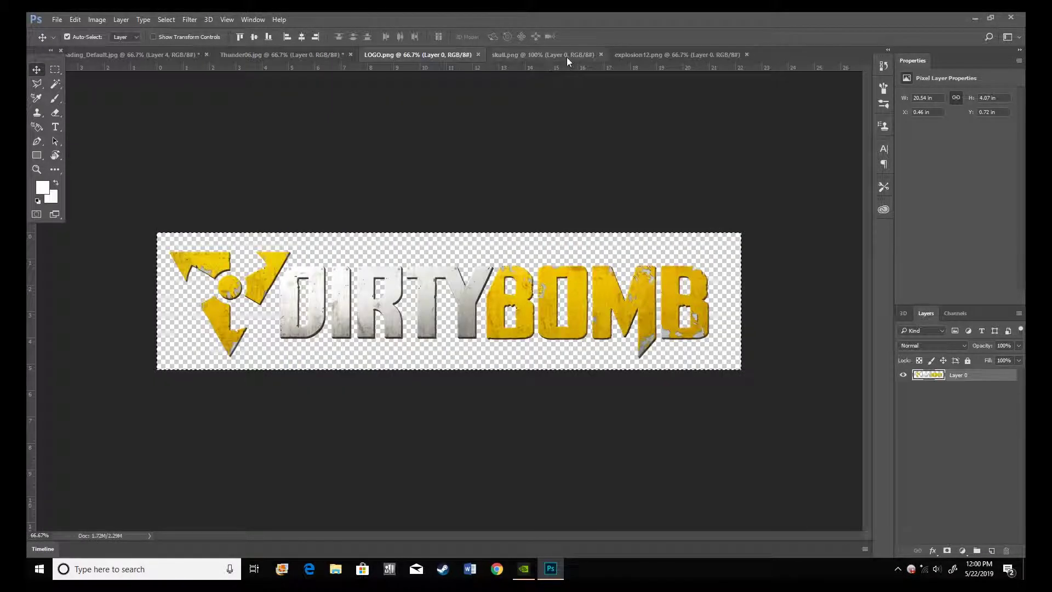
{"action": "left_click", "coordinate": [566, 55]}
{"action": "left_click", "coordinate": [651, 55]}
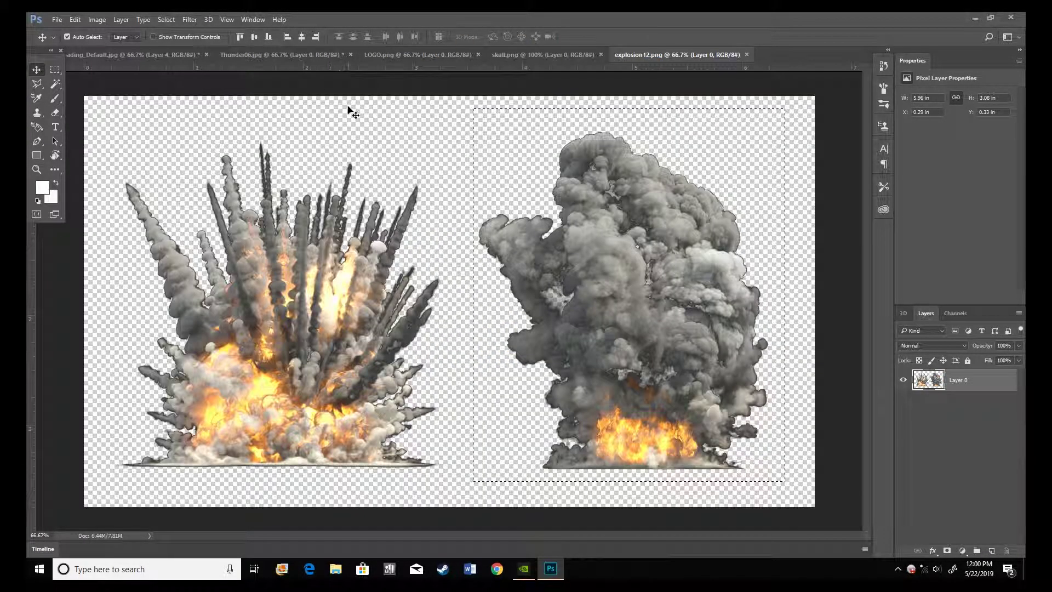
- Marquee-select and copy the spiky left-hand explosion from explosion12.png
{"action": "left_click", "coordinate": [55, 69]}
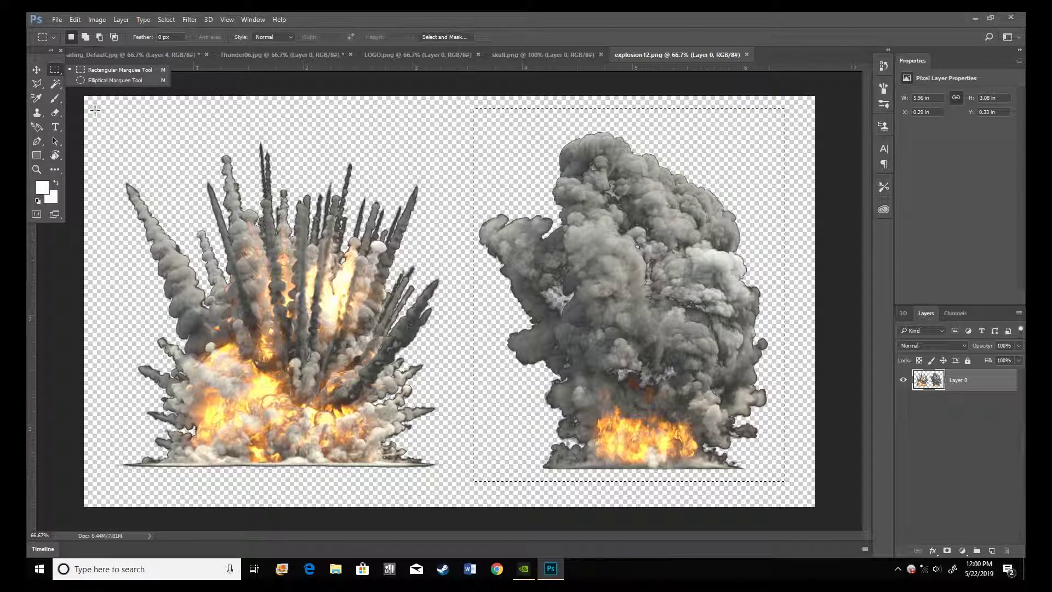
{"action": "left_click_drag", "start_coordinate": [98, 105], "coordinate": [452, 478]}
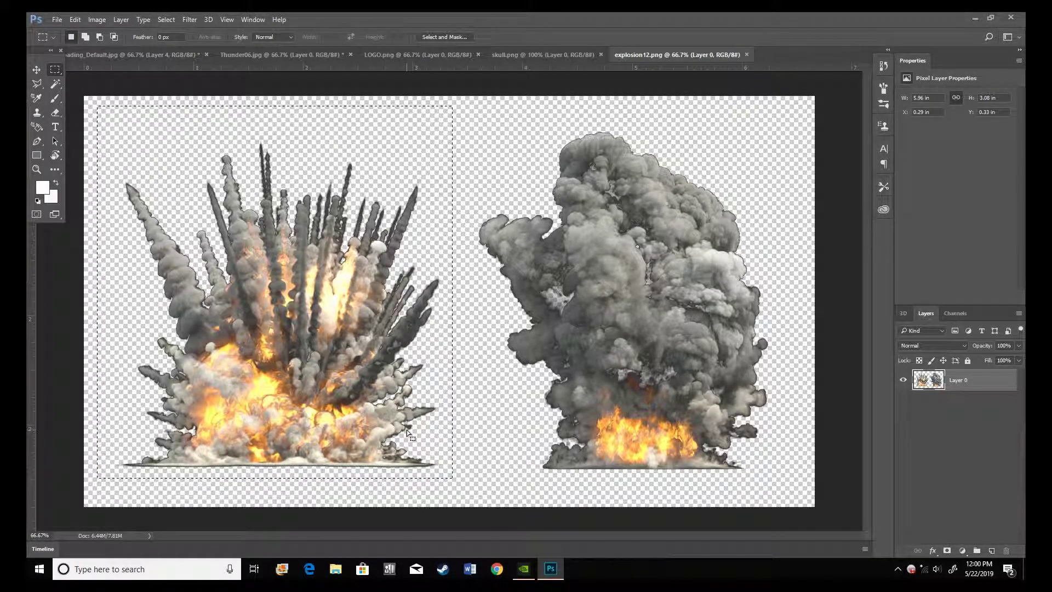
{"action": "key", "text": "ctrl+c"}
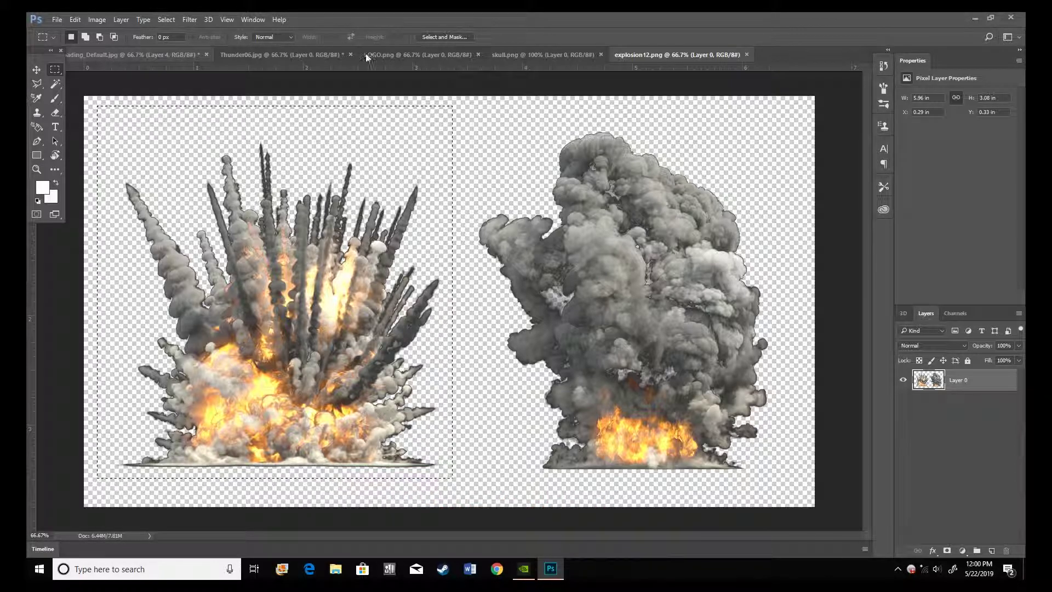
{"action": "left_click", "coordinate": [889, 51]}
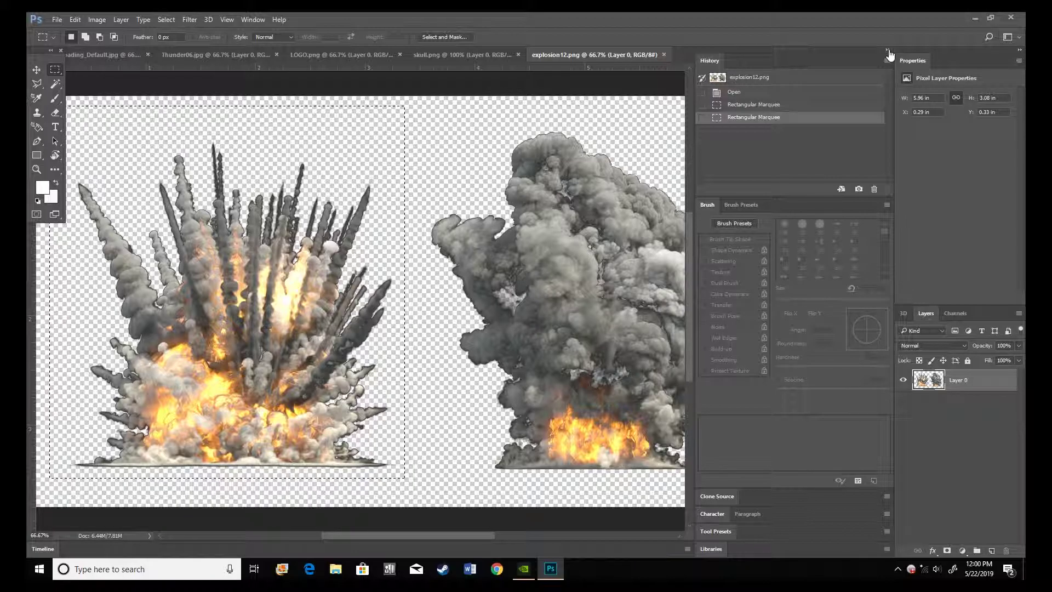
{"action": "left_click", "coordinate": [889, 51]}
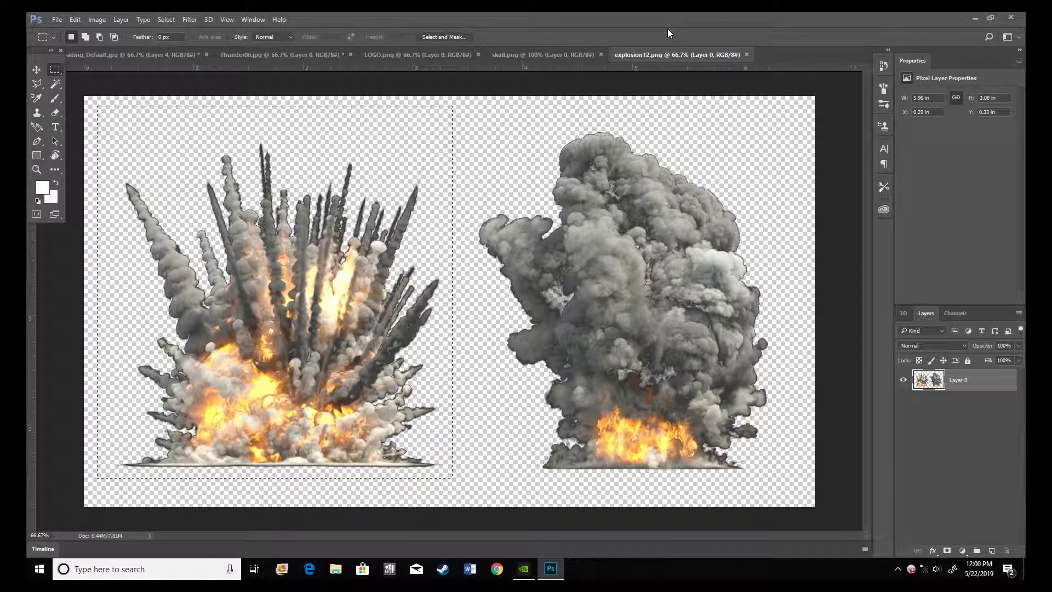
{"action": "left_click", "coordinate": [92, 51]}
- Paste the spiky explosion at the scene's lower-right edge and slide the soldier further left
{"action": "key", "text": "ctrl+v"}
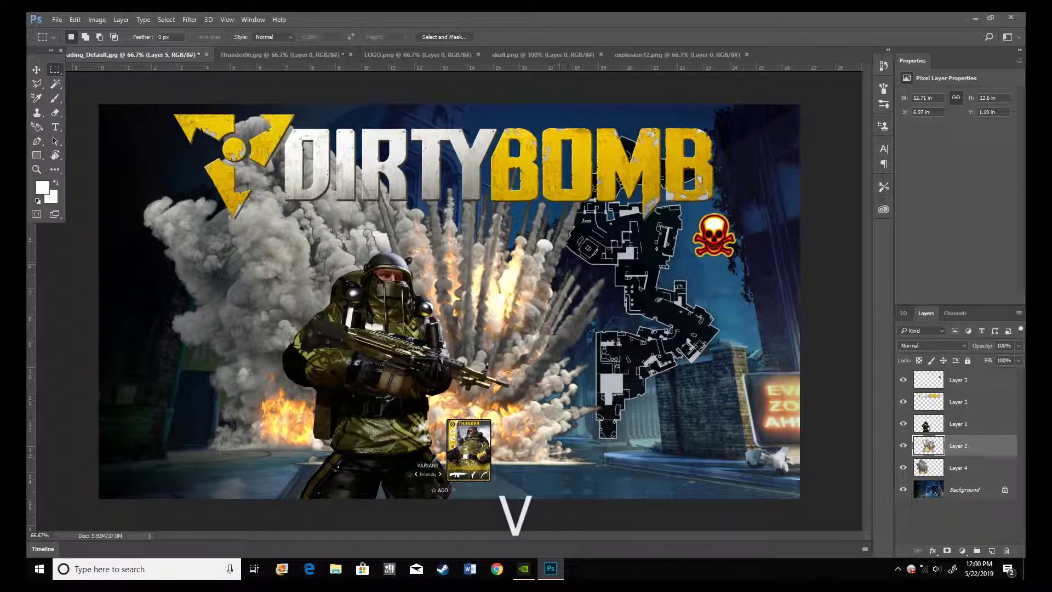
{"action": "key", "text": "v"}
{"action": "left_click_drag", "start_coordinate": [508, 327], "coordinate": [861, 356]}
{"action": "key", "text": "ctrl+z"}
{"action": "left_click_drag", "start_coordinate": [524, 333], "coordinate": [801, 371]}
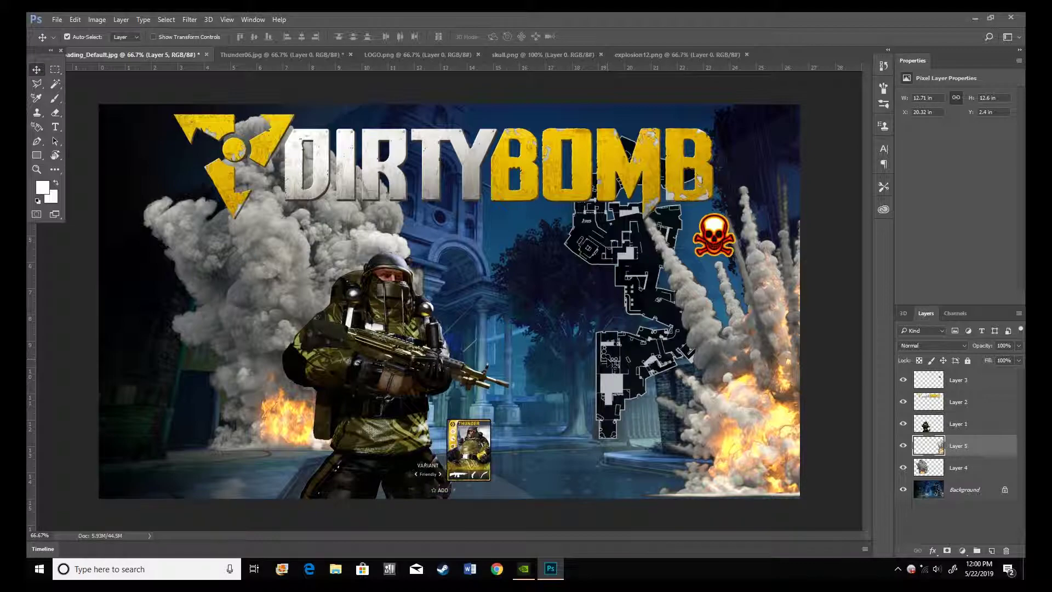
{"action": "left_click_drag", "start_coordinate": [376, 349], "coordinate": [285, 348]}
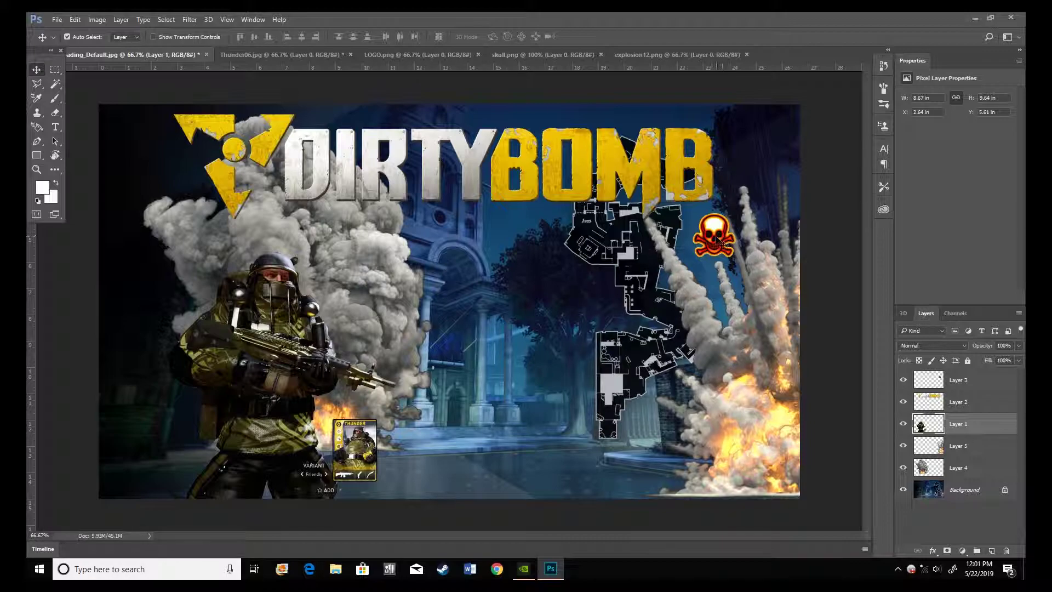
- Drag the red skull from beside the map down to the Thunder card's lower left corner
{"action": "left_click_drag", "start_coordinate": [718, 244], "coordinate": [377, 459]}
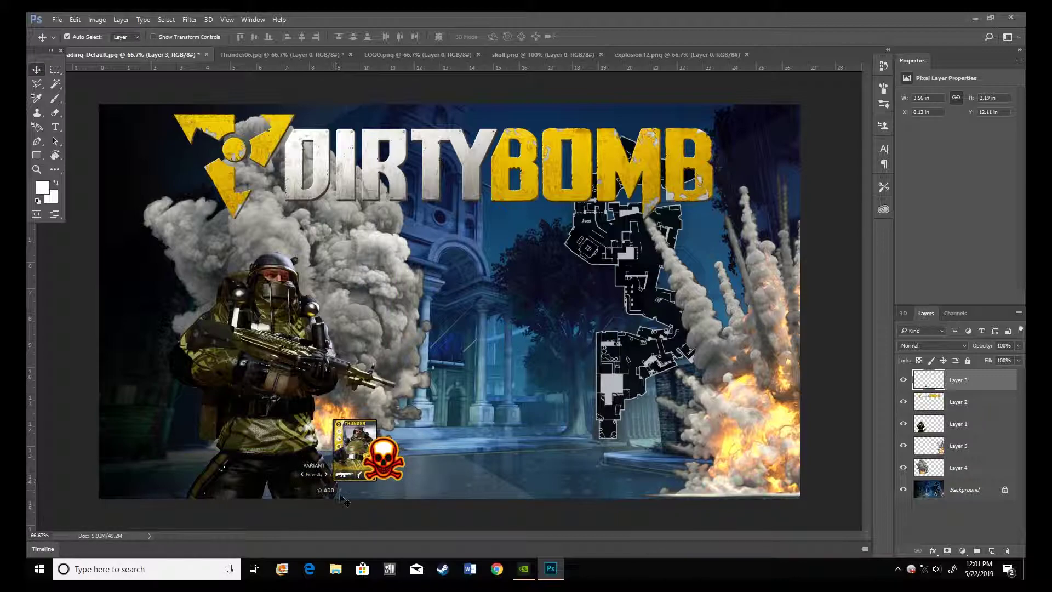
{"action": "left_click_drag", "start_coordinate": [384, 467], "coordinate": [317, 484]}
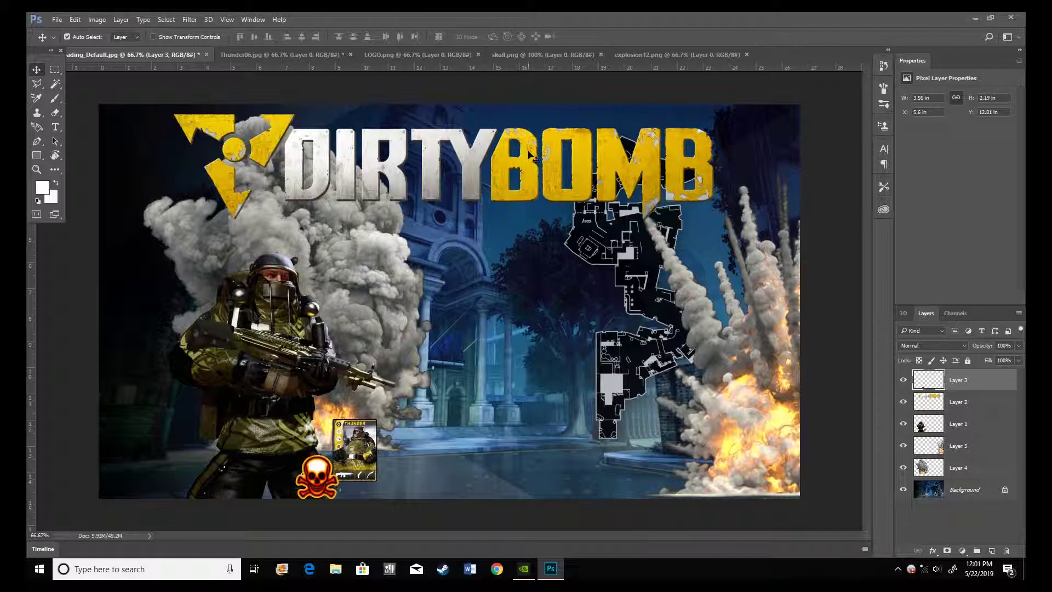
{"action": "left_click", "coordinate": [498, 171]}
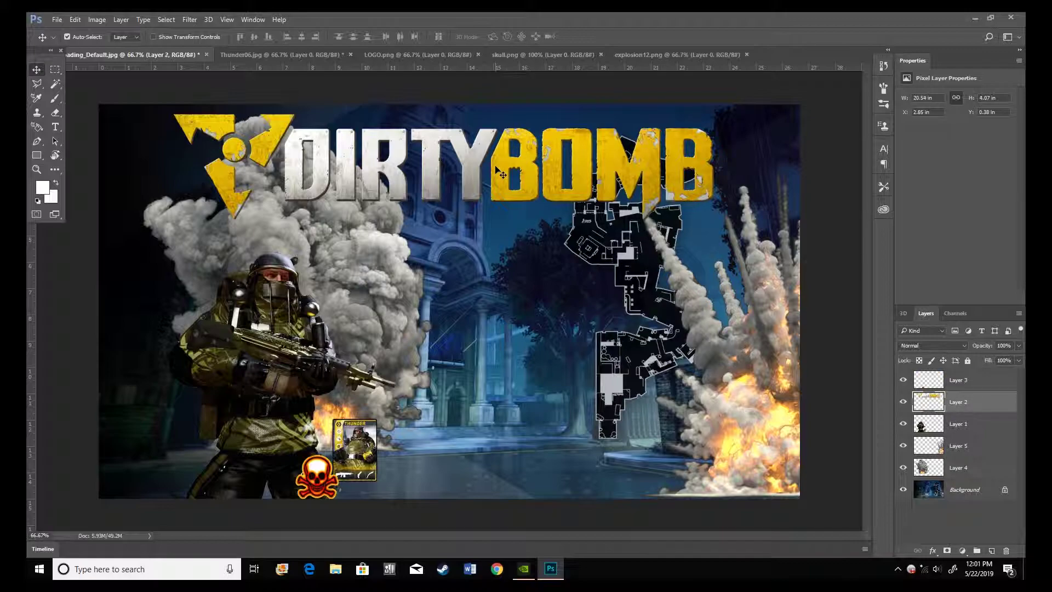
- Give the DIRTY BOMB logo Drop Shadow, Stroke and Inner Shadow with distance 0
{"action": "double_click", "coordinate": [979, 403]}
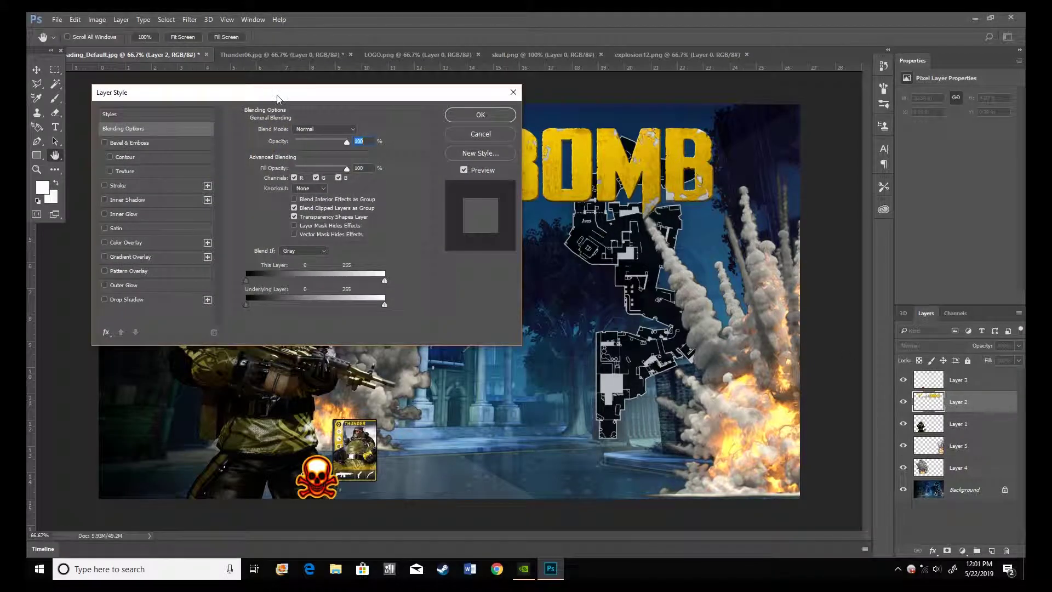
{"action": "left_click_drag", "start_coordinate": [277, 98], "coordinate": [639, 240]}
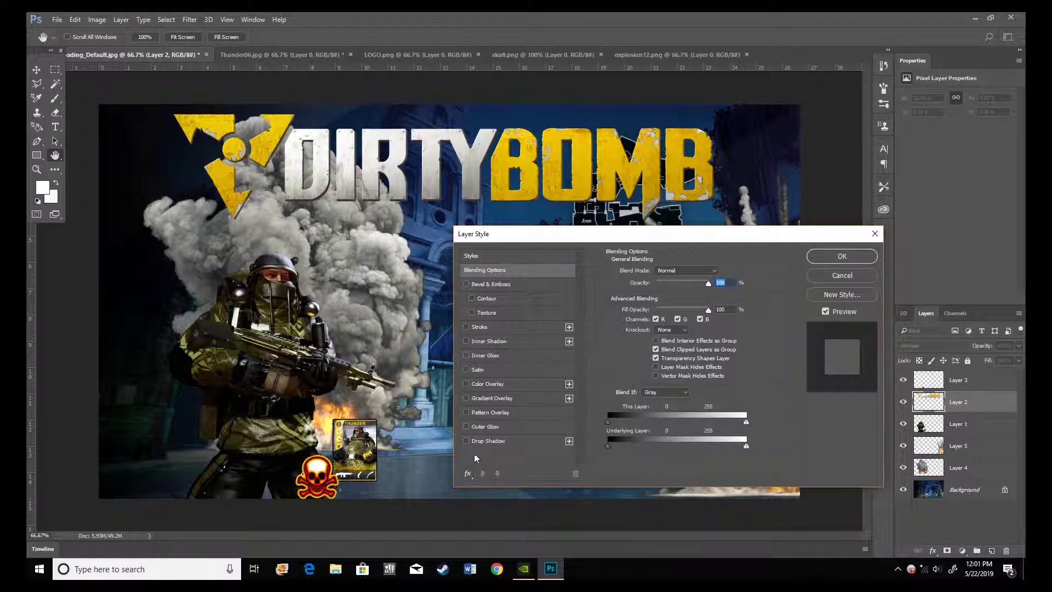
{"action": "left_click", "coordinate": [467, 440]}
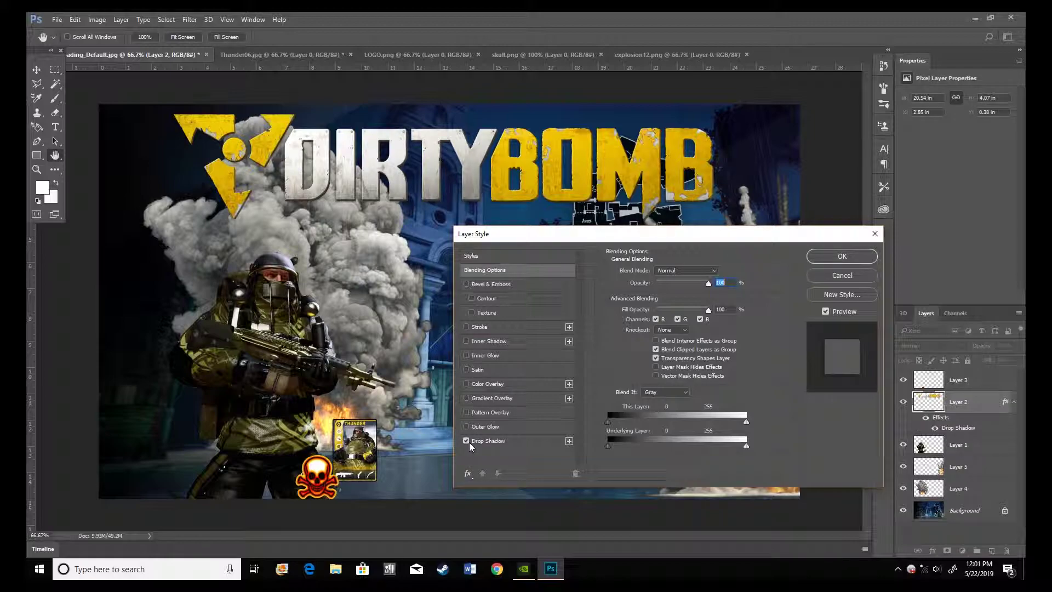
{"action": "left_click", "coordinate": [466, 341]}
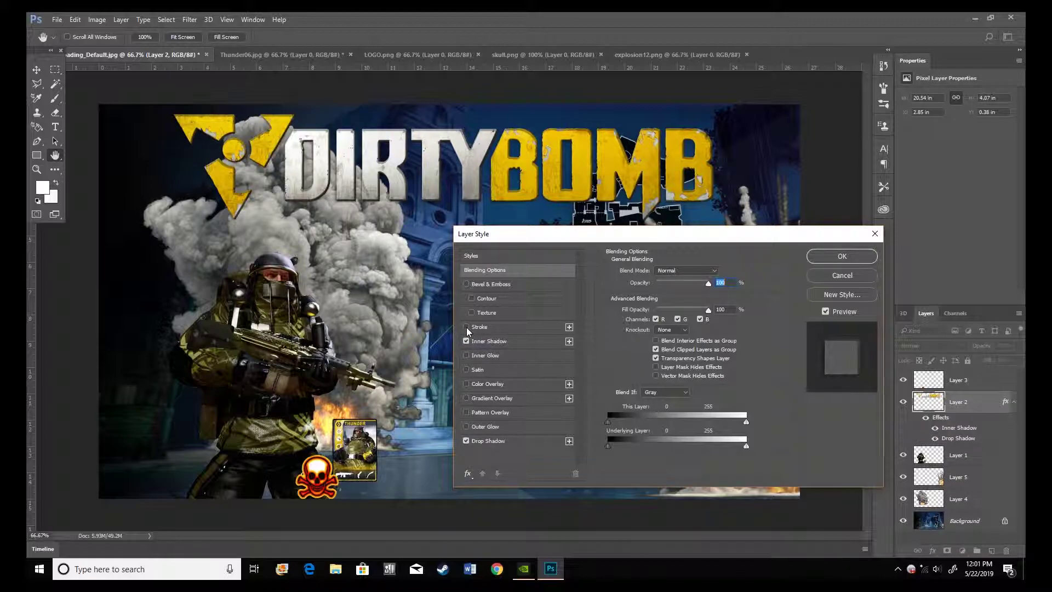
{"action": "left_click", "coordinate": [466, 327]}
{"action": "left_click", "coordinate": [466, 284]}
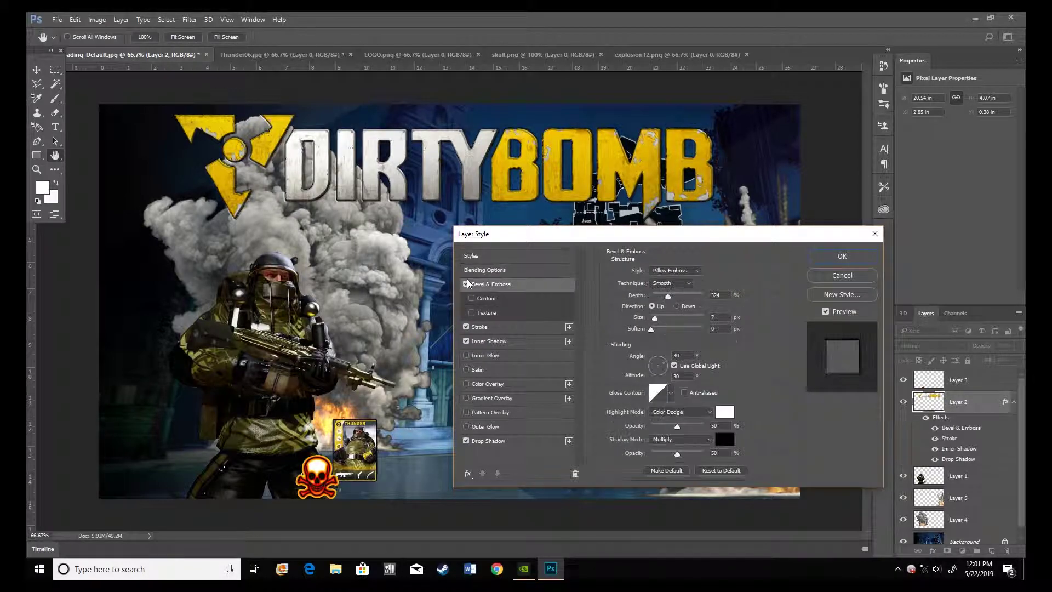
{"action": "left_click", "coordinate": [466, 283]}
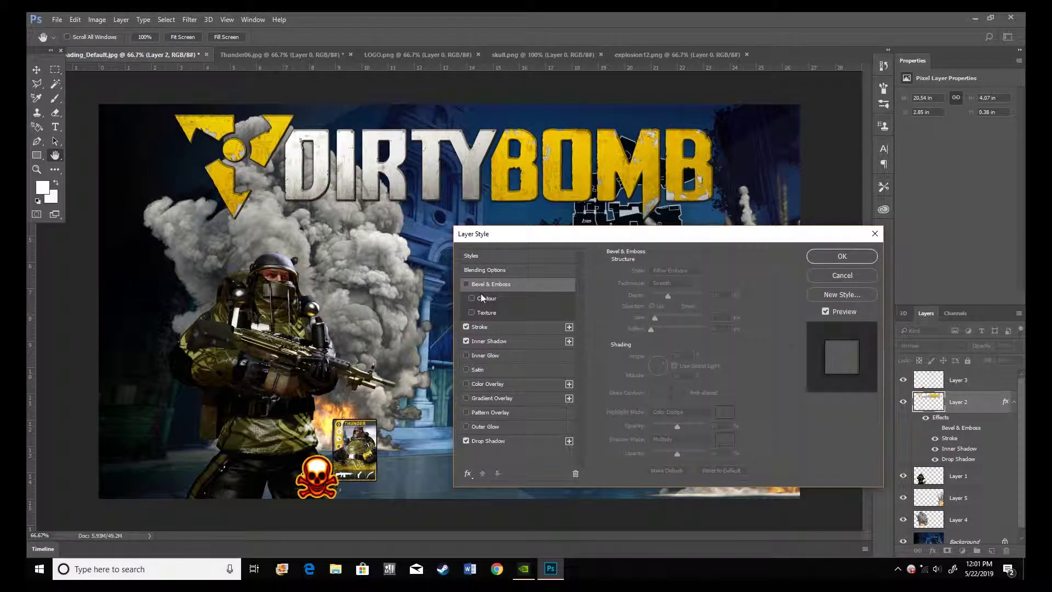
{"action": "left_click", "coordinate": [503, 340]}
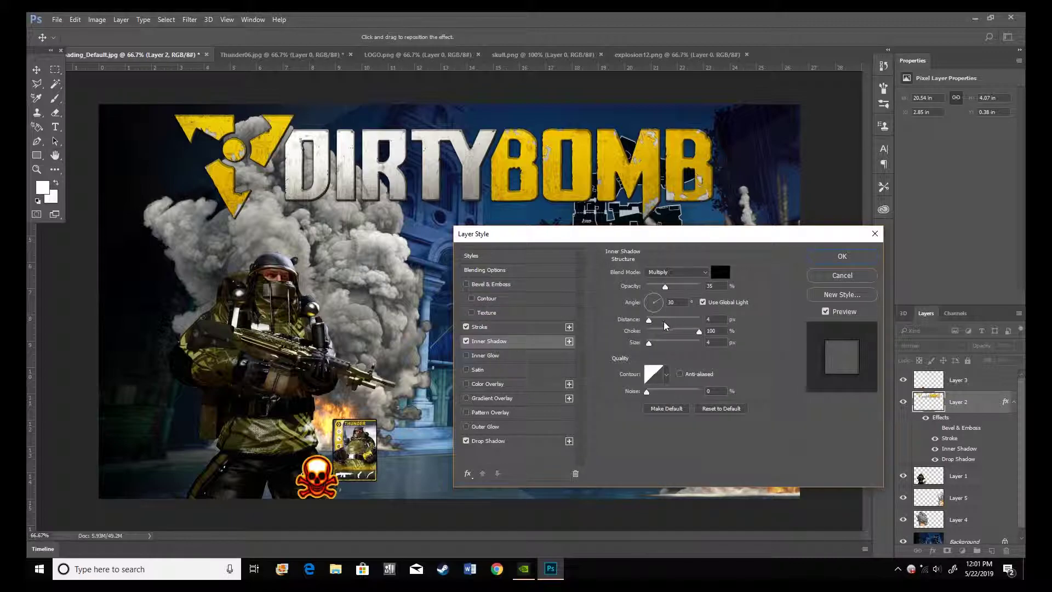
{"action": "mouse_move", "coordinate": [651, 324]}
{"action": "left_mouse_down"}
{"action": "mouse_move", "coordinate": [640, 325]}
{"action": "mouse_move", "coordinate": [651, 328]}
{"action": "left_mouse_up"}
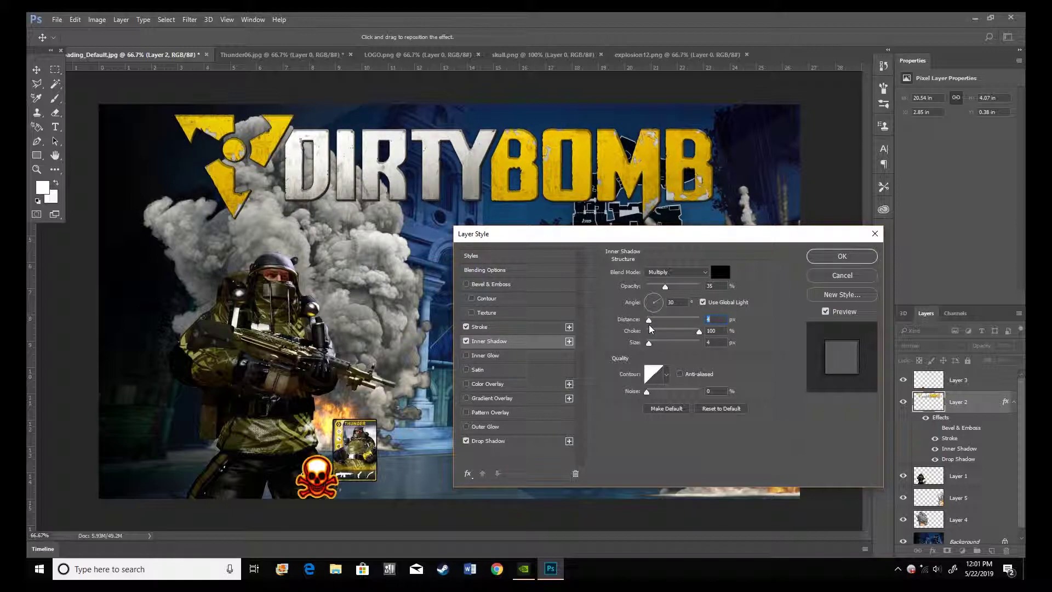
{"action": "left_click", "coordinate": [841, 256]}
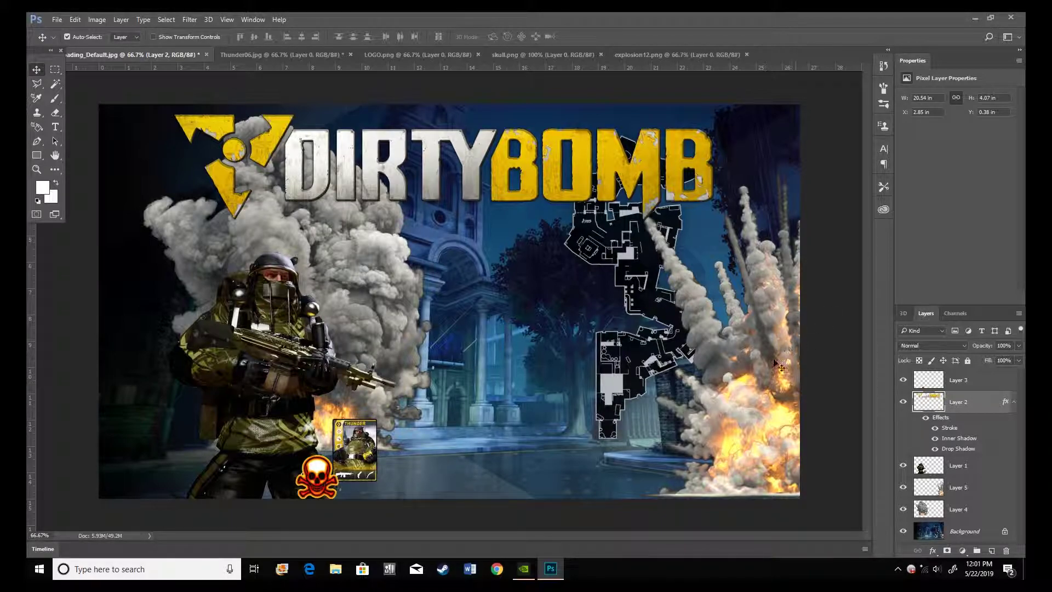
{"action": "left_click", "coordinate": [276, 348]}
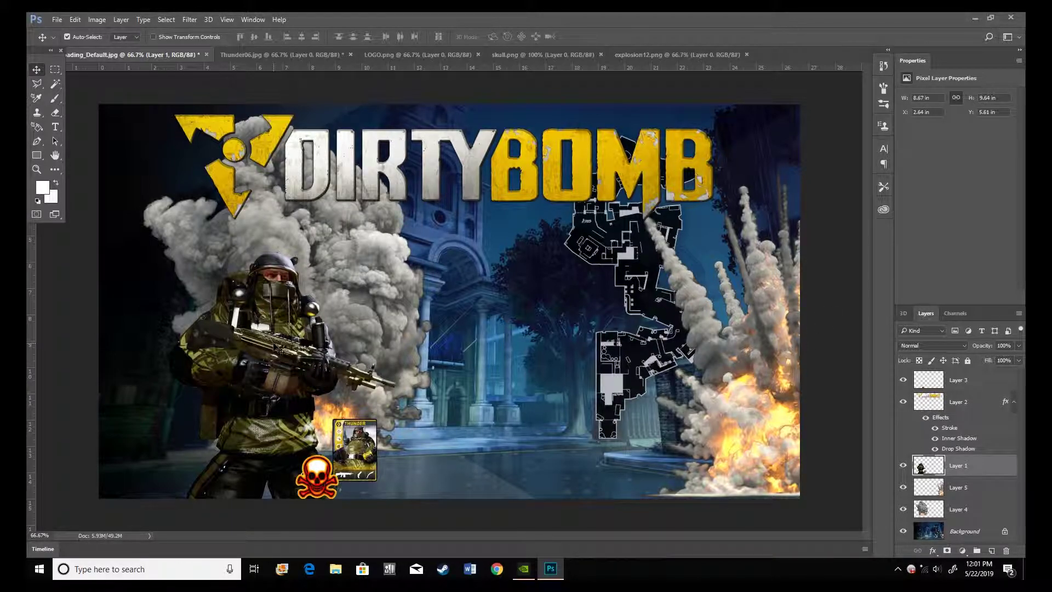
- Add Drop Shadow, Inner Shadow and Stroke effects to the soldier on Layer 1
{"action": "double_click", "coordinate": [977, 462]}
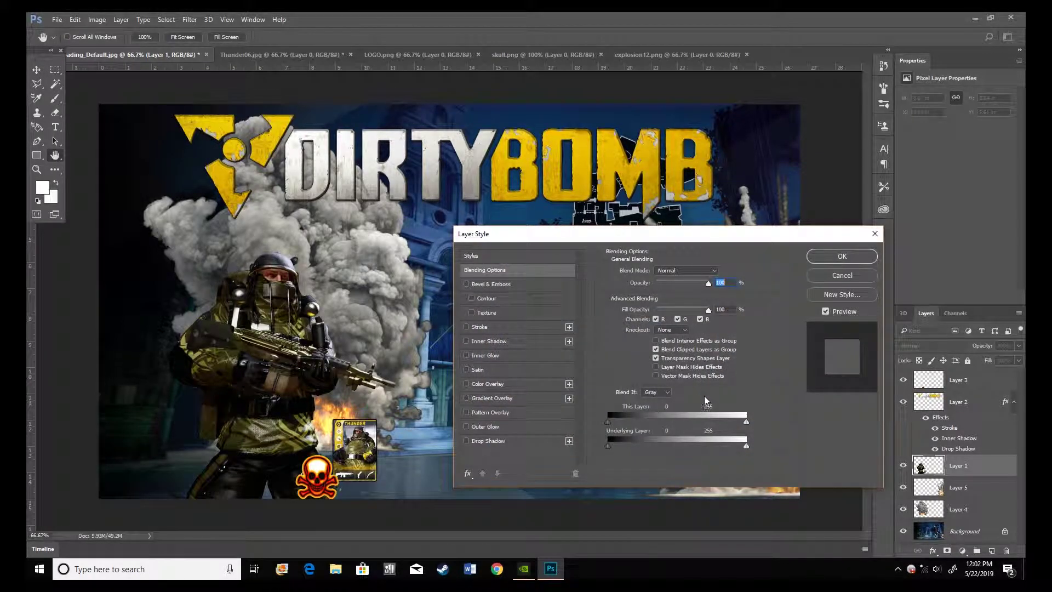
{"action": "left_click", "coordinate": [466, 442]}
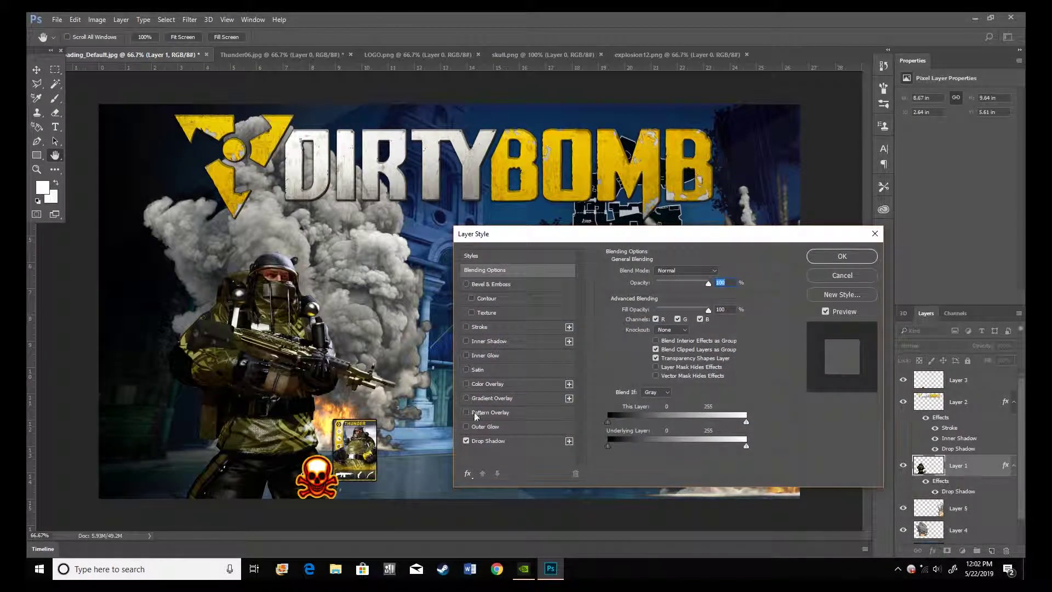
{"action": "left_click", "coordinate": [467, 341]}
{"action": "left_click", "coordinate": [466, 327]}
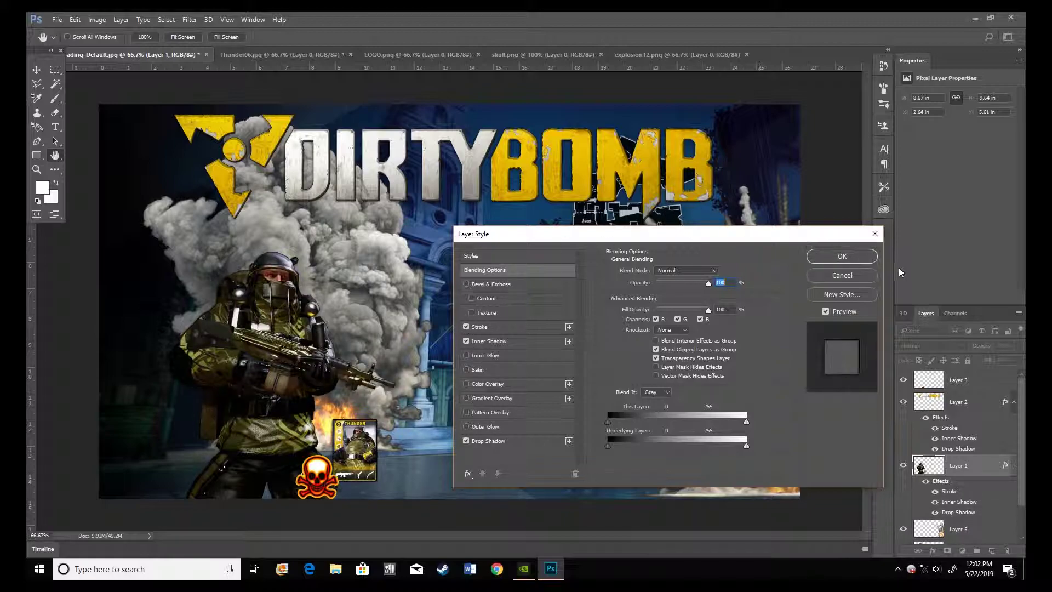
{"action": "left_click", "coordinate": [842, 256]}
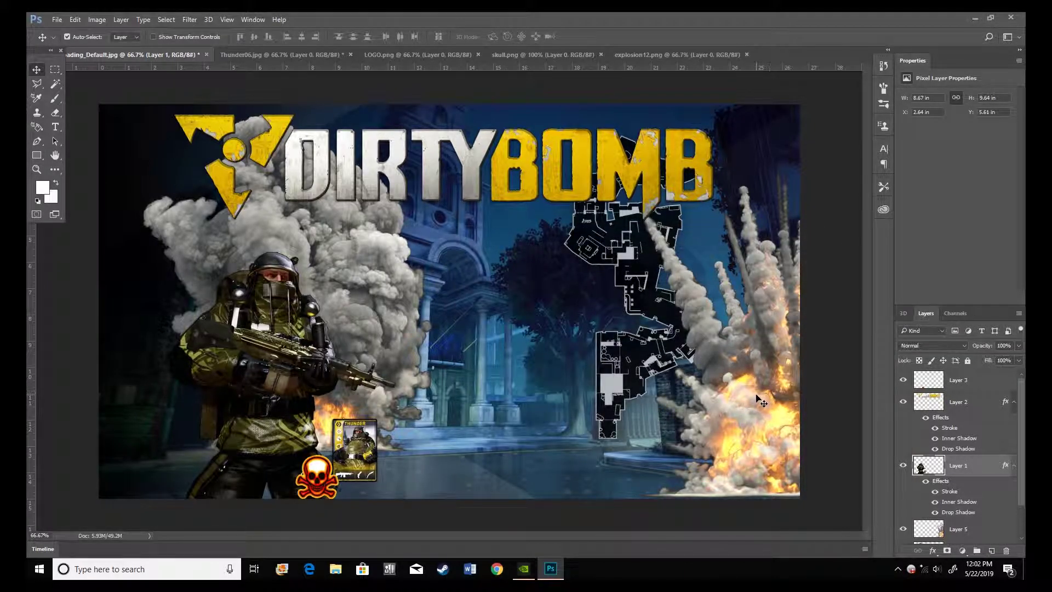
- Give the right-hand explosion on Layer 5 a Drop Shadow and a Stroke
{"action": "left_click", "coordinate": [963, 525]}
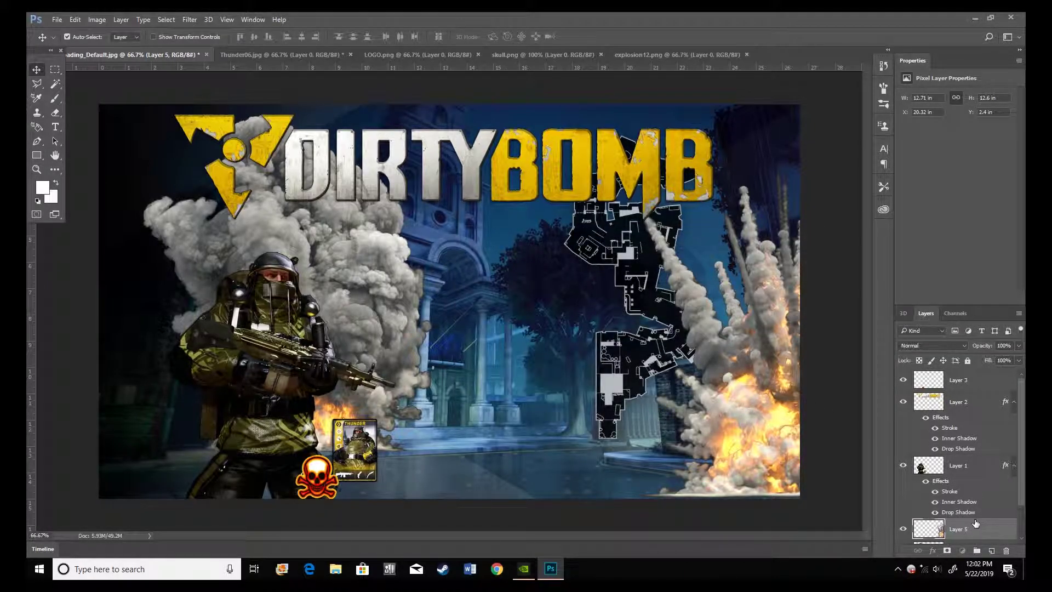
{"action": "double_click", "coordinate": [974, 520]}
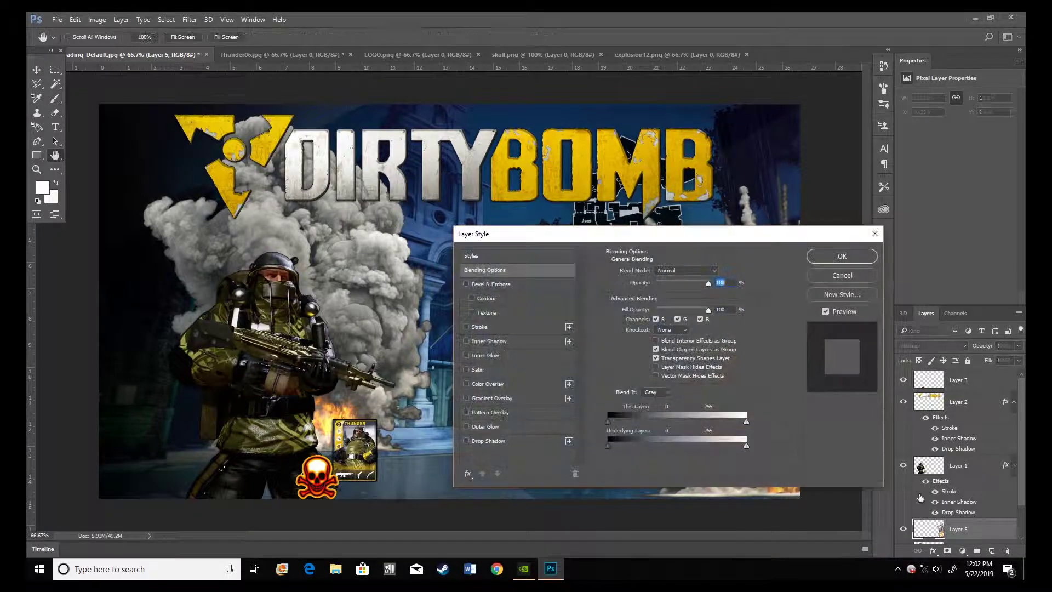
{"action": "left_click_drag", "start_coordinate": [729, 236], "coordinate": [498, 24]}
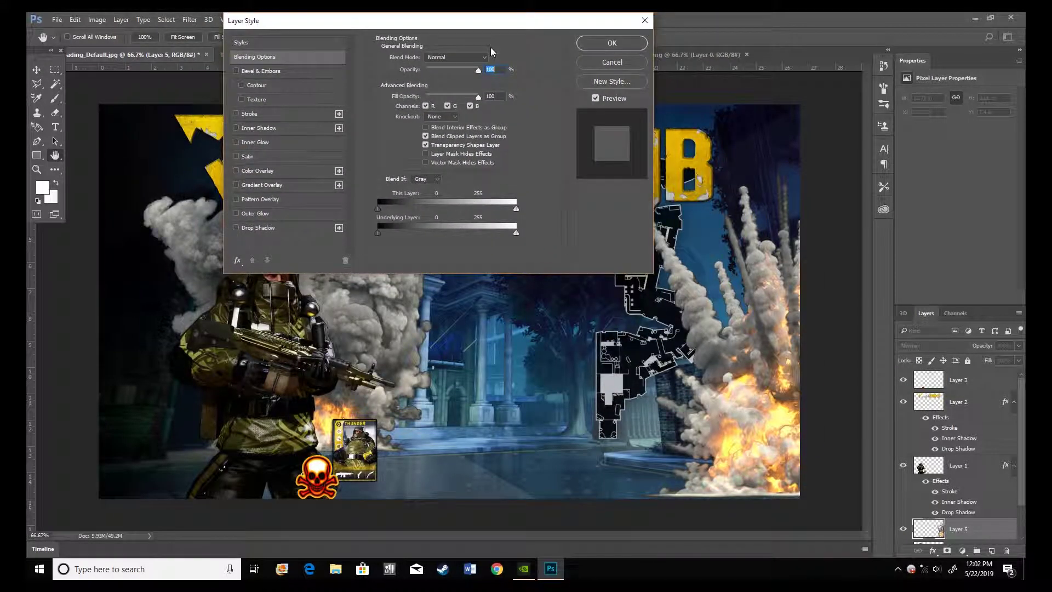
{"action": "left_click", "coordinate": [236, 228]}
{"action": "left_click", "coordinate": [237, 129]}
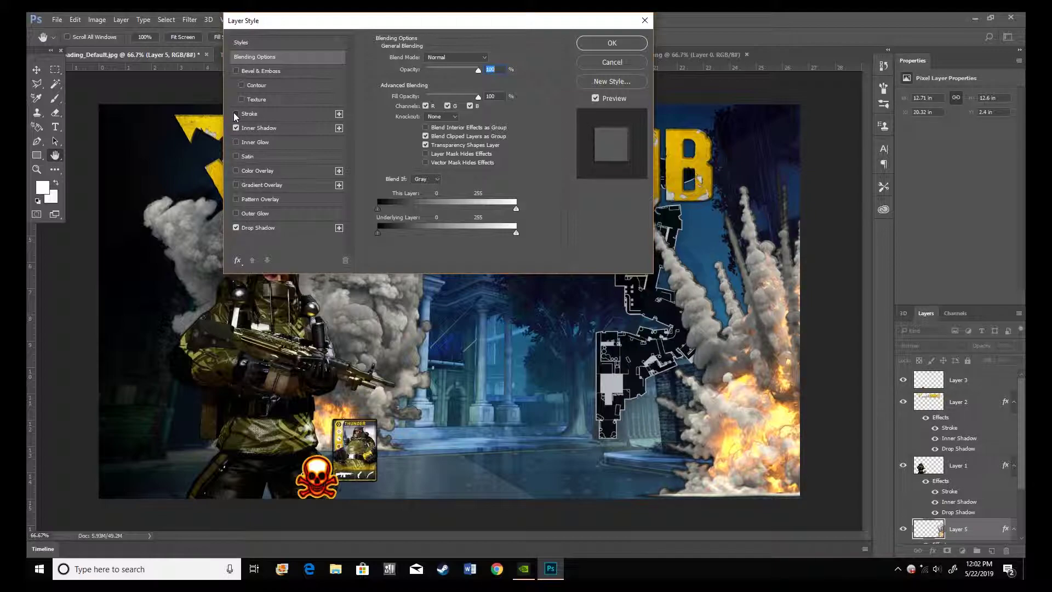
{"action": "left_click", "coordinate": [236, 129]}
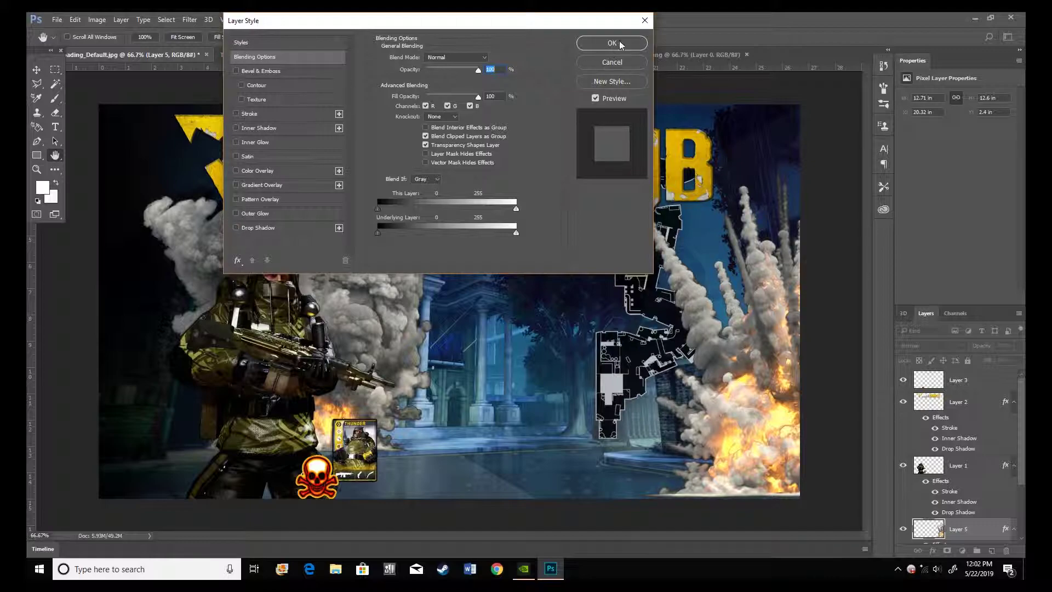
{"action": "left_click", "coordinate": [232, 113]}
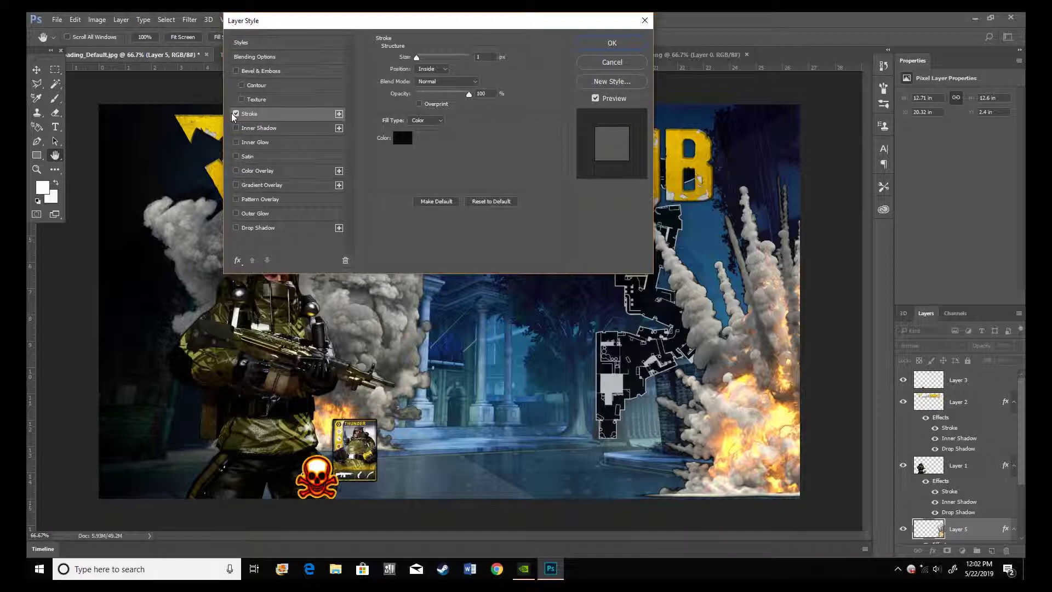
{"action": "left_click", "coordinate": [612, 44]}
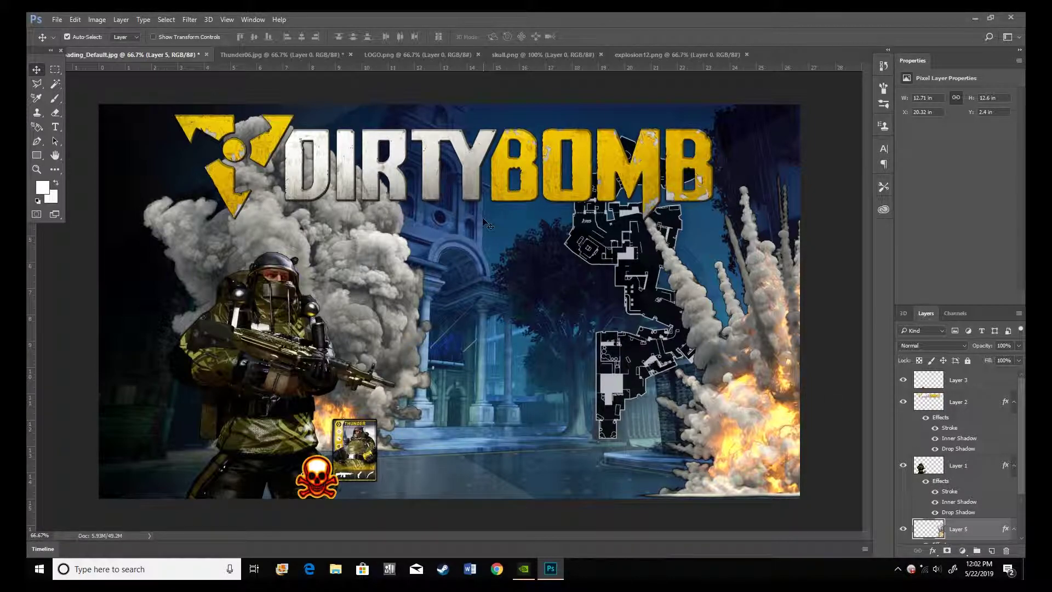
- Move the skull layer (Layer 3) in the stack to sit just above the soldier layer
{"action": "left_click", "coordinate": [317, 475]}
{"action": "left_click", "coordinate": [949, 345]}
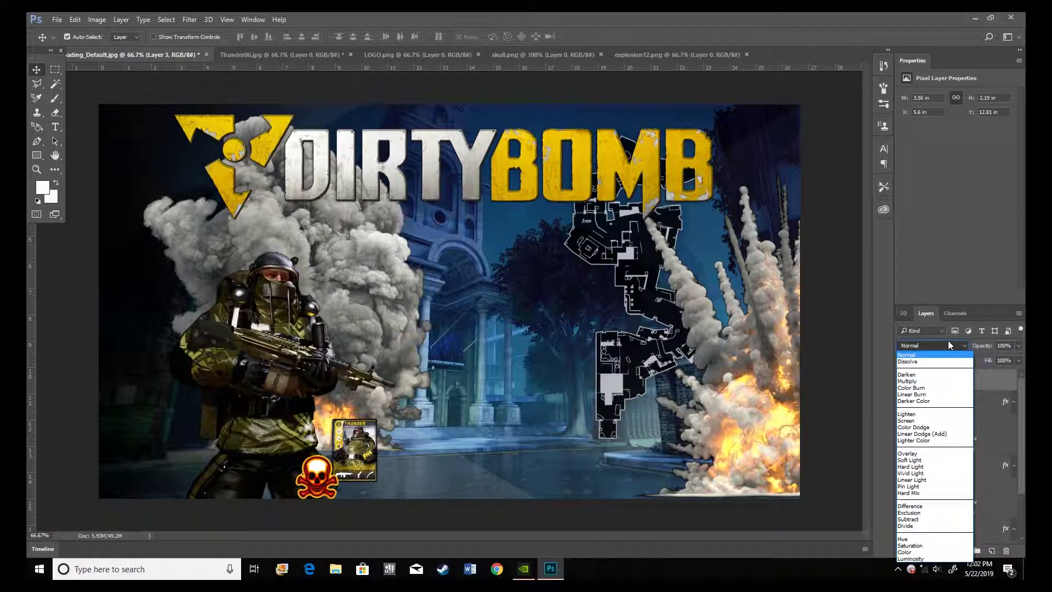
{"action": "left_click", "coordinate": [948, 343]}
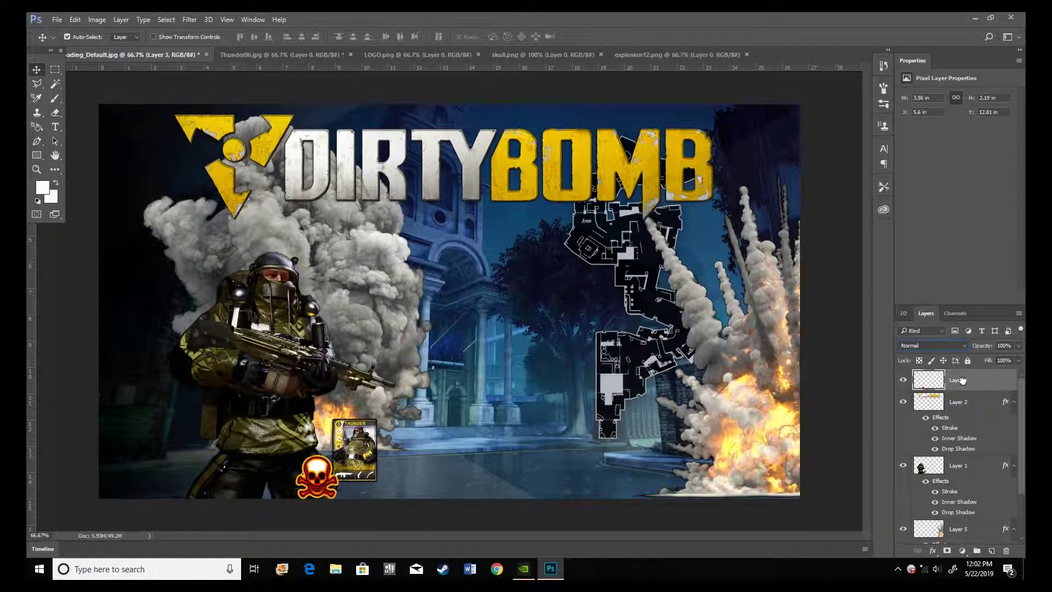
{"action": "left_click_drag", "start_coordinate": [964, 382], "coordinate": [966, 447]}
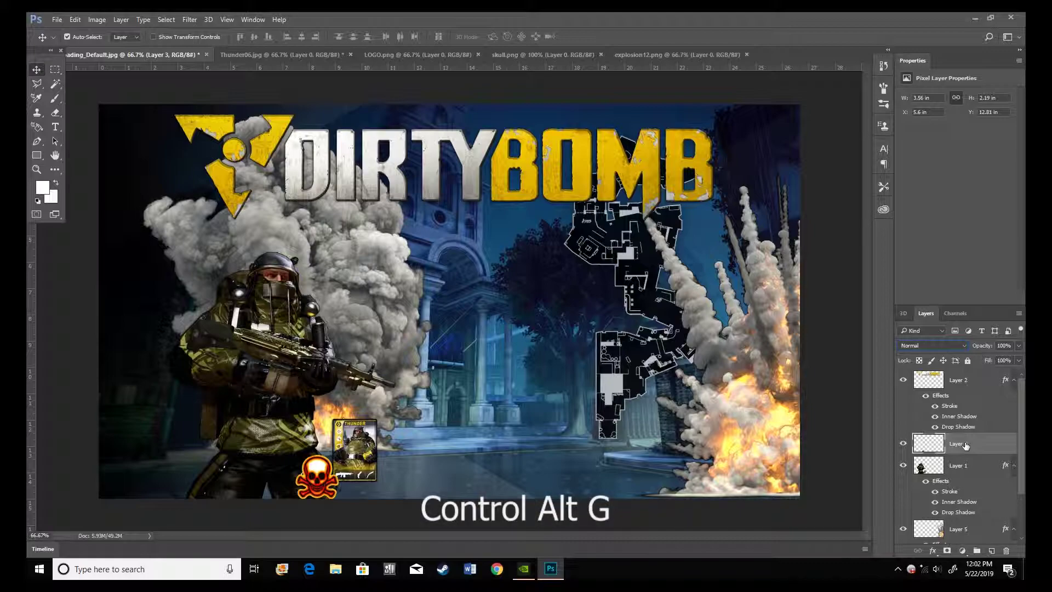
- Clip the skull to the soldier layer with Ctrl+Alt+G and nudge it into place
{"action": "key", "text": "ctrl+alt+g"}
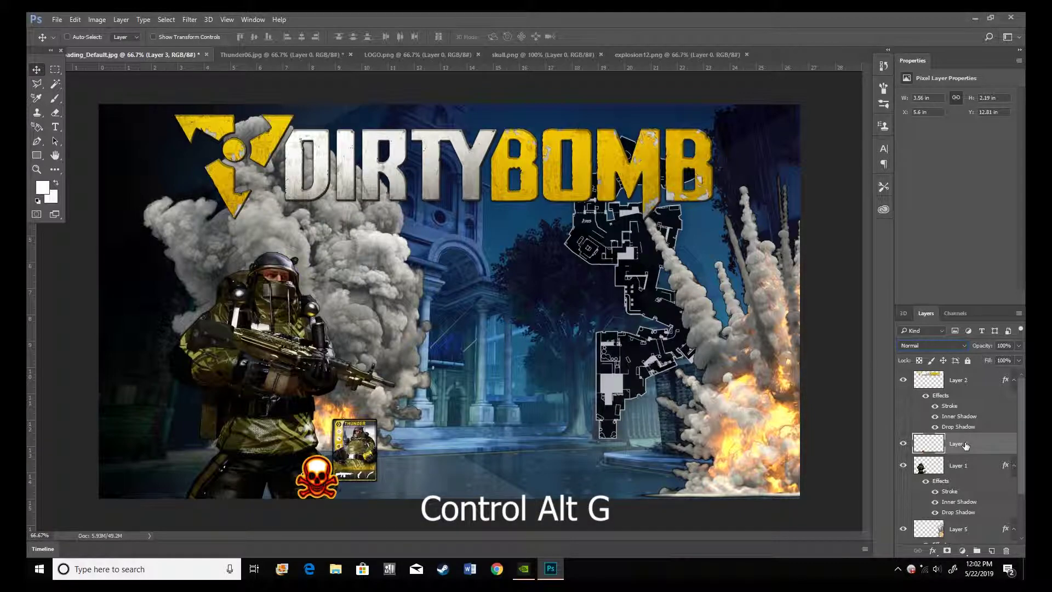
{"action": "key", "text": "ctrl+alt+g"}
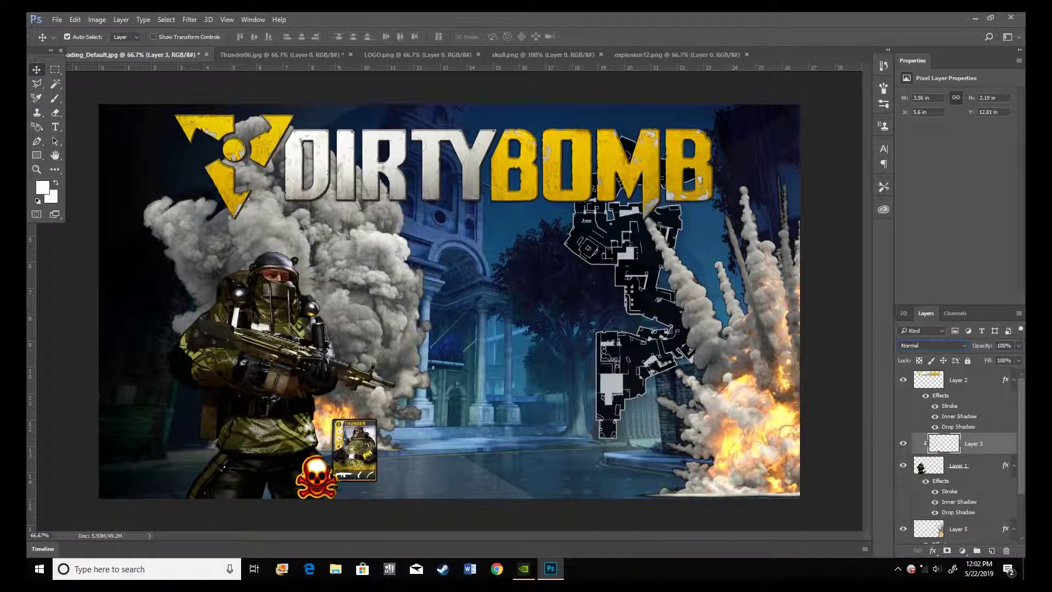
{"action": "mouse_move", "coordinate": [320, 481]}
{"action": "left_mouse_down"}
{"action": "mouse_move", "coordinate": [400, 408]}
{"action": "mouse_move", "coordinate": [378, 391]}
{"action": "mouse_move", "coordinate": [311, 442]}
{"action": "mouse_move", "coordinate": [304, 404]}
{"action": "mouse_move", "coordinate": [315, 371]}
{"action": "mouse_move", "coordinate": [365, 378]}
{"action": "mouse_move", "coordinate": [307, 416]}
{"action": "mouse_move", "coordinate": [352, 477]}
{"action": "mouse_move", "coordinate": [316, 480]}
{"action": "left_mouse_up"}
{"action": "left_click", "coordinate": [919, 330]}
{"action": "left_click", "coordinate": [930, 345]}
{"action": "left_click", "coordinate": [930, 346]}
{"action": "left_click", "coordinate": [930, 346]}
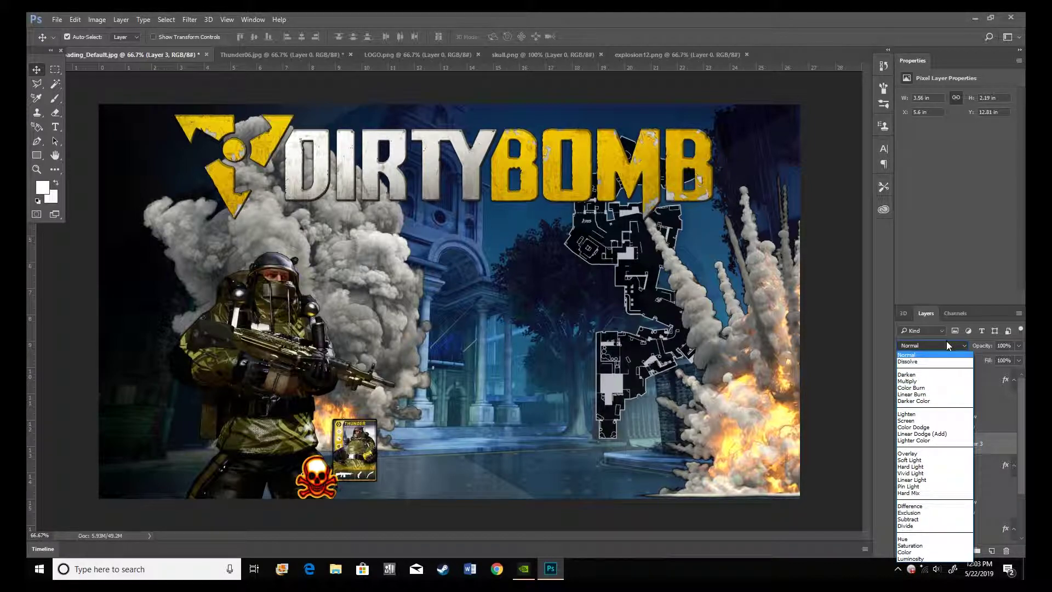
{"action": "left_click", "coordinate": [946, 341]}
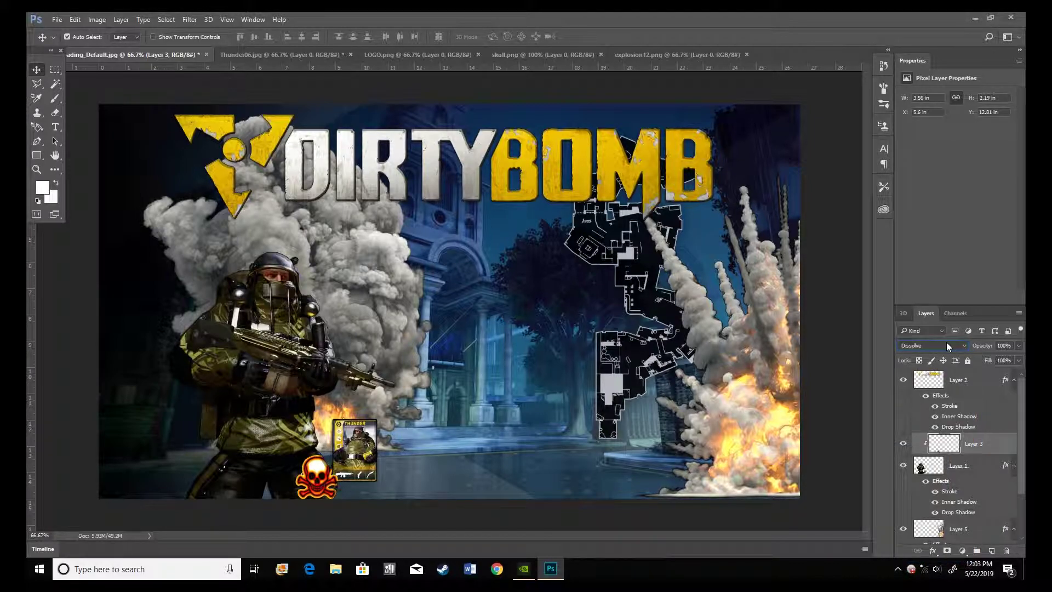
{"action": "scroll", "coordinate": [945, 342], "scroll_direction": "down", "scroll_amount": 5}
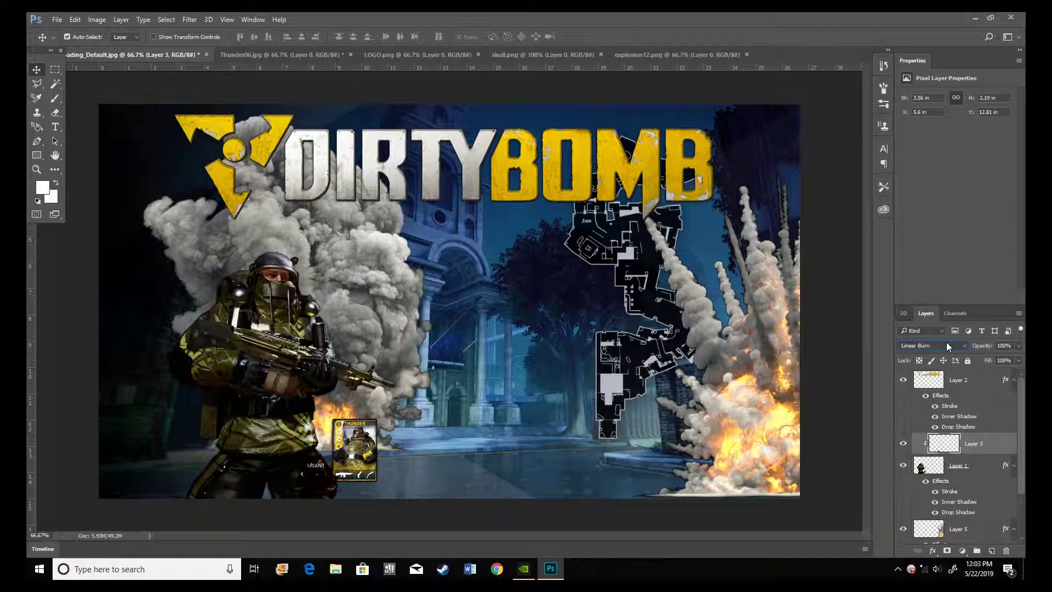
{"action": "scroll", "coordinate": [946, 342], "scroll_direction": "down", "scroll_amount": 4}
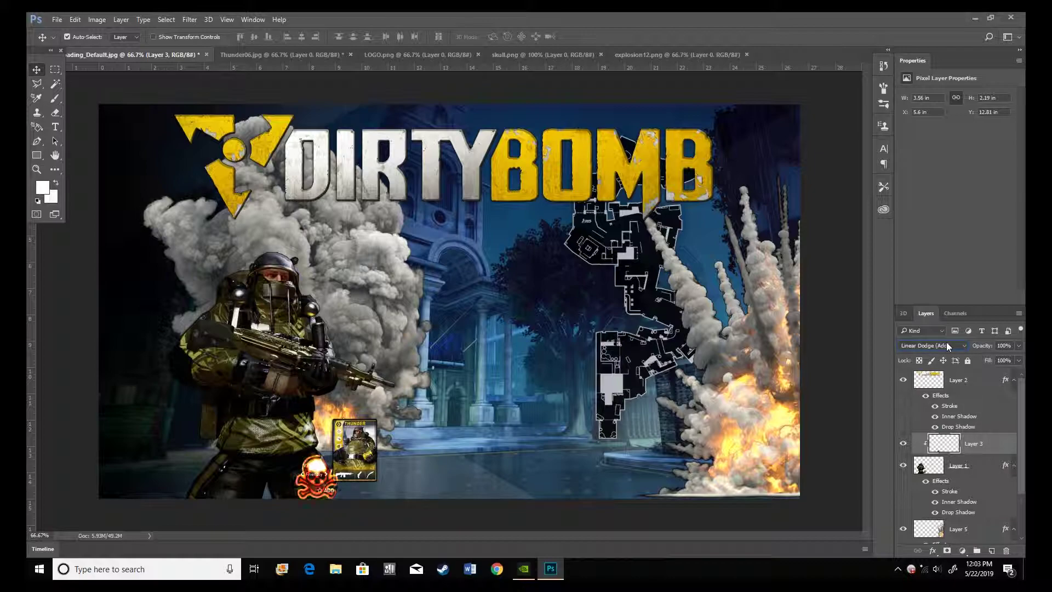
{"action": "scroll", "coordinate": [946, 342], "scroll_direction": "down", "scroll_amount": 5}
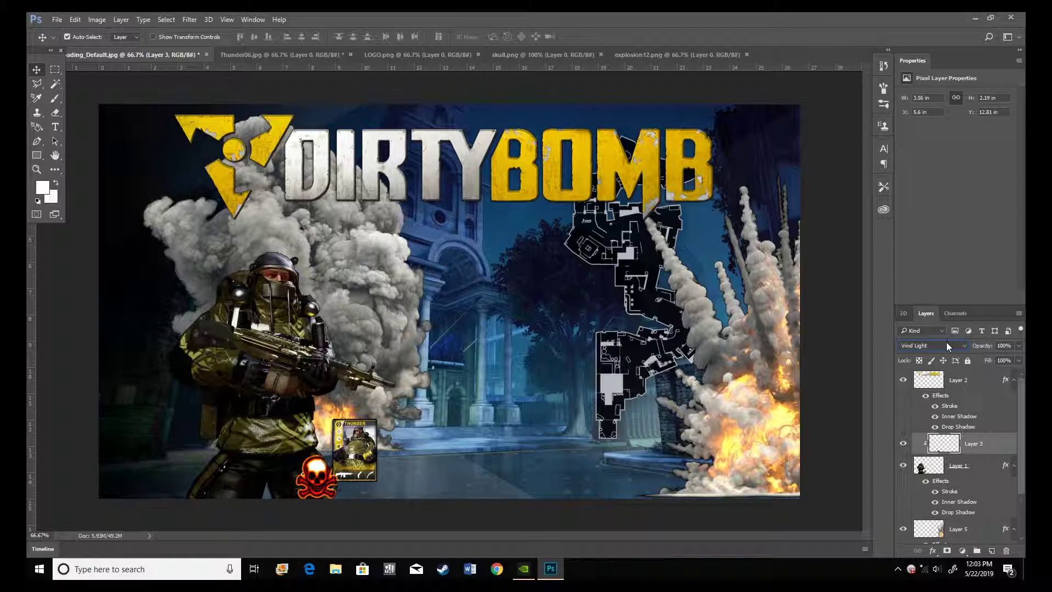
{"action": "scroll", "coordinate": [945, 342], "scroll_direction": "down", "scroll_amount": 4}
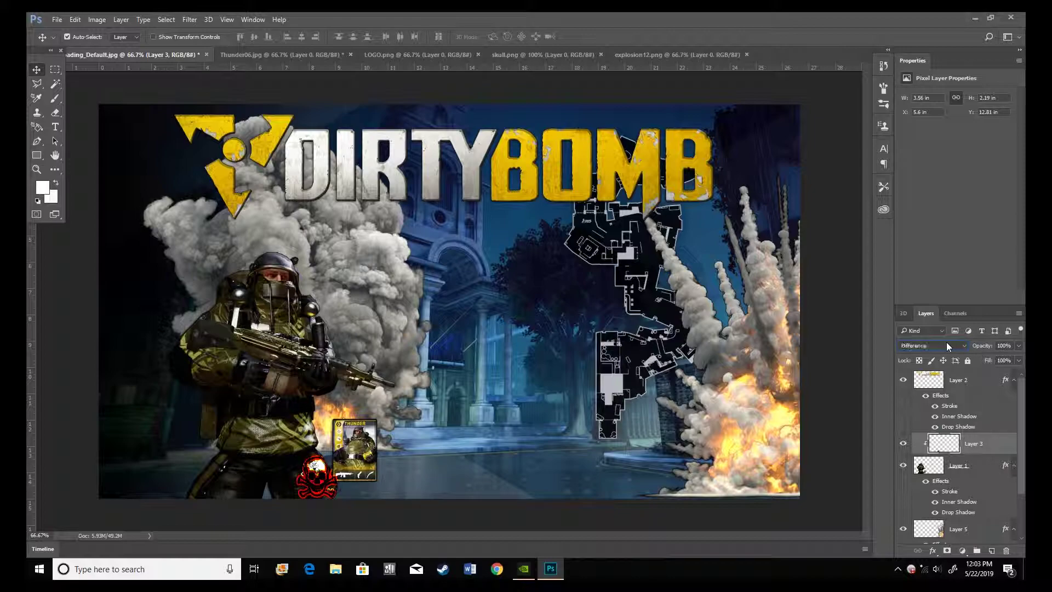
{"action": "scroll", "coordinate": [946, 342], "scroll_direction": "down", "scroll_amount": 2}
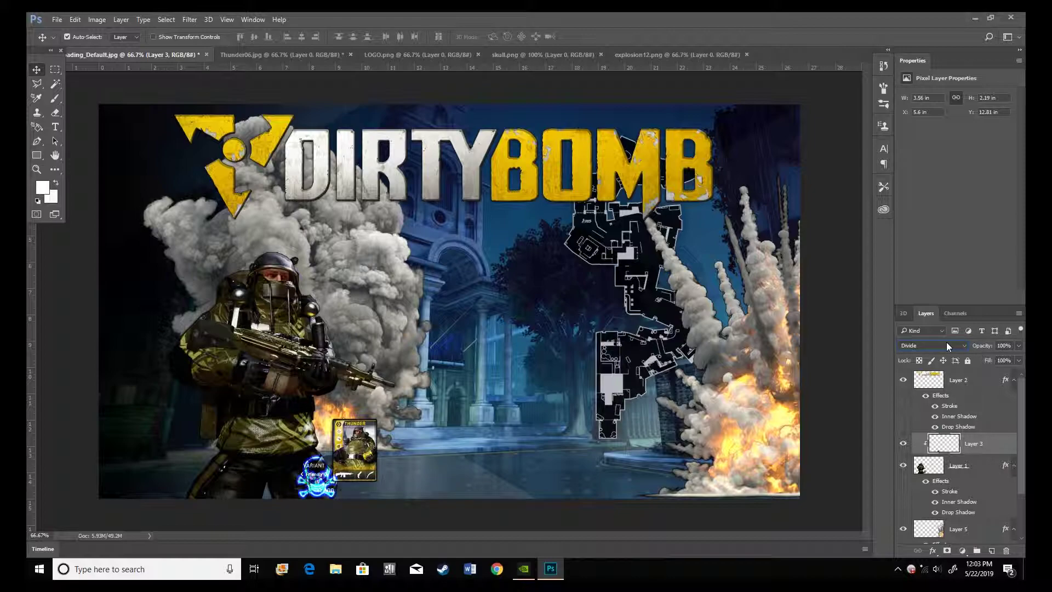
{"action": "scroll", "coordinate": [946, 342], "scroll_direction": "down", "scroll_amount": 3}
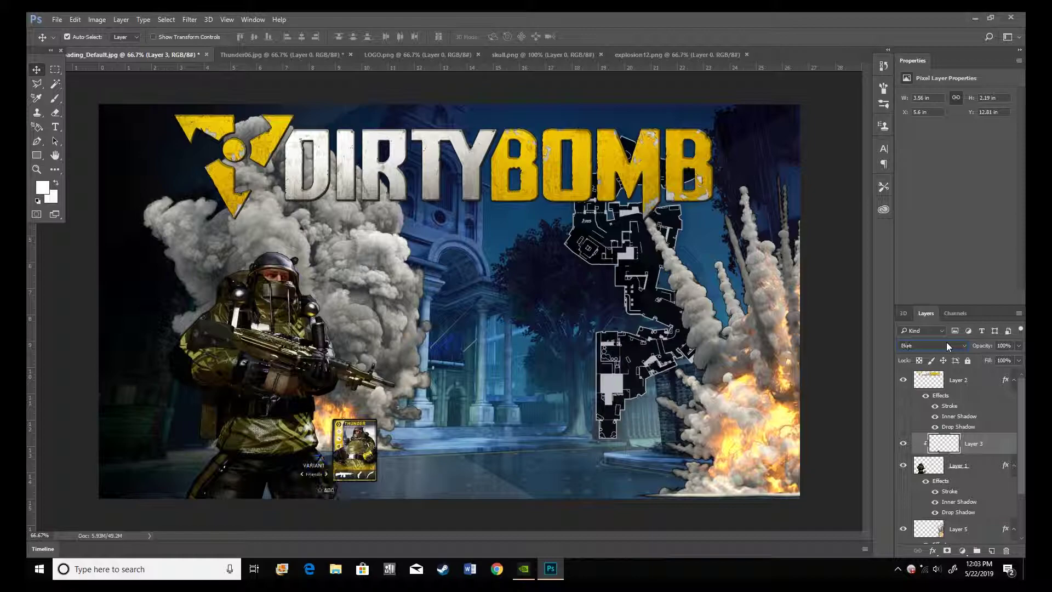
{"action": "scroll", "coordinate": [946, 345], "scroll_direction": "down", "scroll_amount": 1}
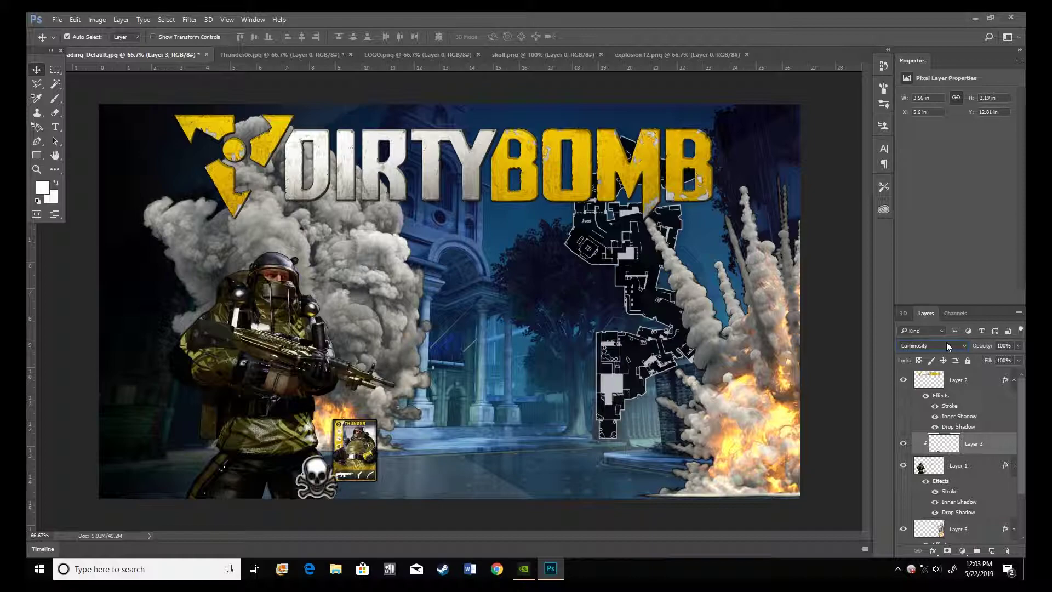
{"action": "scroll", "coordinate": [946, 342], "scroll_direction": "up", "scroll_amount": 4}
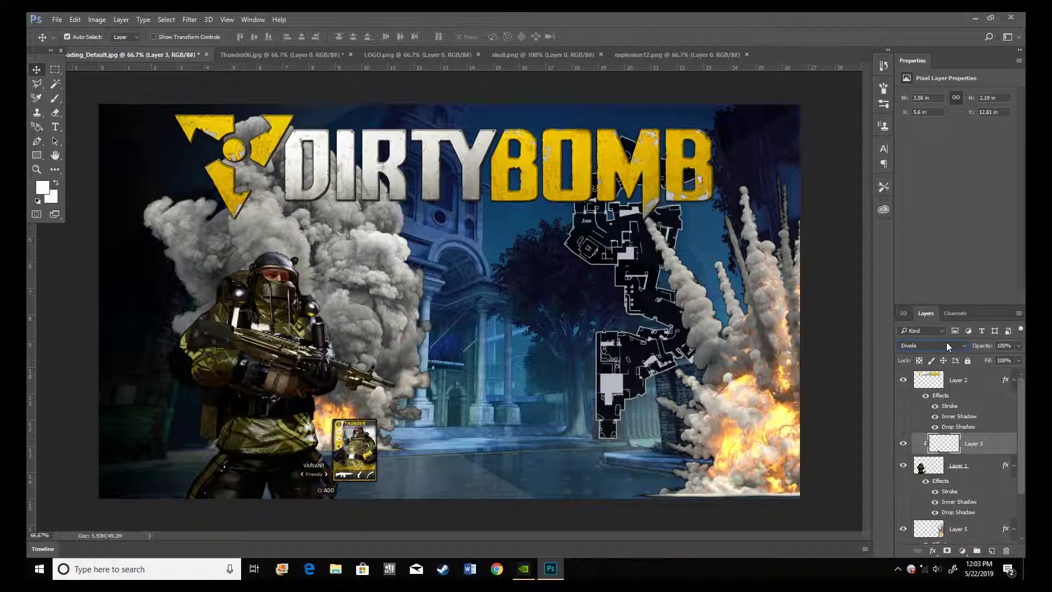
{"action": "scroll", "coordinate": [946, 342], "scroll_direction": "up", "scroll_amount": 5}
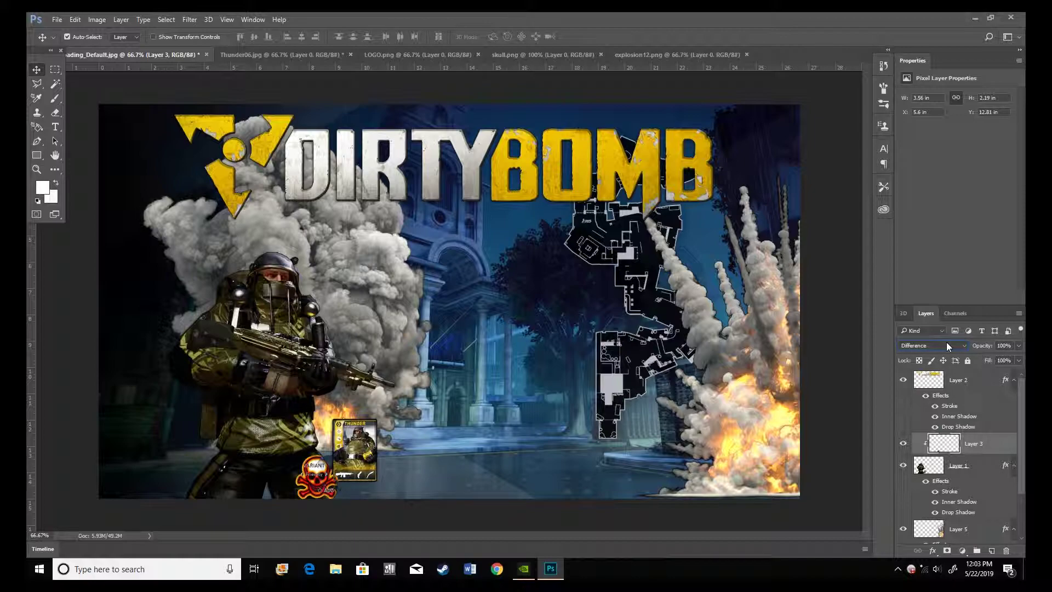
{"action": "scroll", "coordinate": [946, 342], "scroll_direction": "up", "scroll_amount": 5}
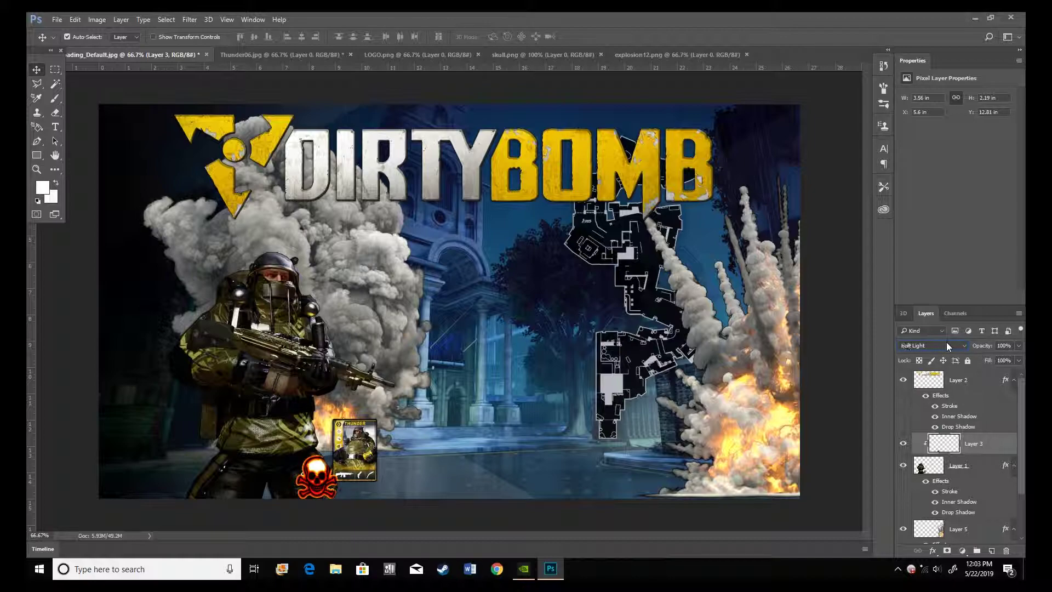
{"action": "scroll", "coordinate": [946, 342], "scroll_direction": "up", "scroll_amount": 6}
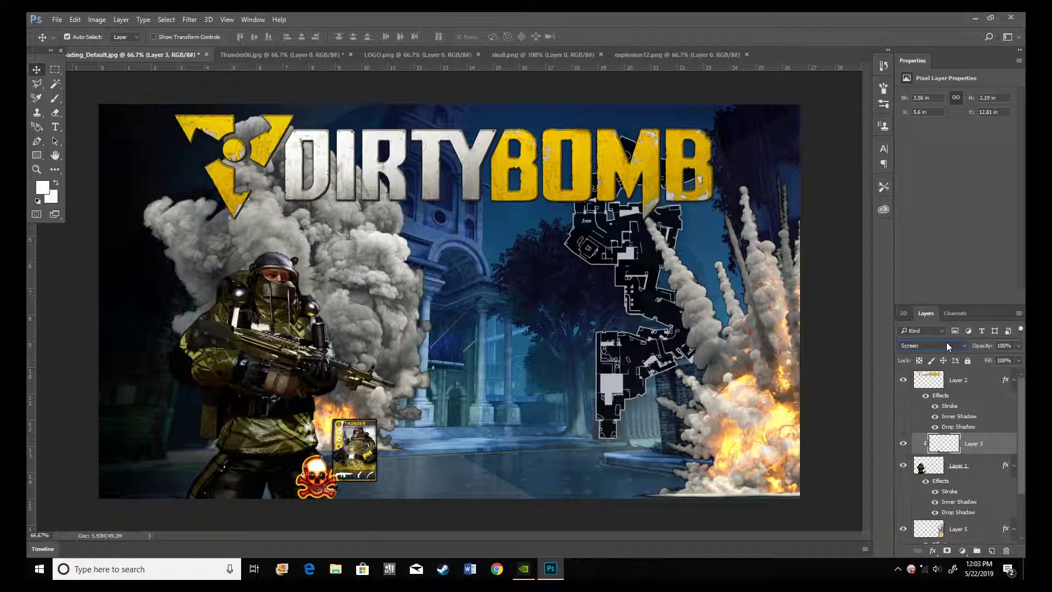
{"action": "scroll", "coordinate": [946, 342], "scroll_direction": "up", "scroll_amount": 6}
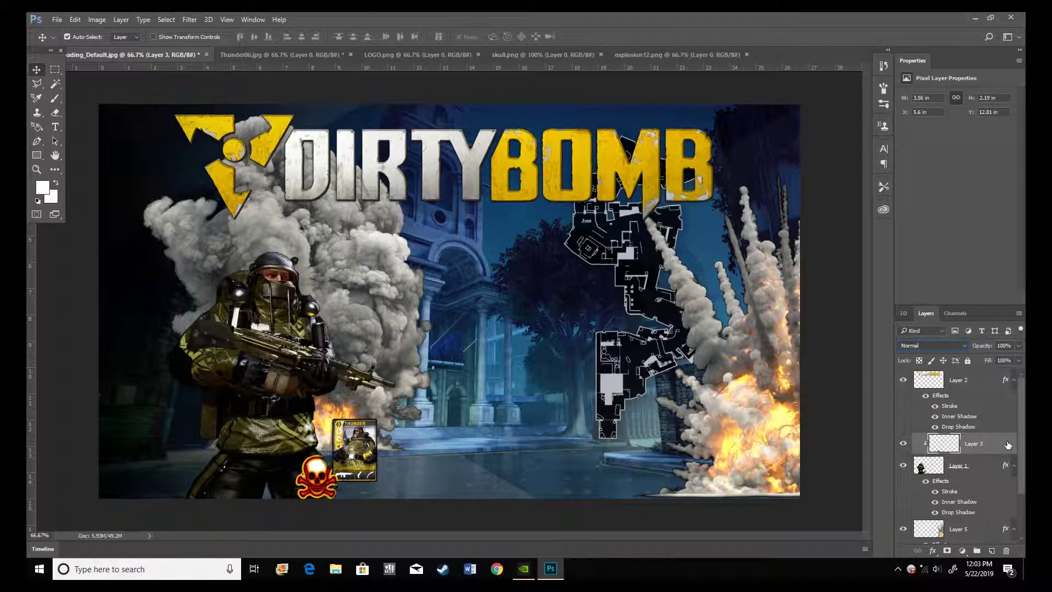
- Apply Drop Shadow, Inner Shadow, Stroke and Bevel & Emboss to the skull on Layer 3
{"action": "double_click", "coordinate": [1007, 445]}
{"action": "left_click", "coordinate": [236, 227]}
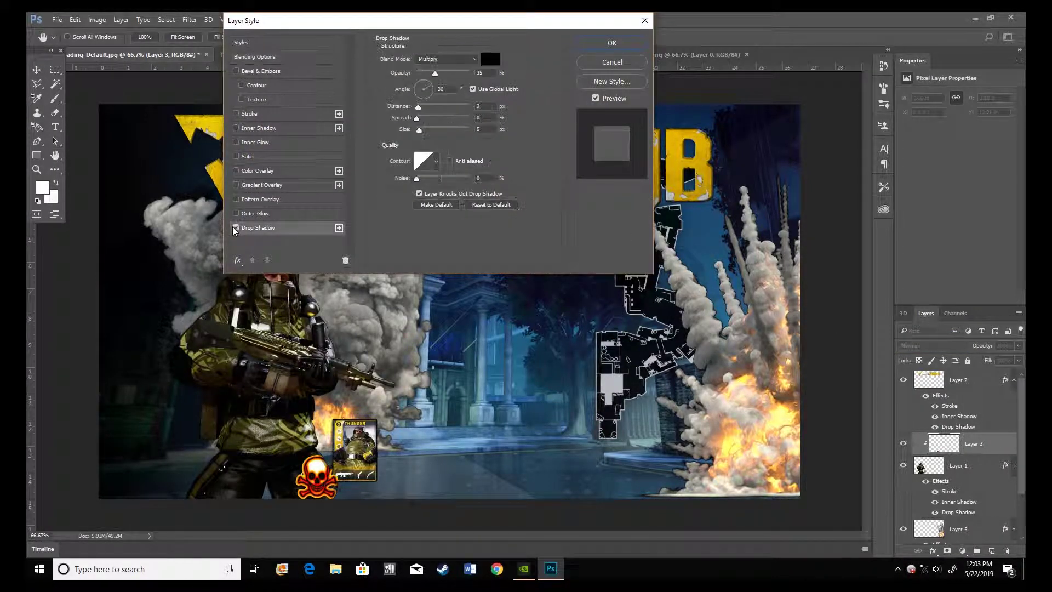
{"action": "left_click", "coordinate": [235, 128]}
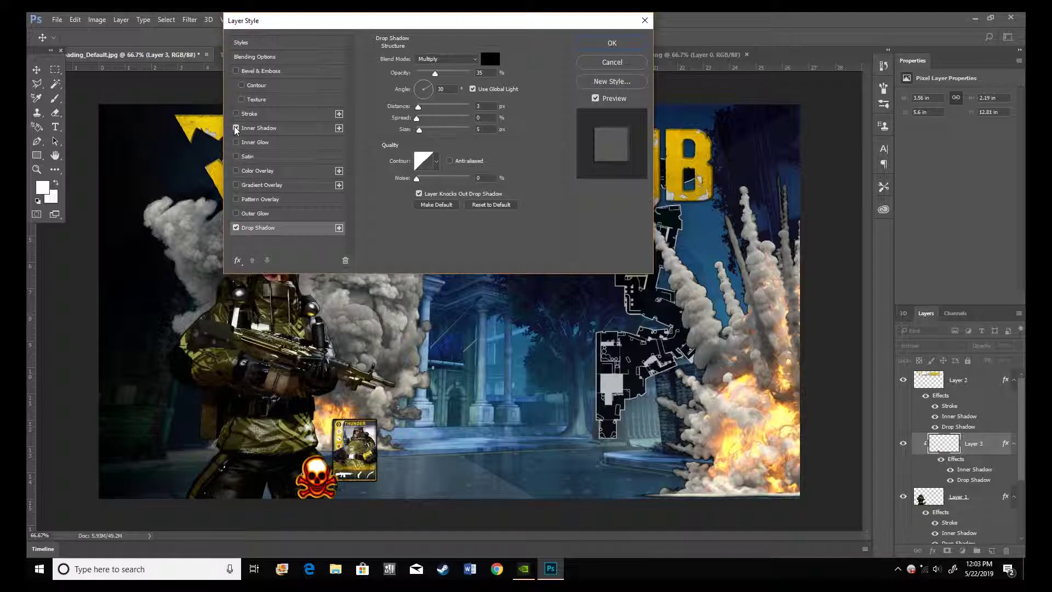
{"action": "left_click", "coordinate": [237, 115]}
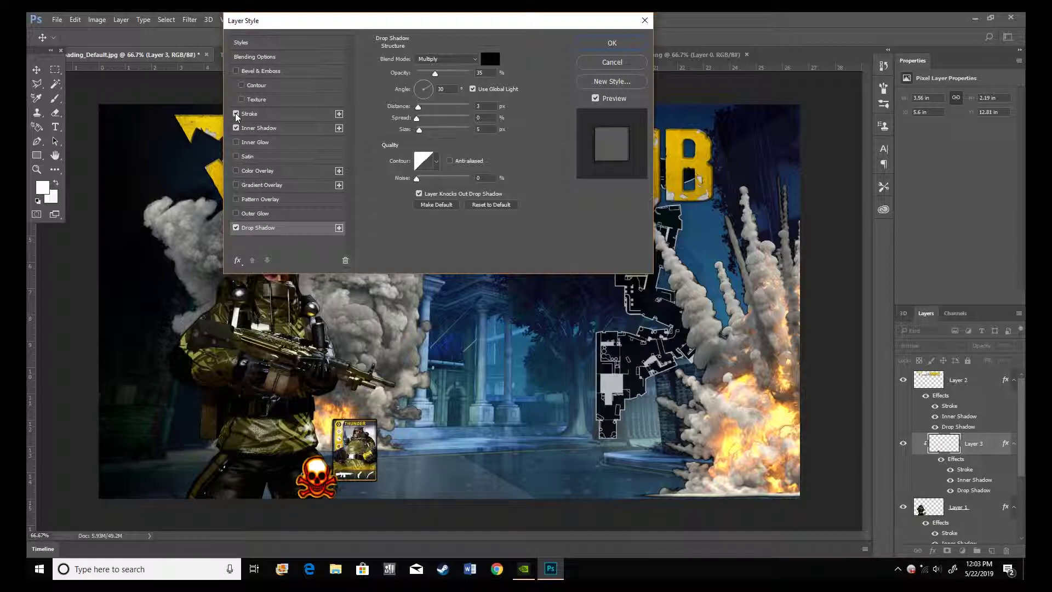
{"action": "left_click", "coordinate": [237, 115]}
{"action": "left_click", "coordinate": [236, 115]}
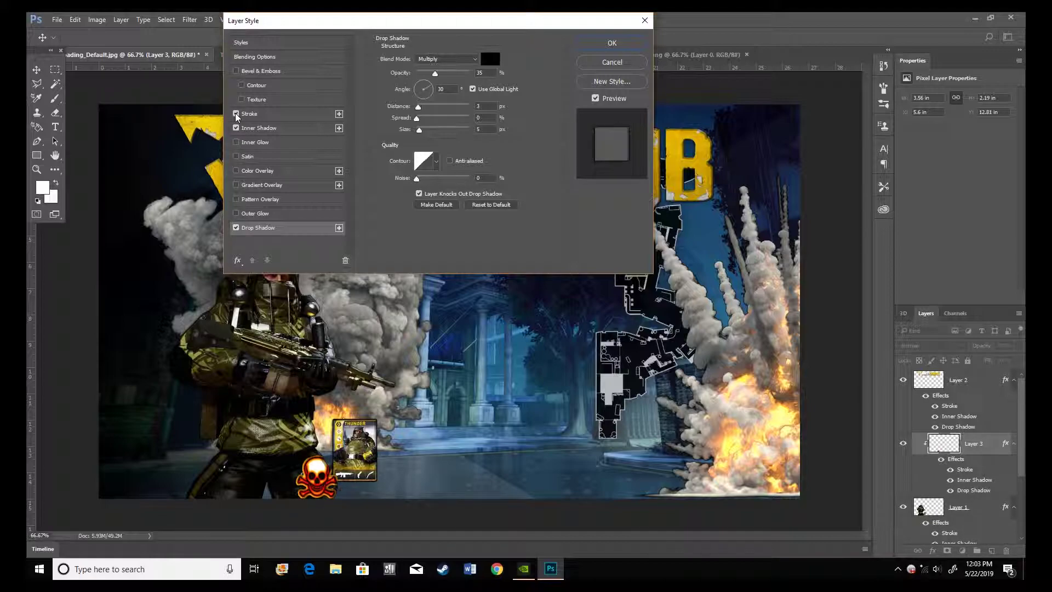
{"action": "left_click", "coordinate": [238, 71]}
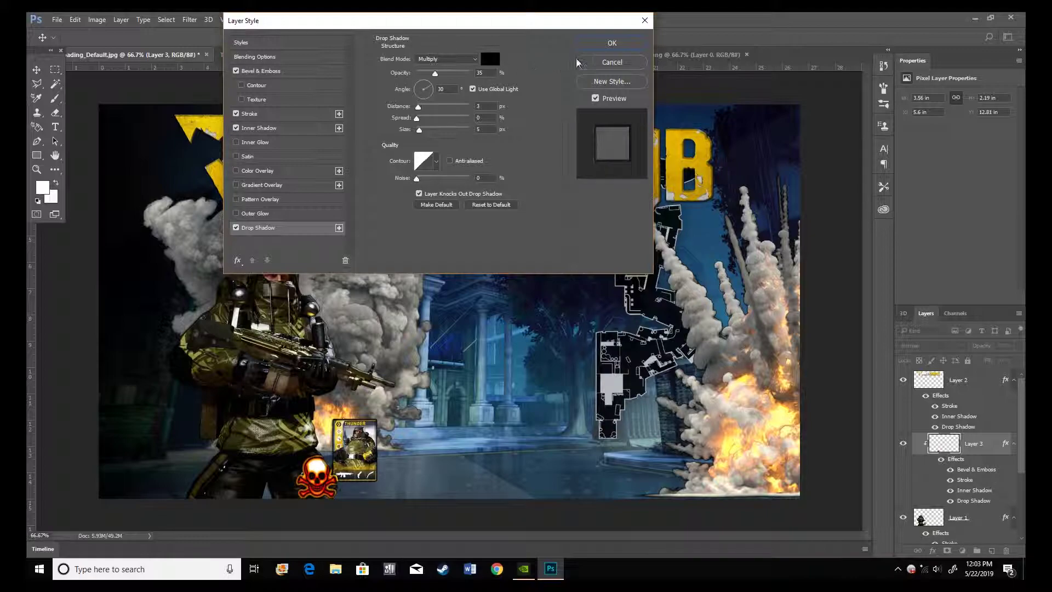
{"action": "left_click", "coordinate": [612, 42]}
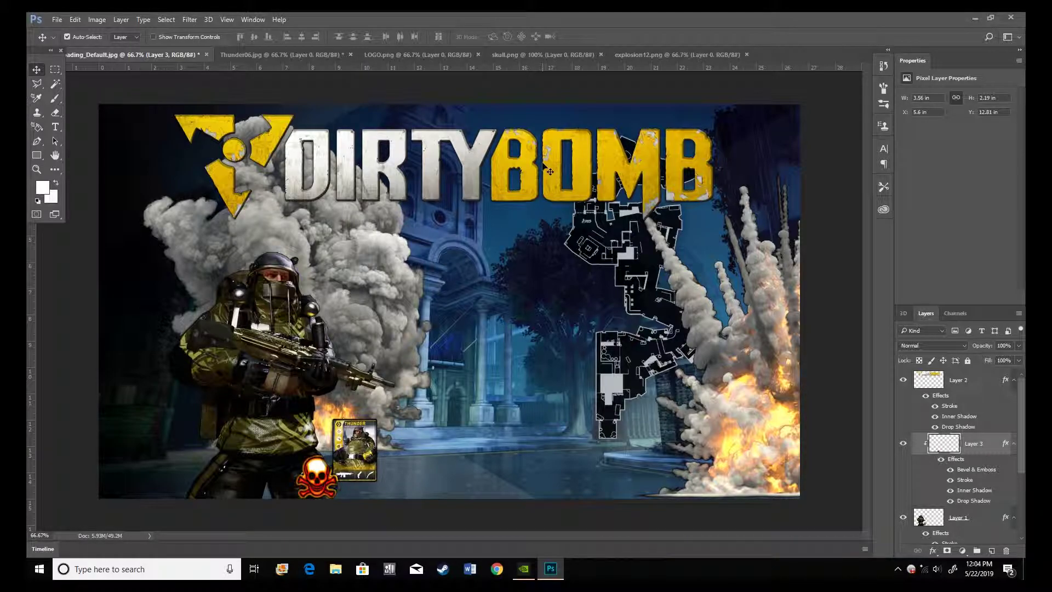
- Open EV.jpg from the Dirty Bomb pic > Items folder as a new document
{"action": "key", "text": "ctrl+o"}
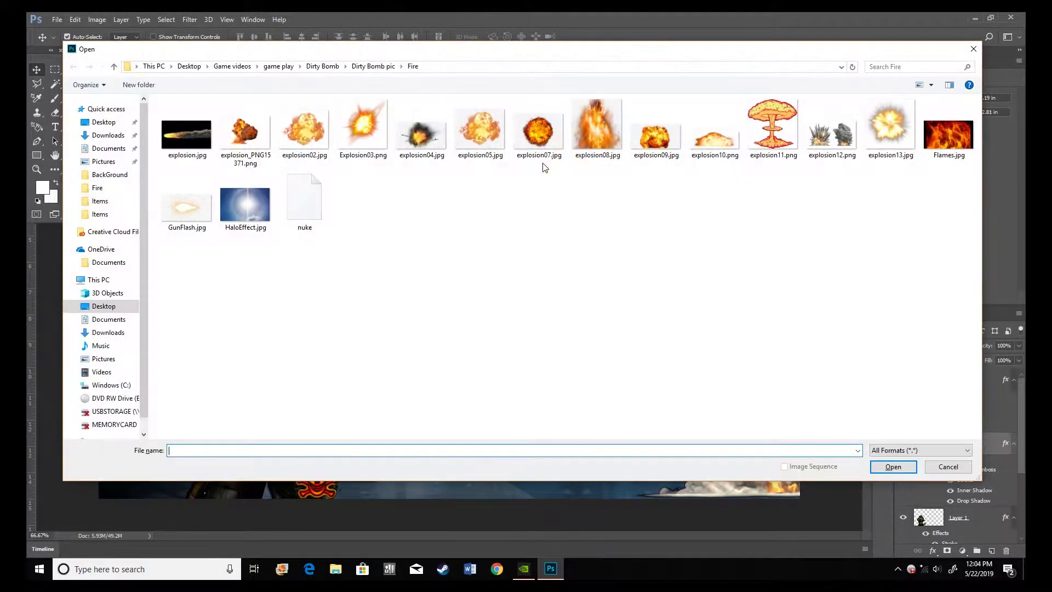
{"action": "left_click", "coordinate": [113, 65]}
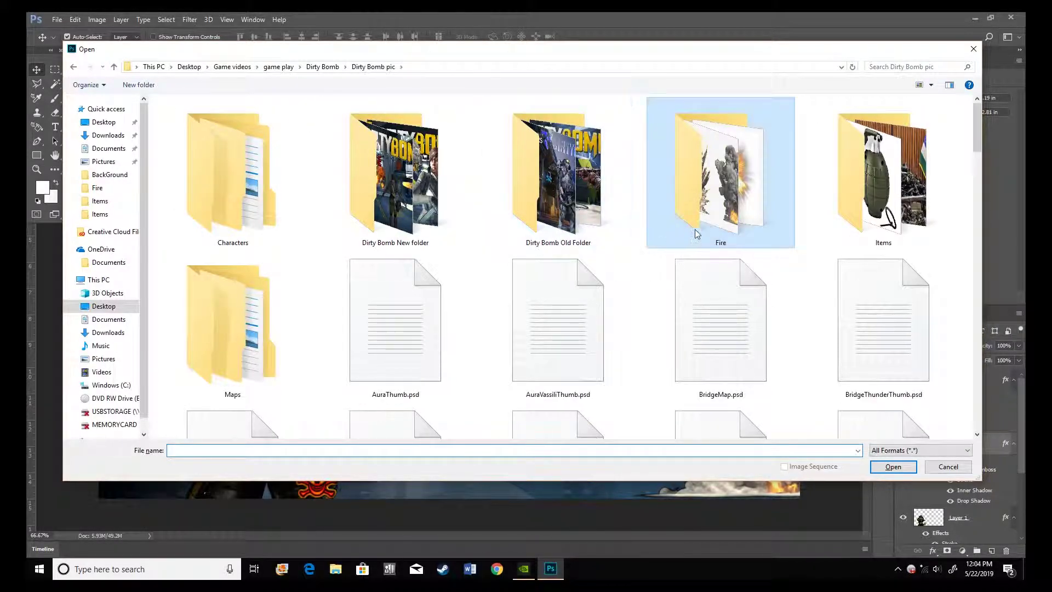
{"action": "double_click", "coordinate": [875, 205]}
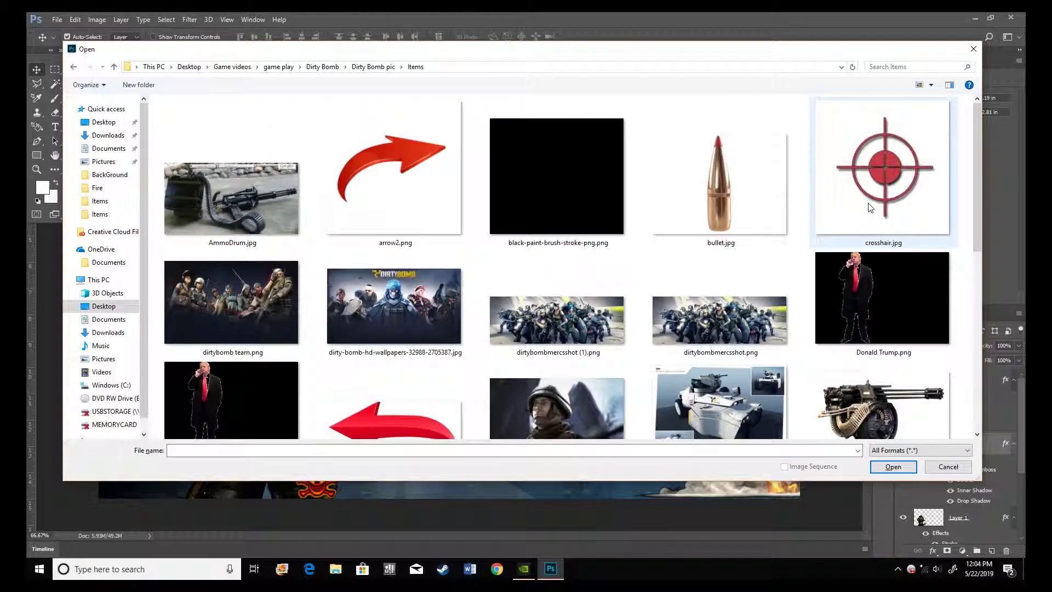
{"action": "scroll", "coordinate": [725, 331], "scroll_direction": "down", "scroll_amount": 1}
{"action": "left_click", "coordinate": [746, 360]}
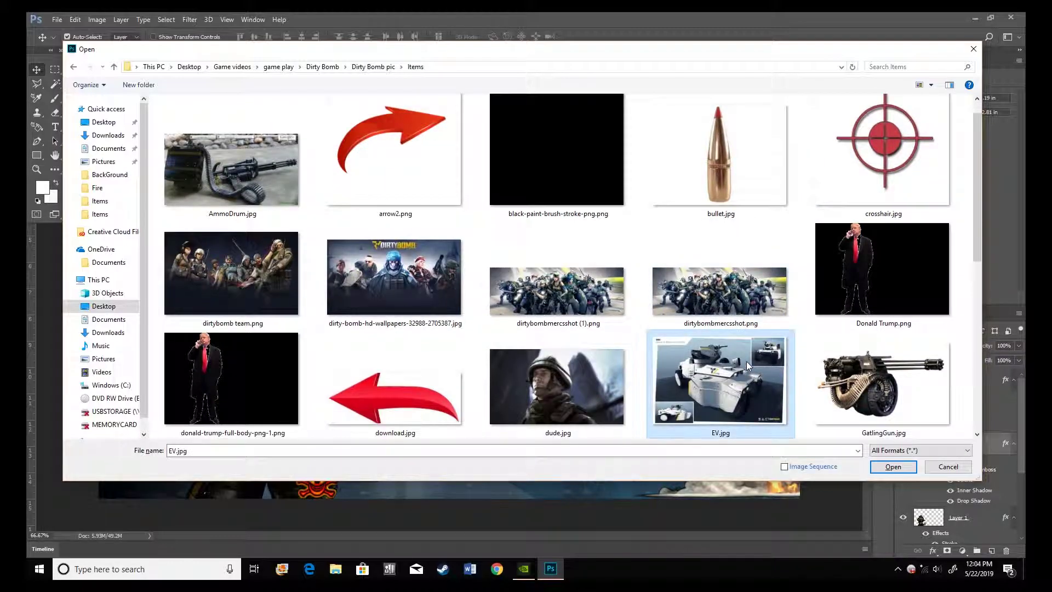
{"action": "left_click", "coordinate": [893, 466]}
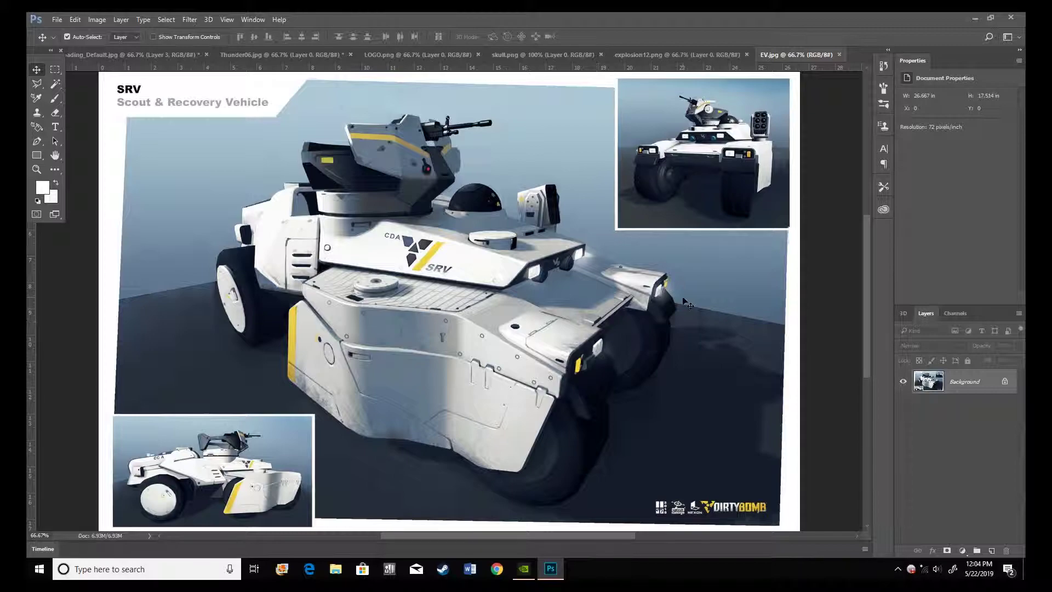
- Draw a rectangular marquee around the top-right inset view of the SRV vehicle
{"action": "left_click", "coordinate": [55, 69]}
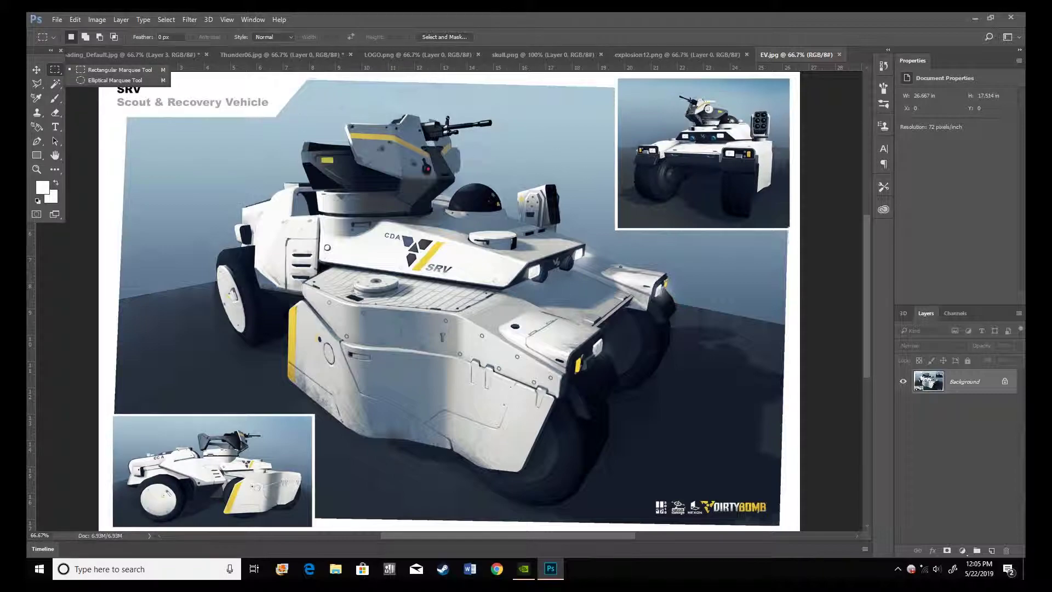
{"action": "left_click", "coordinate": [617, 78]}
{"action": "left_click_drag", "start_coordinate": [617, 78], "coordinate": [793, 229]}
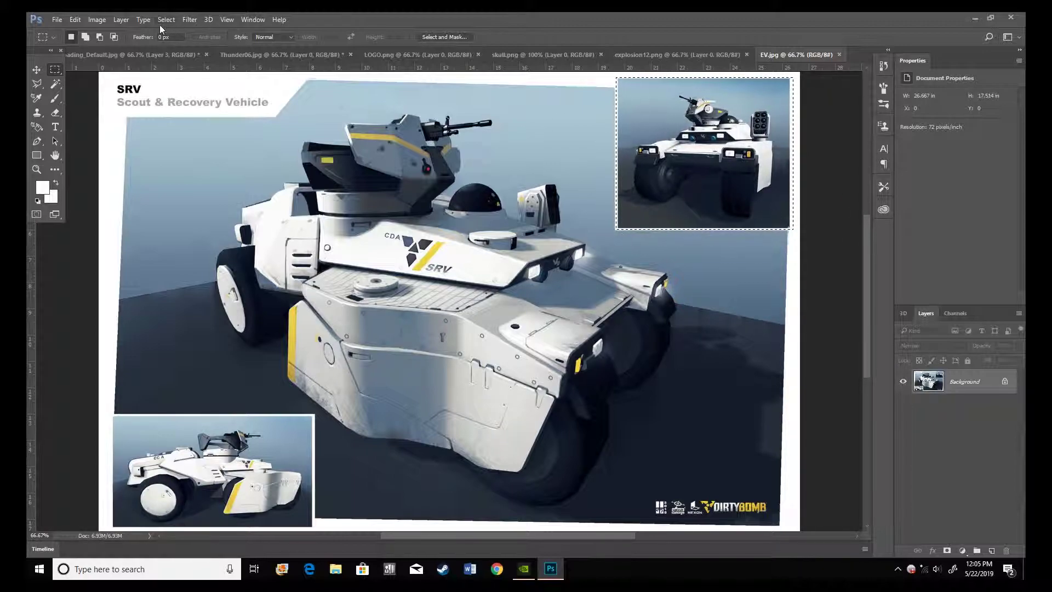
- Invert the selection, unlock the Background as Layer 0, and delete everything outside the inset
{"action": "left_click", "coordinate": [121, 19]}
{"action": "left_click", "coordinate": [126, 22]}
{"action": "left_click", "coordinate": [143, 20]}
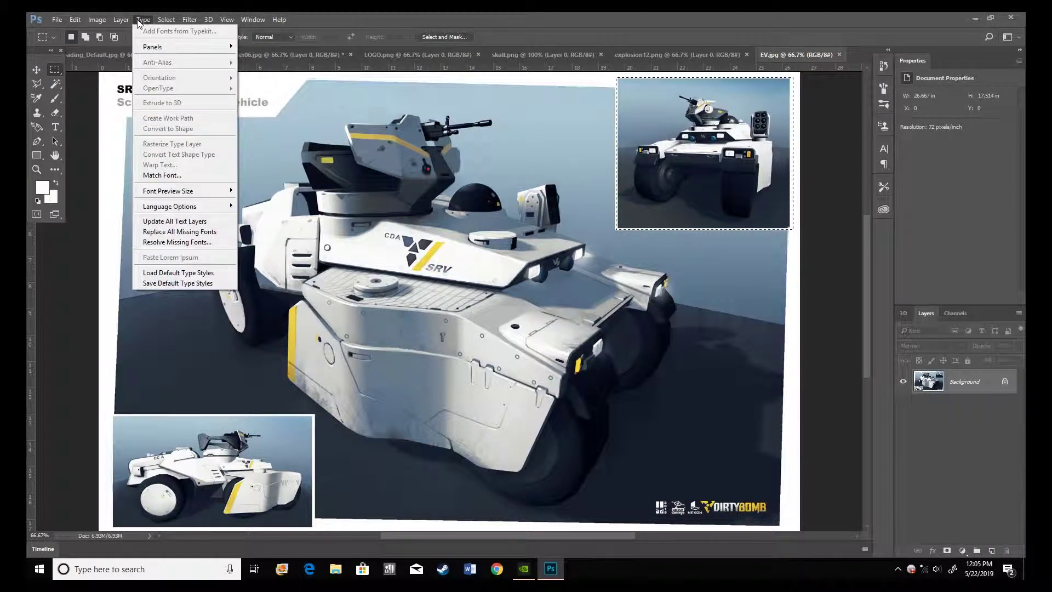
{"action": "mouse_move", "coordinate": [95, 22]}
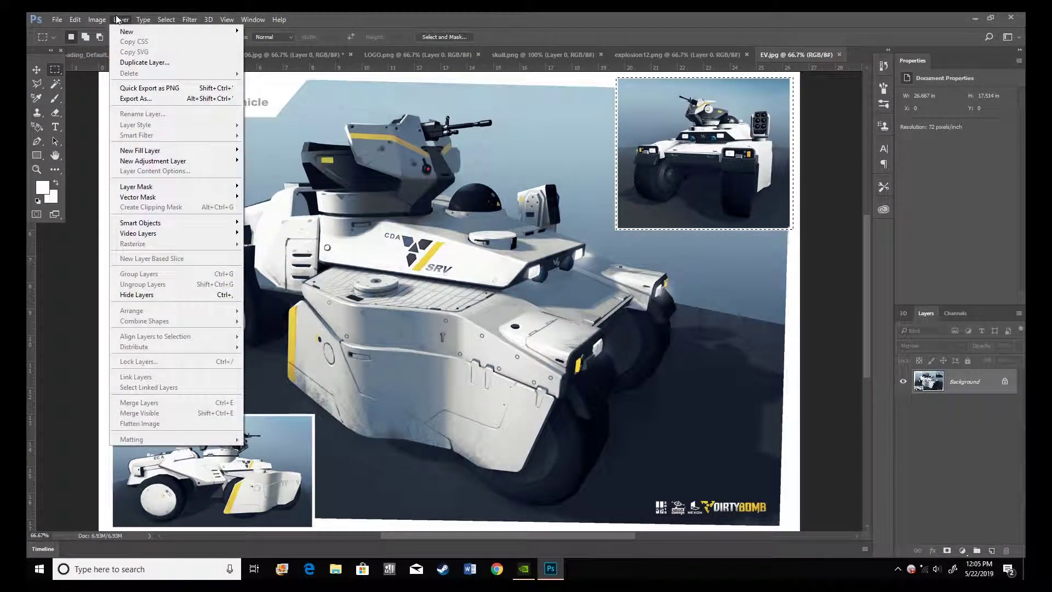
{"action": "mouse_move", "coordinate": [166, 20]}
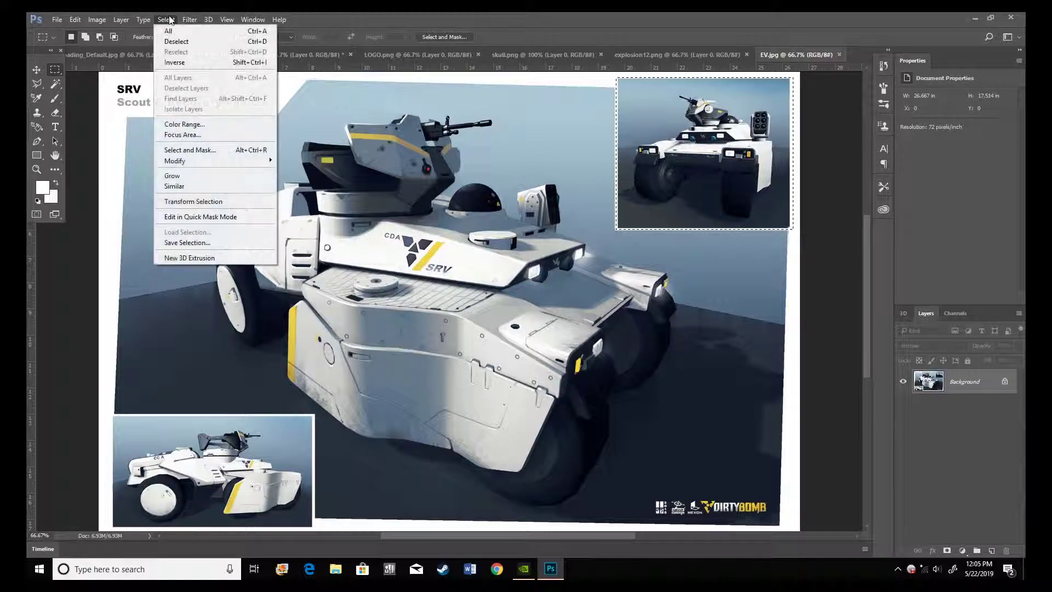
{"action": "left_click", "coordinate": [174, 62]}
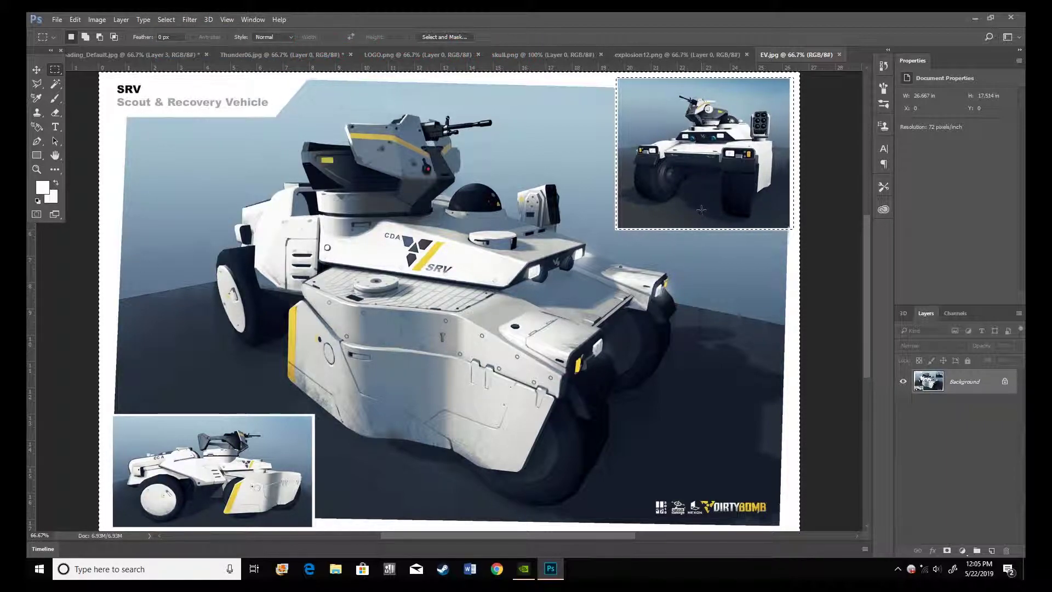
{"action": "left_click", "coordinate": [1005, 381]}
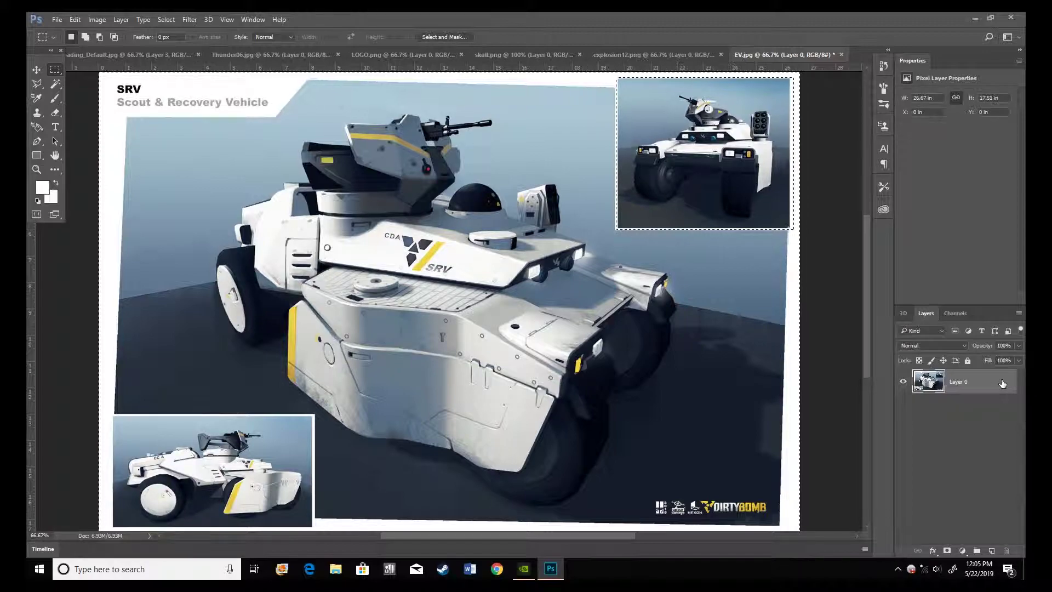
{"action": "key", "text": "Delete"}
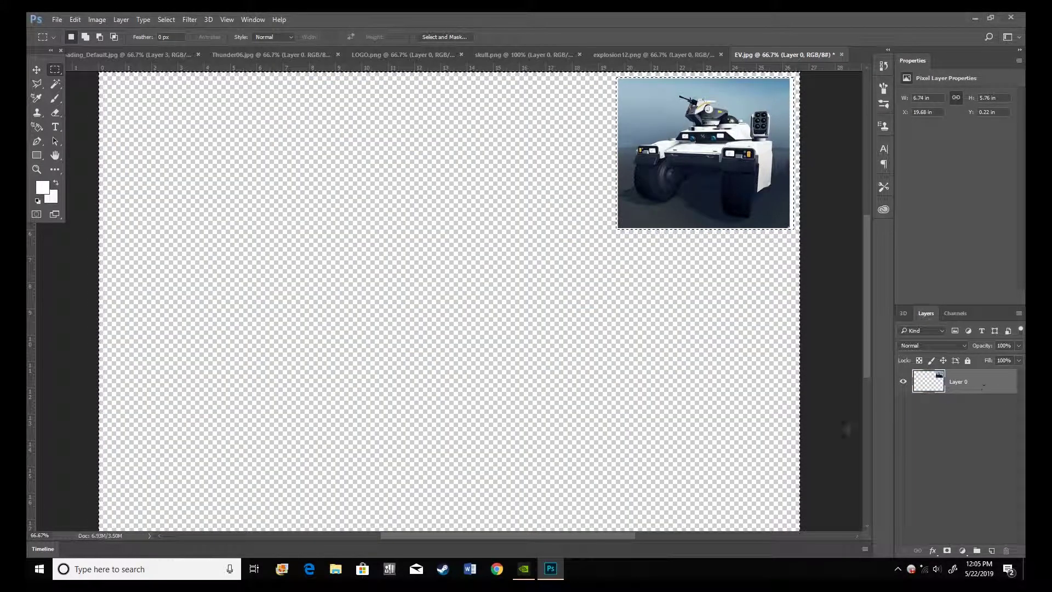
- Zoom to 200% and delete the blue sky behind the vehicle with the Magic Wand
{"action": "left_click", "coordinate": [37, 169]}
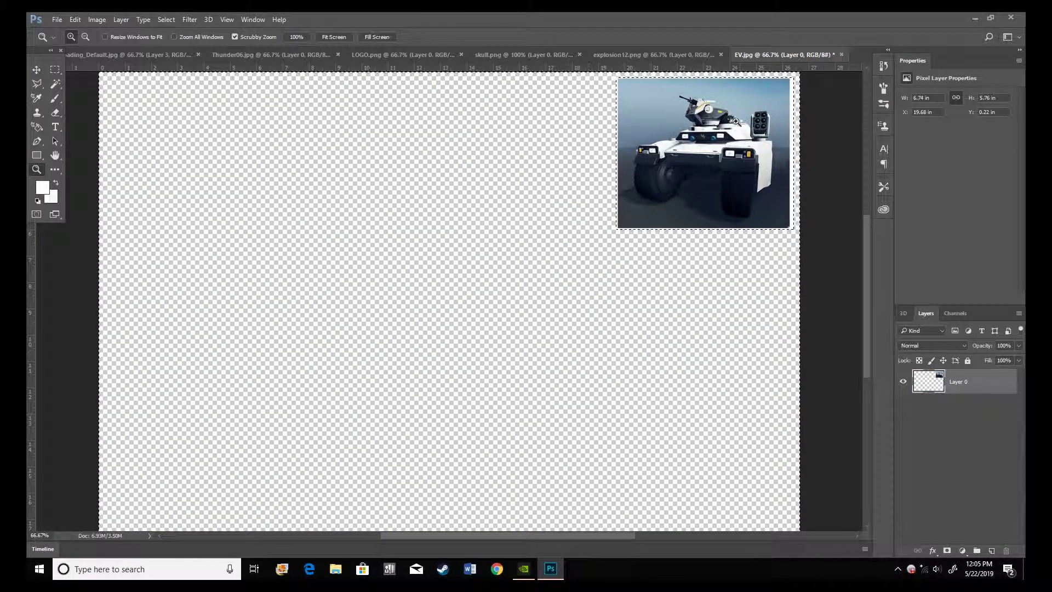
{"action": "left_click", "coordinate": [717, 138]}
{"action": "left_click", "coordinate": [716, 136]}
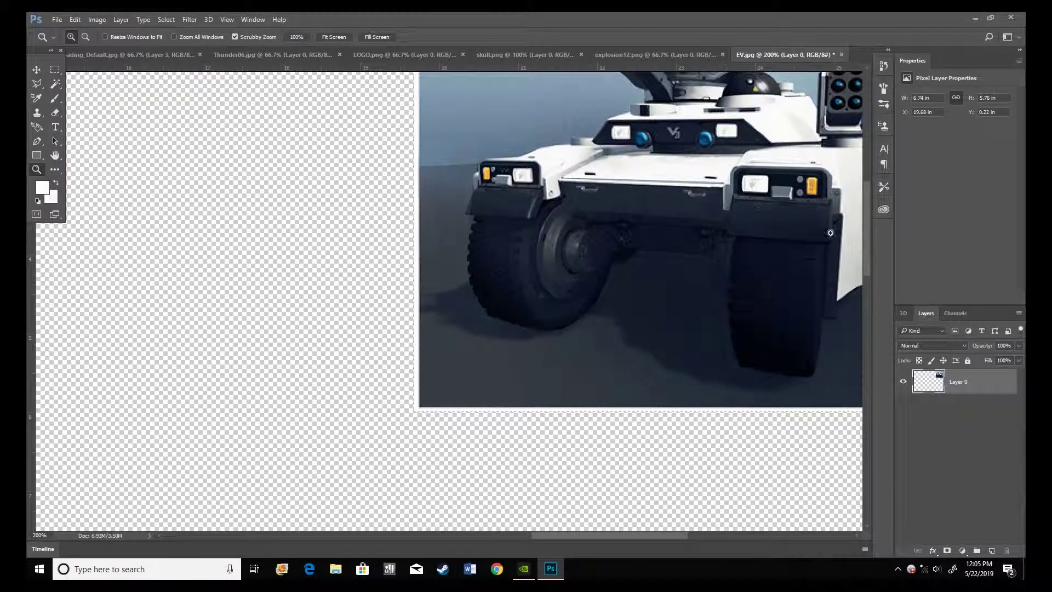
{"action": "left_click_drag", "start_coordinate": [868, 242], "coordinate": [868, 219]}
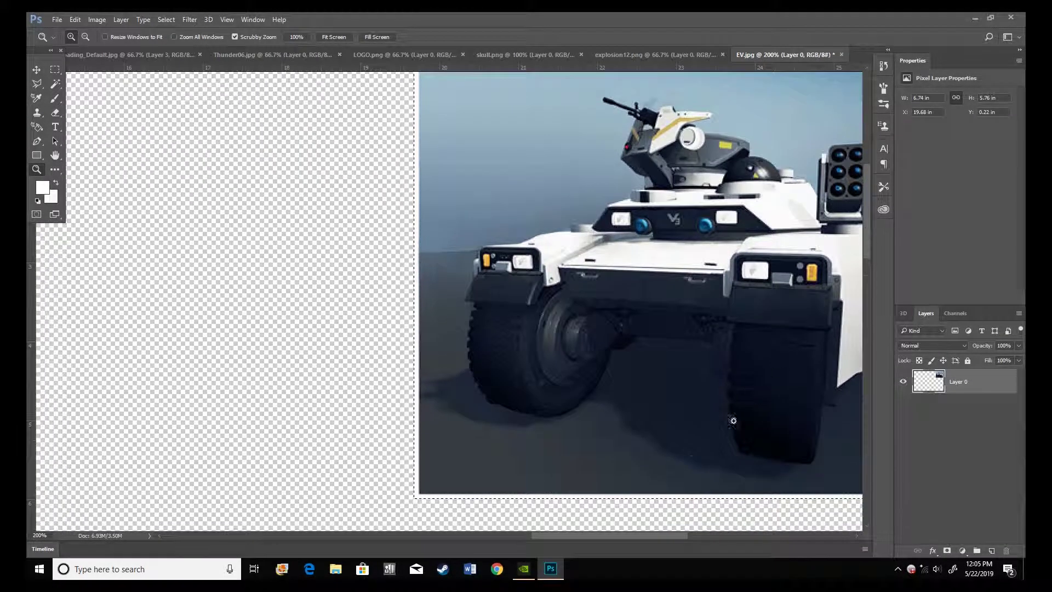
{"action": "left_click_drag", "start_coordinate": [662, 537], "coordinate": [699, 531]}
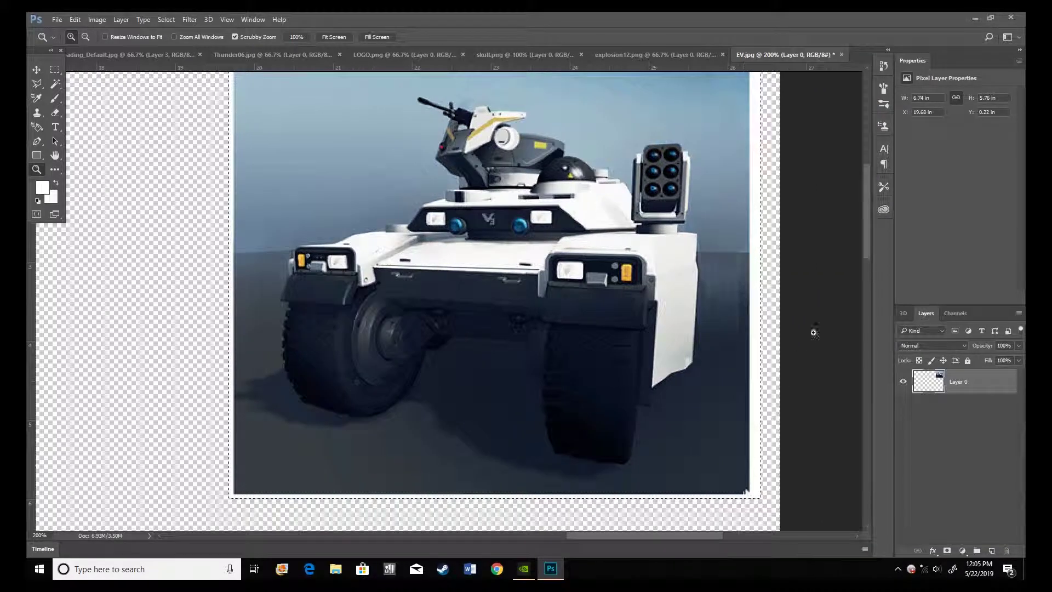
{"action": "scroll", "coordinate": [869, 222], "scroll_direction": "up", "scroll_amount": 2}
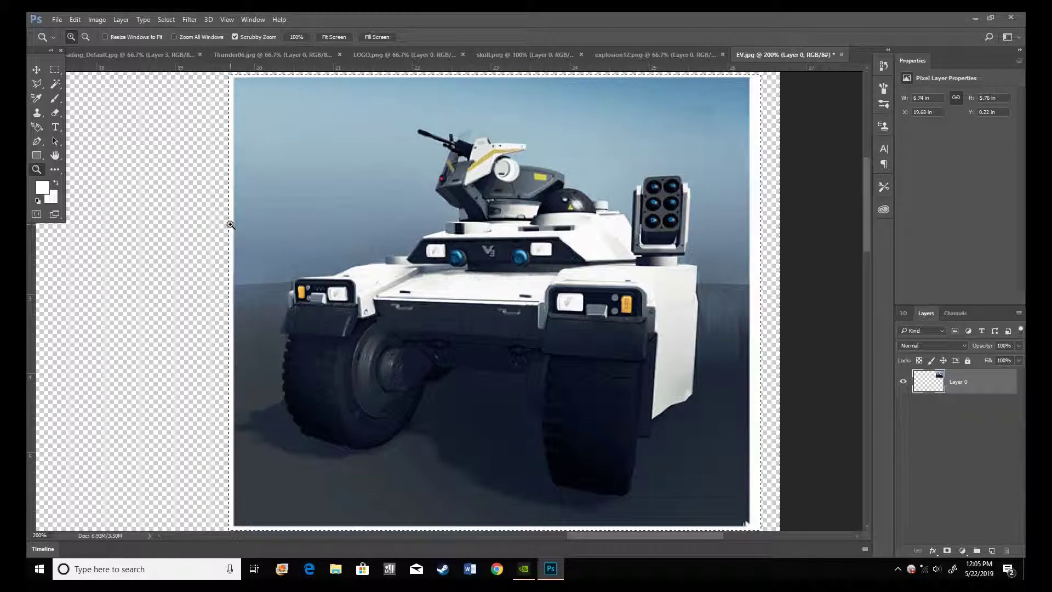
{"action": "key", "text": "w"}
{"action": "key", "text": "ctrl+d"}
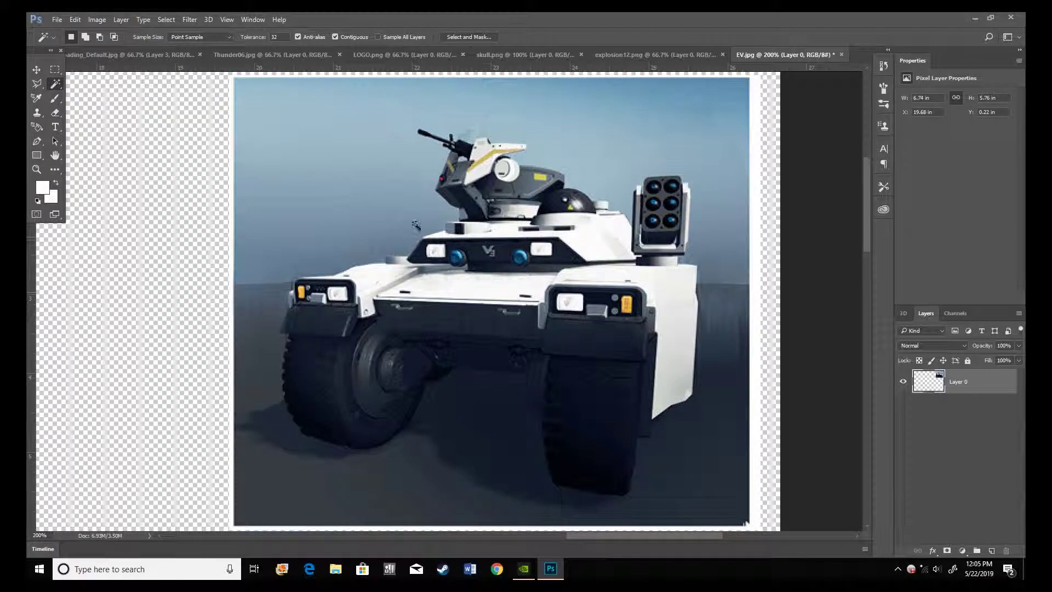
{"action": "left_click", "coordinate": [393, 195]}
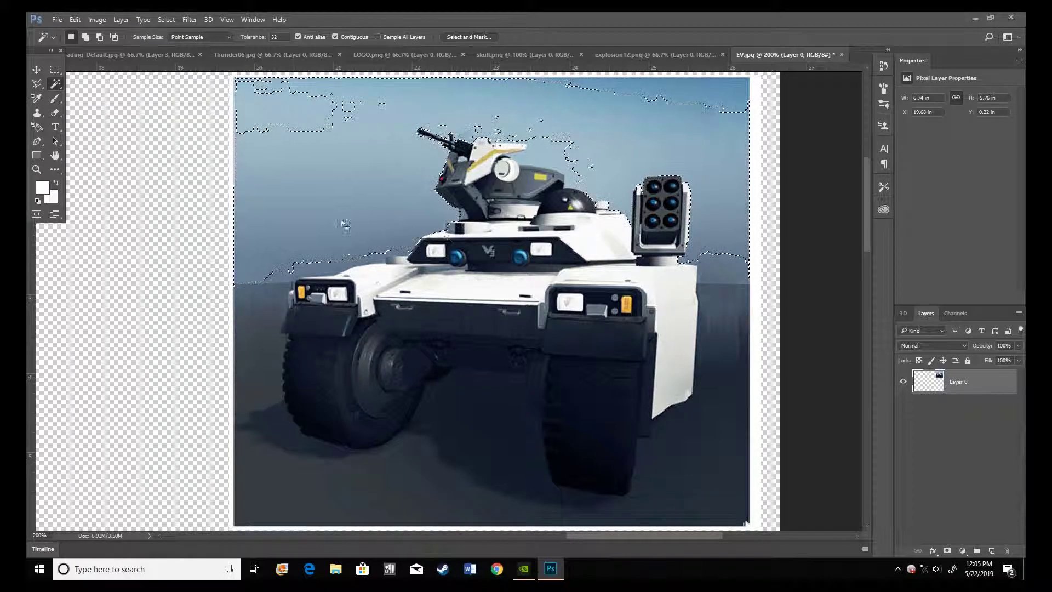
{"action": "key", "text": "ctrl+d"}
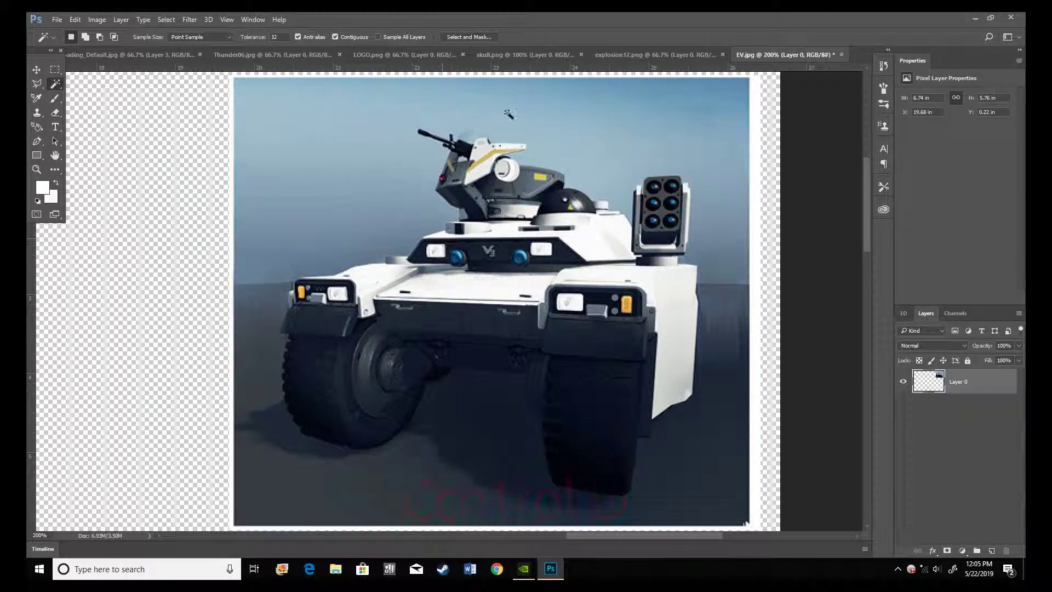
{"action": "left_click", "coordinate": [403, 160]}
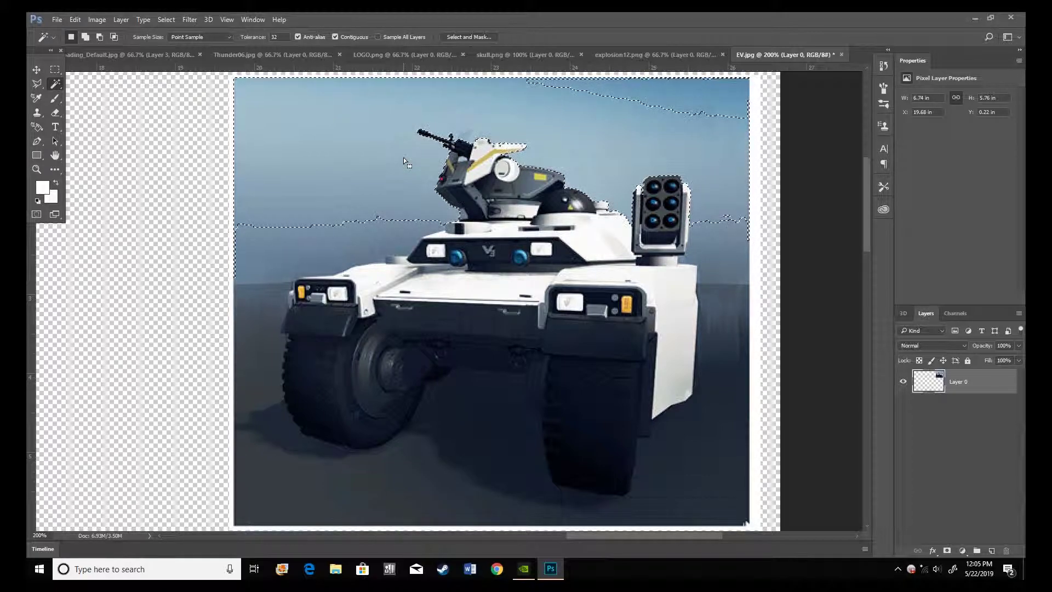
{"action": "key", "text": "Delete"}
- Magic Wand-delete the remaining sky at top right, right of the rocket pod and left
{"action": "left_click", "coordinate": [685, 99]}
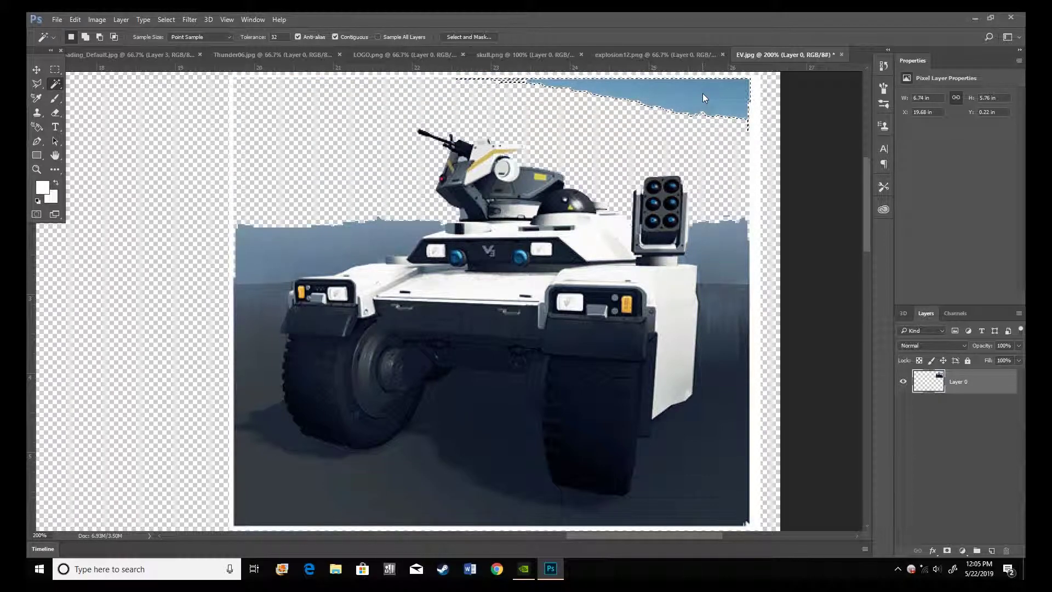
{"action": "key", "text": "Delete"}
{"action": "left_click", "coordinate": [729, 235]}
{"action": "key", "text": "Delete"}
{"action": "left_click", "coordinate": [735, 301]}
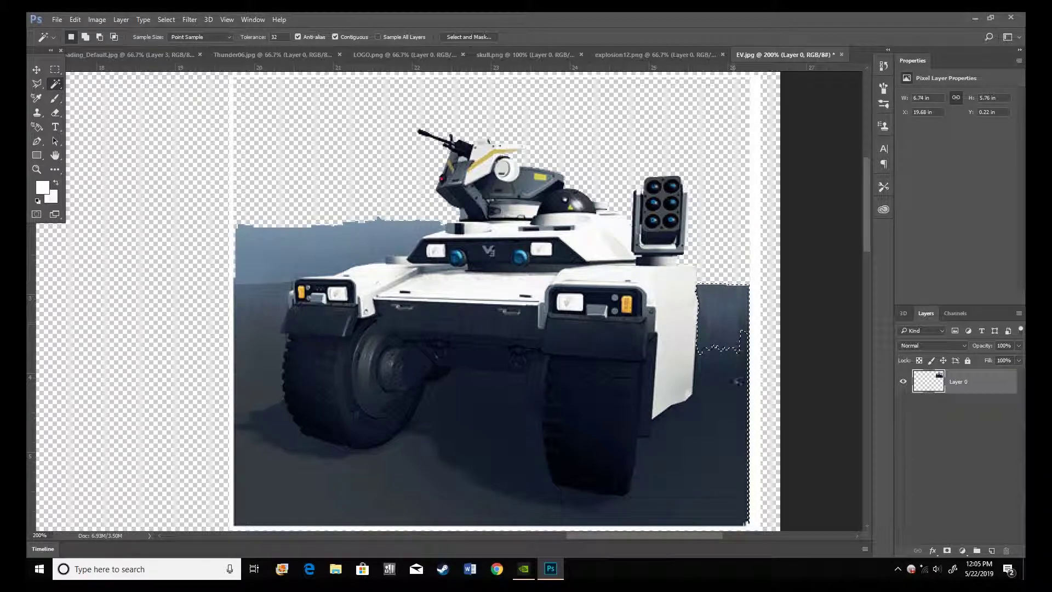
{"action": "key", "text": "Delete"}
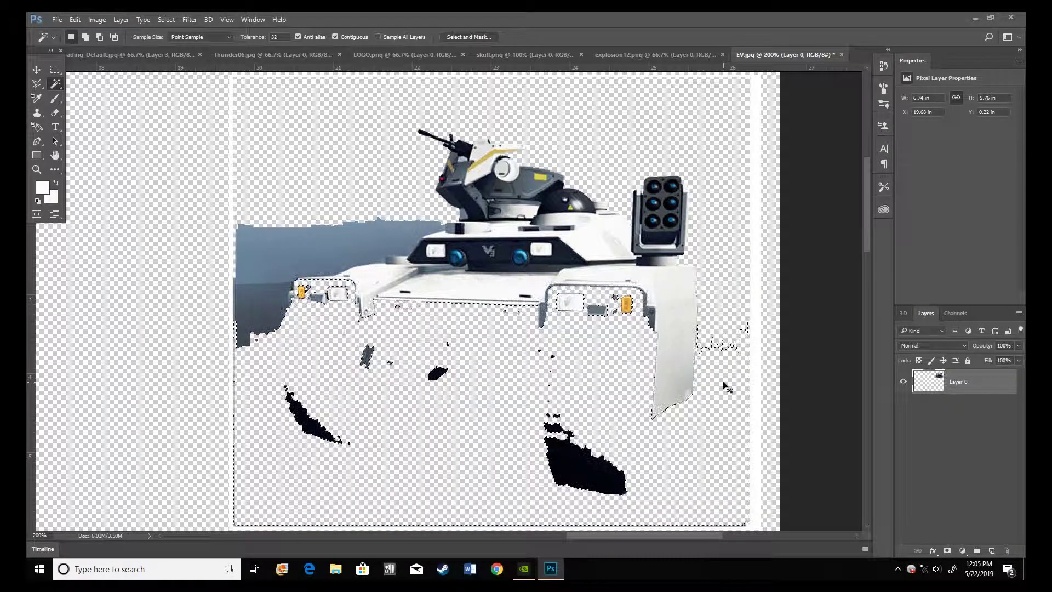
{"action": "key", "text": "ctrl+z"}
{"action": "left_click", "coordinate": [347, 252]}
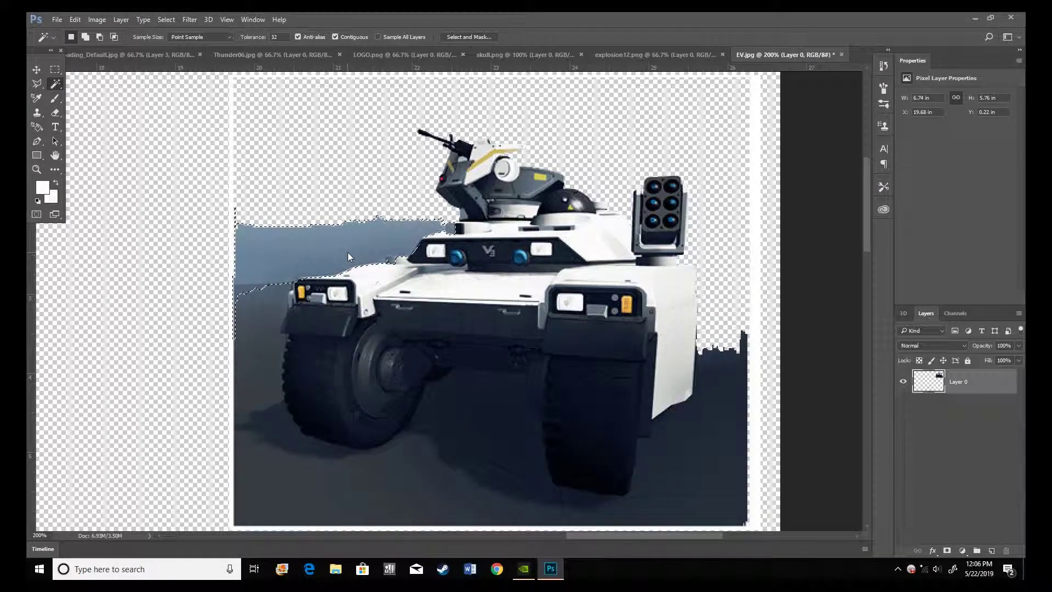
{"action": "key", "text": "Delete"}
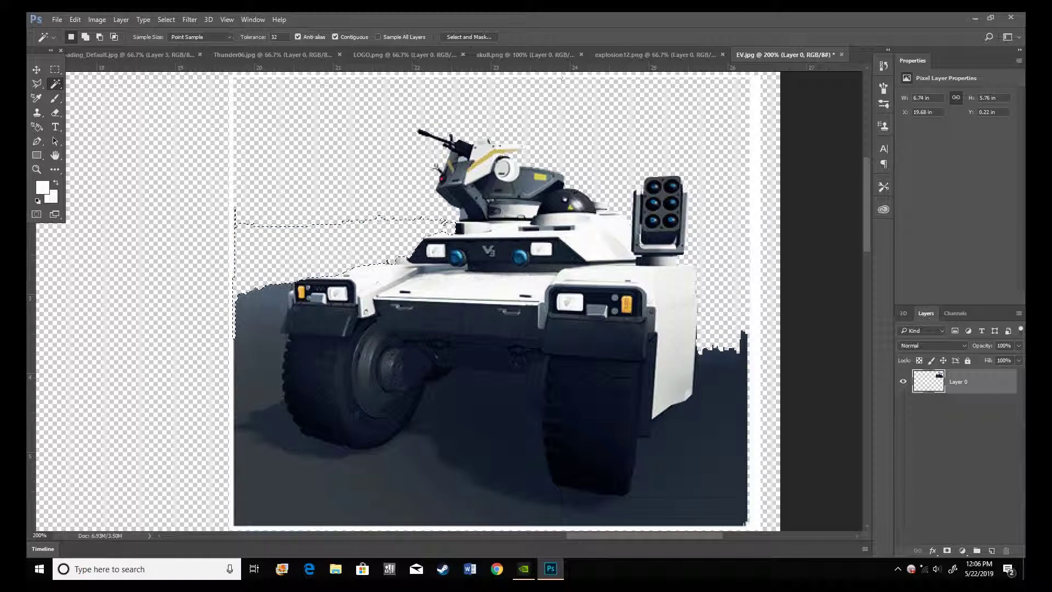
- Erase the dark ground below and left of the vehicle's wheels with the Eraser
{"action": "left_click", "coordinate": [758, 147]}
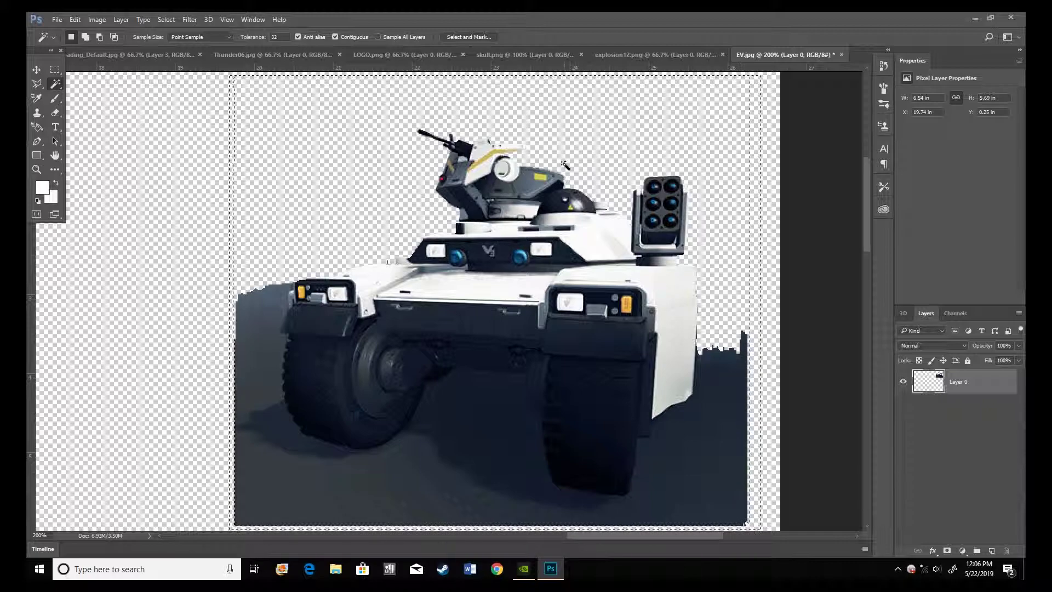
{"action": "left_click", "coordinate": [472, 448]}
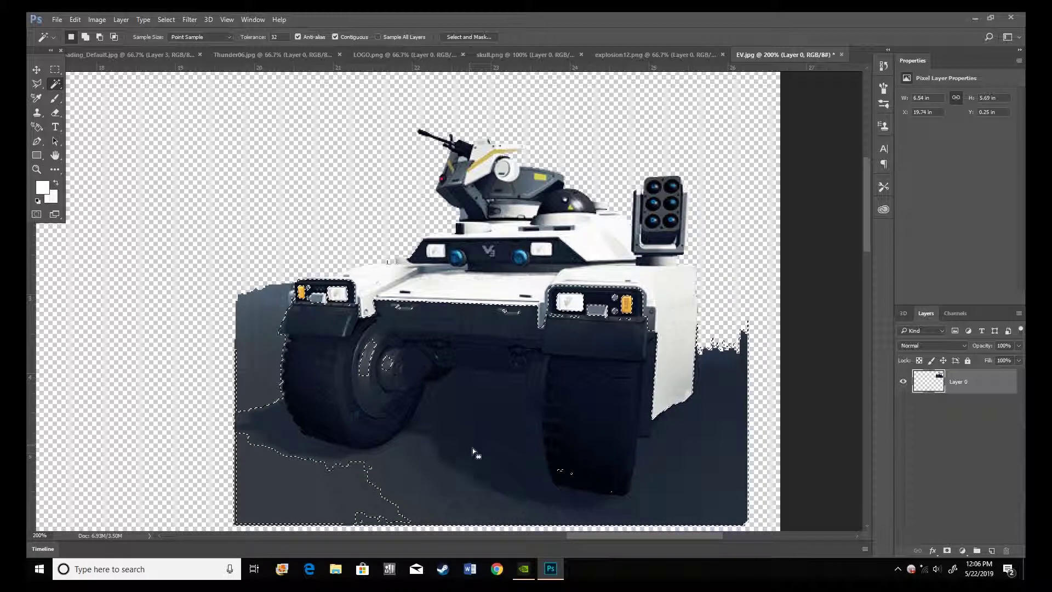
{"action": "left_click", "coordinate": [295, 508]}
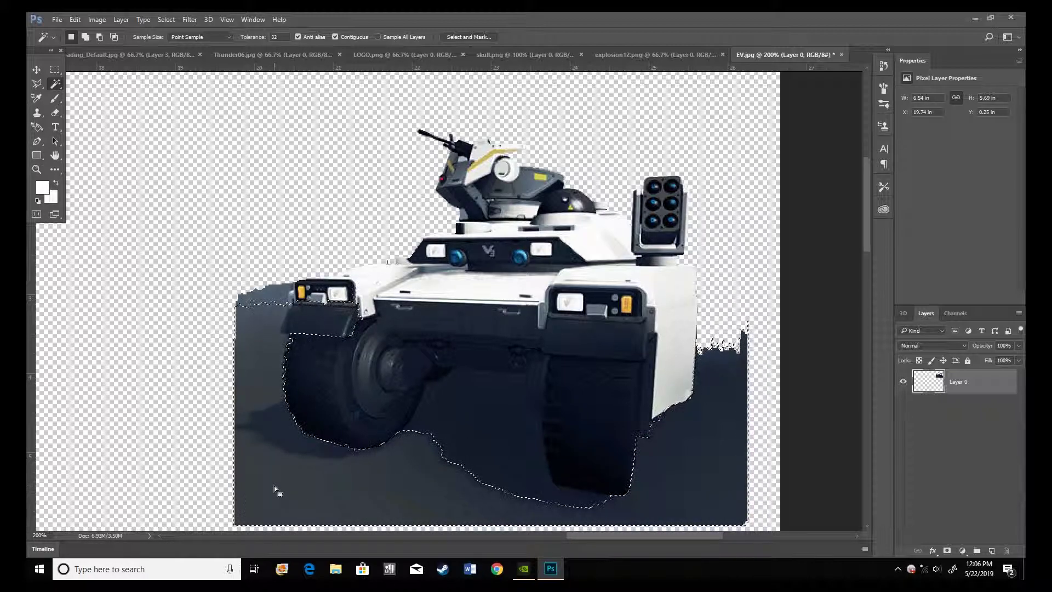
{"action": "key", "text": "e"}
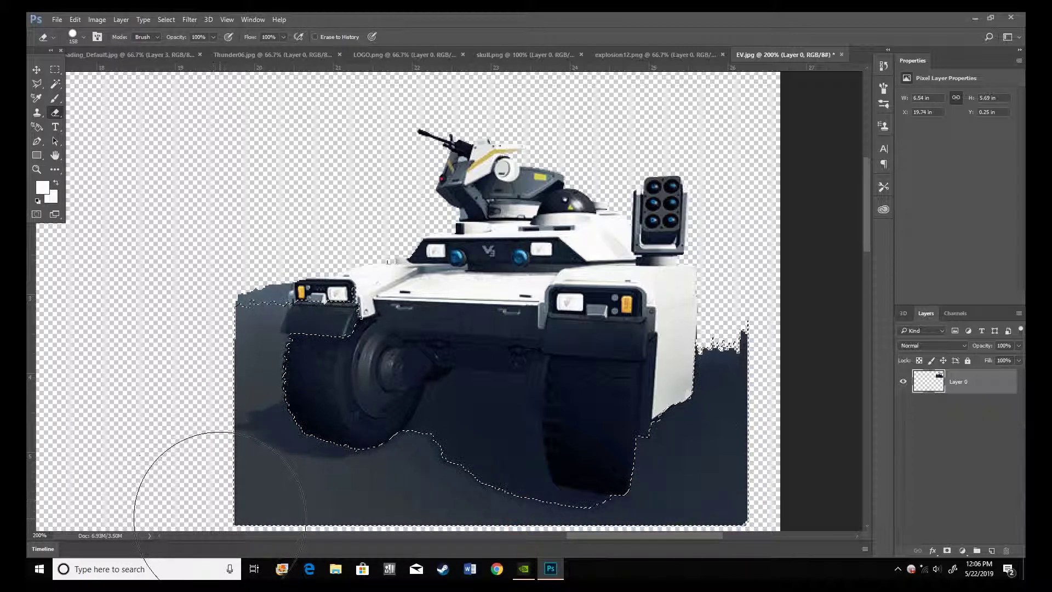
{"action": "mouse_move", "coordinate": [211, 501]}
{"action": "left_mouse_down"}
{"action": "mouse_move", "coordinate": [254, 504]}
{"action": "mouse_move", "coordinate": [381, 501]}
{"action": "mouse_move", "coordinate": [508, 532]}
{"action": "mouse_move", "coordinate": [609, 535]}
{"action": "mouse_move", "coordinate": [659, 522]}
{"action": "mouse_move", "coordinate": [724, 394]}
{"action": "left_mouse_up"}
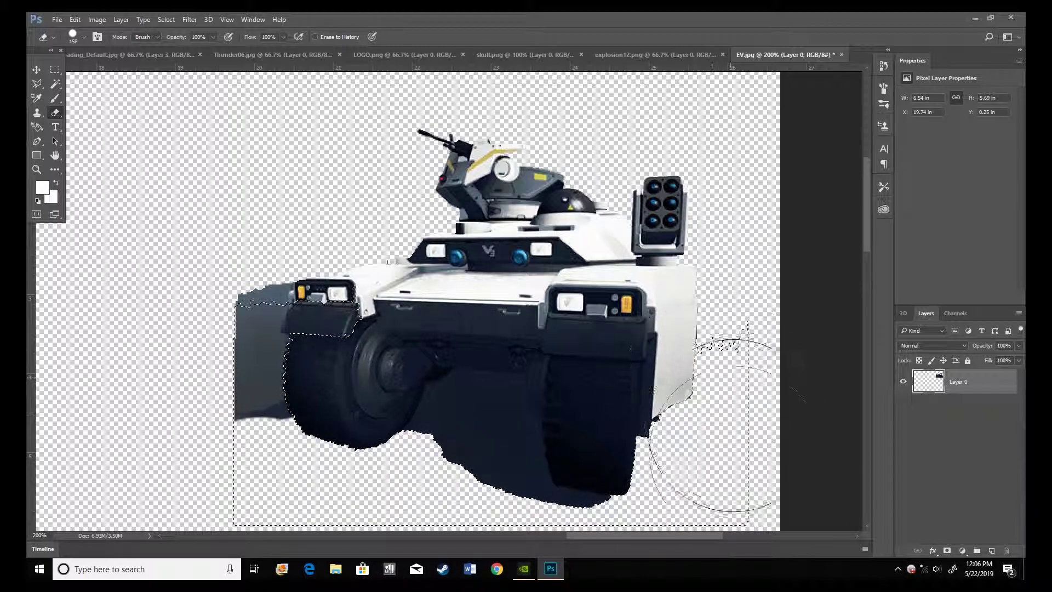
{"action": "mouse_move", "coordinate": [267, 496]}
{"action": "left_mouse_down"}
{"action": "mouse_move", "coordinate": [261, 420]}
{"action": "mouse_move", "coordinate": [230, 438]}
{"action": "left_mouse_up"}
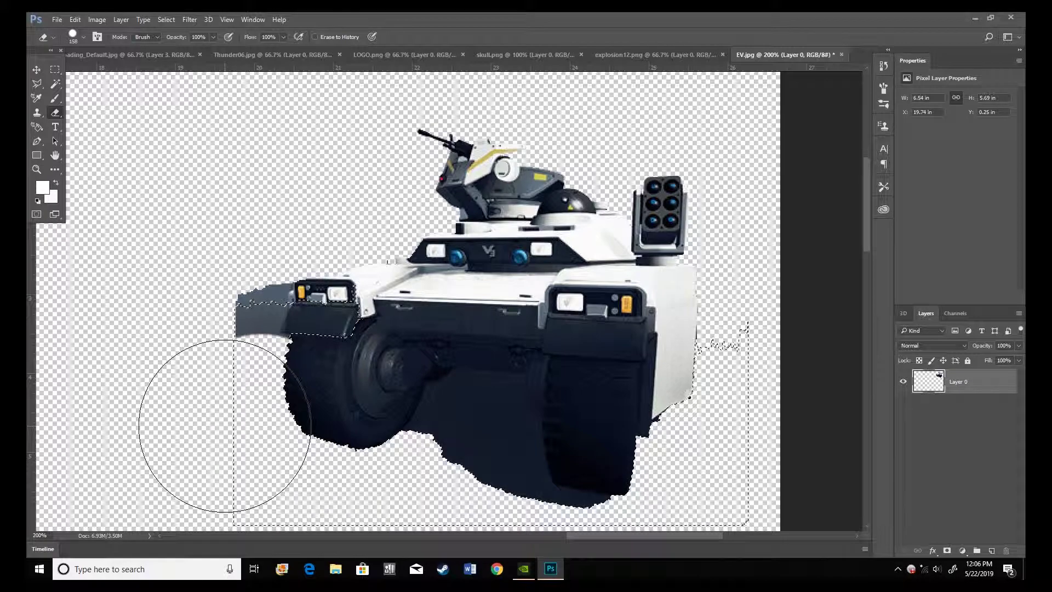
- Erase the leftover grey stub left of the vehicle and set the eraser size to 55 px
{"action": "key", "text": "w"}
{"action": "key", "text": "ctrl+d"}
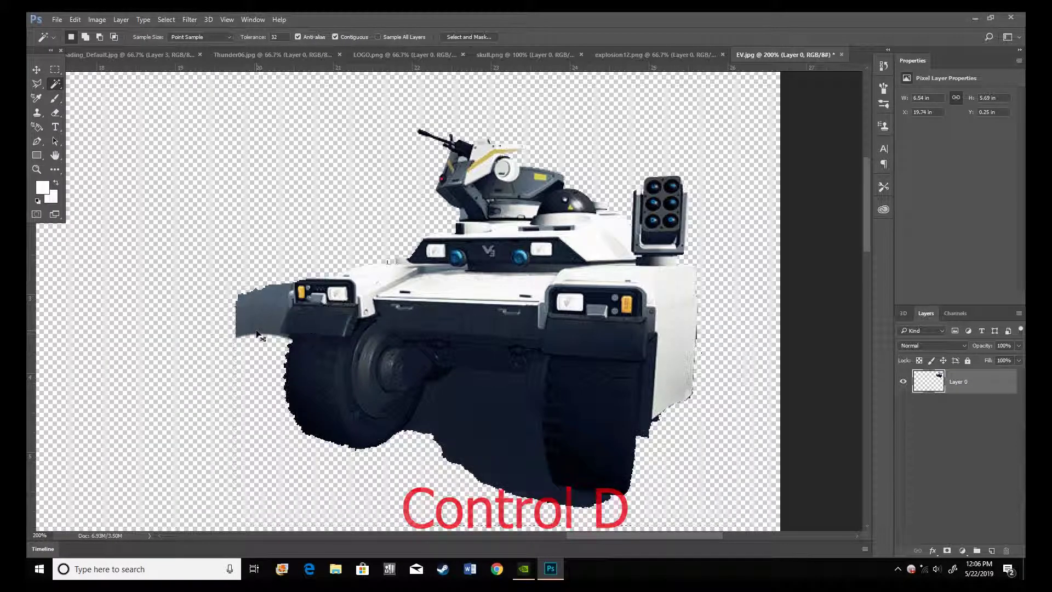
{"action": "key", "text": "e"}
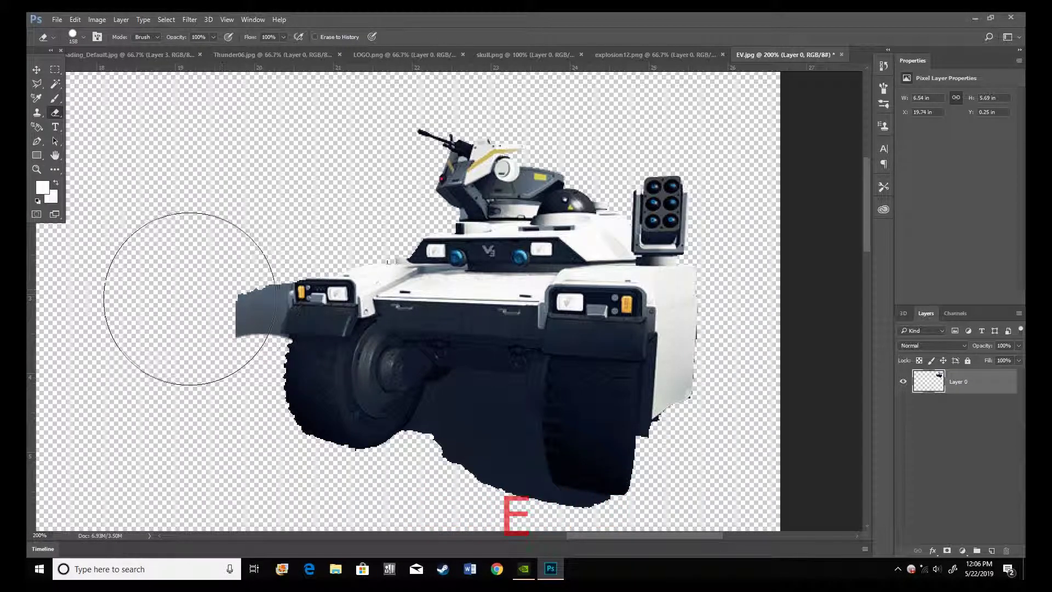
{"action": "left_click_drag", "start_coordinate": [192, 298], "coordinate": [183, 306]}
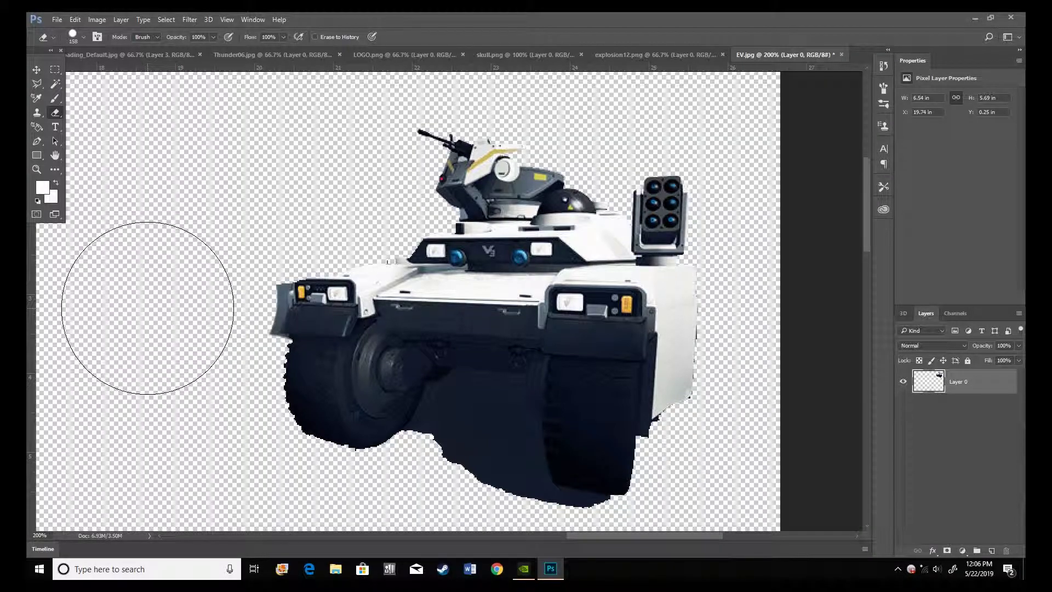
{"action": "left_click", "coordinate": [77, 36]}
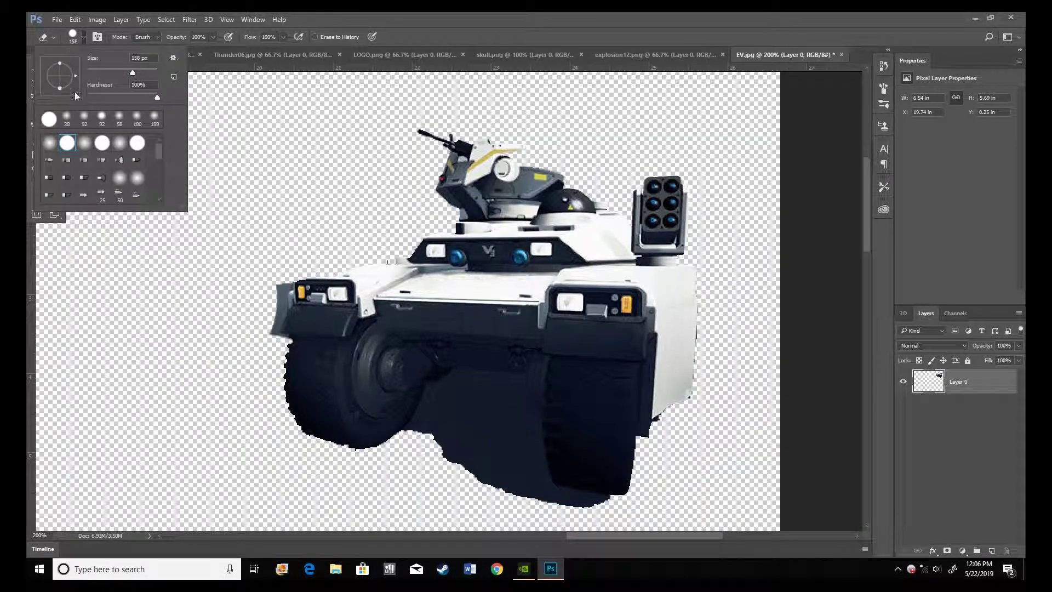
{"action": "left_click", "coordinate": [106, 72]}
{"action": "left_click", "coordinate": [146, 251]}
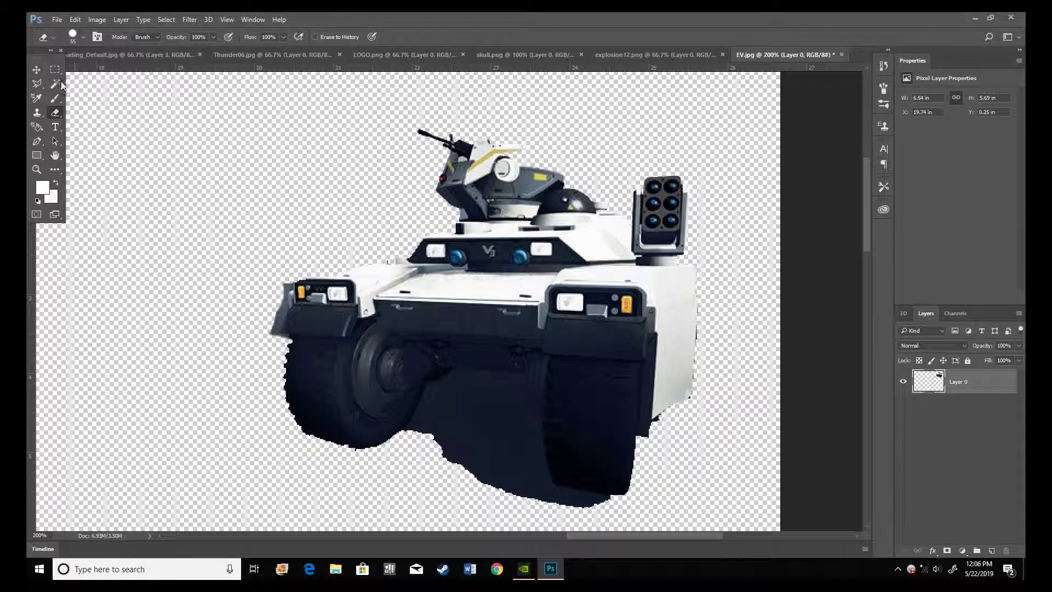
- Outline the dark shadow under the tracks with the Polygonal Lasso and delete it
{"action": "key", "text": "l"}
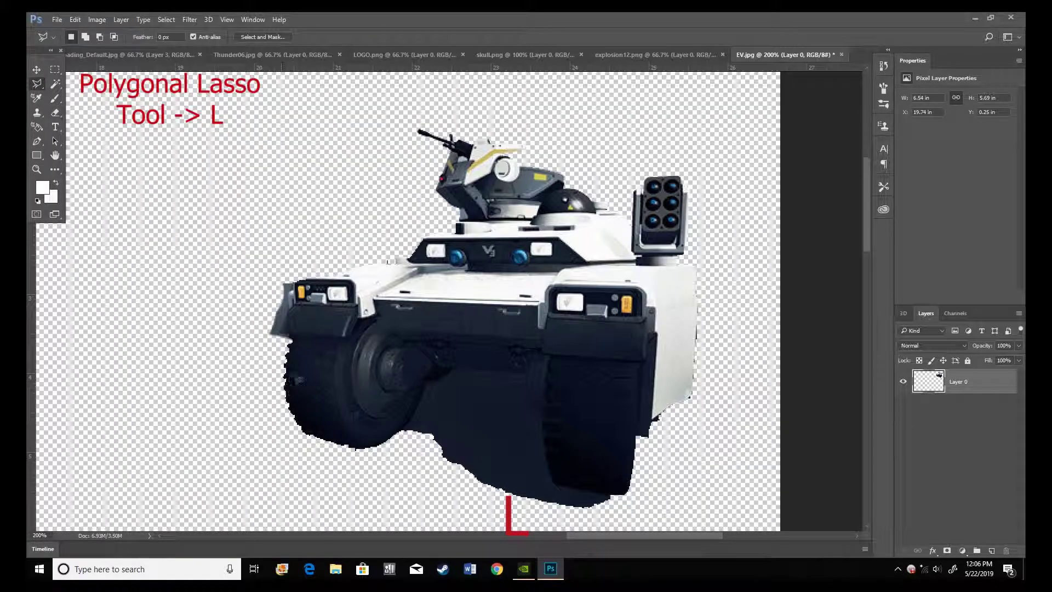
{"action": "left_click", "coordinate": [282, 331]}
{"action": "left_click", "coordinate": [284, 275]}
{"action": "left_click", "coordinate": [263, 276]}
{"action": "left_click", "coordinate": [244, 313]}
{"action": "left_click", "coordinate": [250, 352]}
{"action": "left_click", "coordinate": [289, 343]}
{"action": "left_click", "coordinate": [406, 434]}
{"action": "mouse_move", "coordinate": [445, 380]}
{"action": "left_mouse_down"}
{"action": "mouse_move", "coordinate": [528, 378]}
{"action": "mouse_move", "coordinate": [537, 421]}
{"action": "mouse_move", "coordinate": [520, 433]}
{"action": "mouse_move", "coordinate": [548, 426]}
{"action": "mouse_move", "coordinate": [542, 418]}
{"action": "mouse_move", "coordinate": [550, 487]}
{"action": "mouse_move", "coordinate": [612, 495]}
{"action": "mouse_move", "coordinate": [612, 513]}
{"action": "mouse_move", "coordinate": [556, 515]}
{"action": "mouse_move", "coordinate": [401, 487]}
{"action": "mouse_move", "coordinate": [398, 457]}
{"action": "mouse_move", "coordinate": [408, 429]}
{"action": "left_mouse_up"}
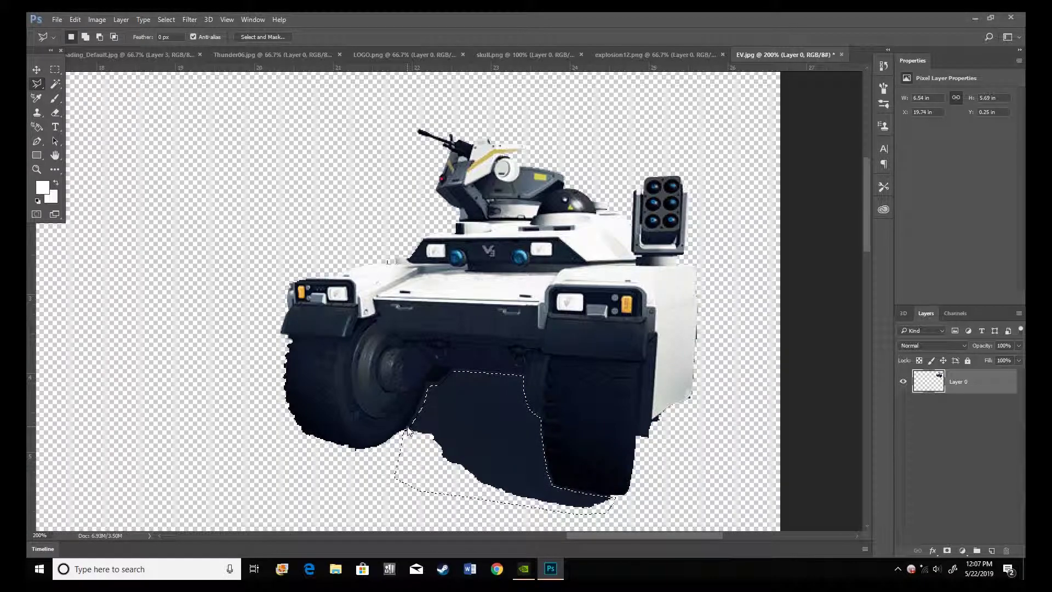
{"action": "key", "text": "Delete"}
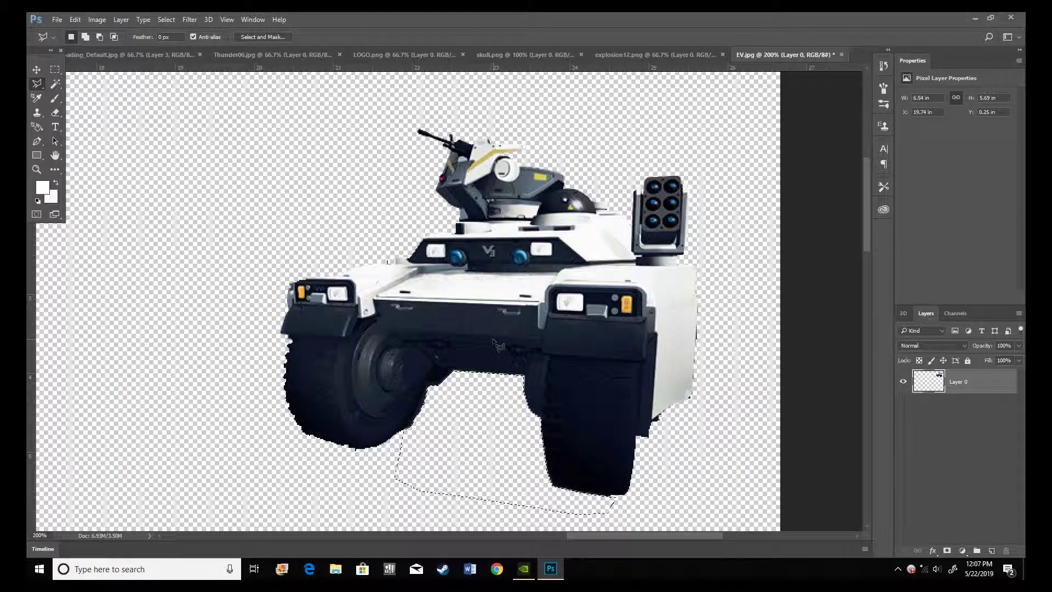
{"action": "key", "text": "ctrl+d"}
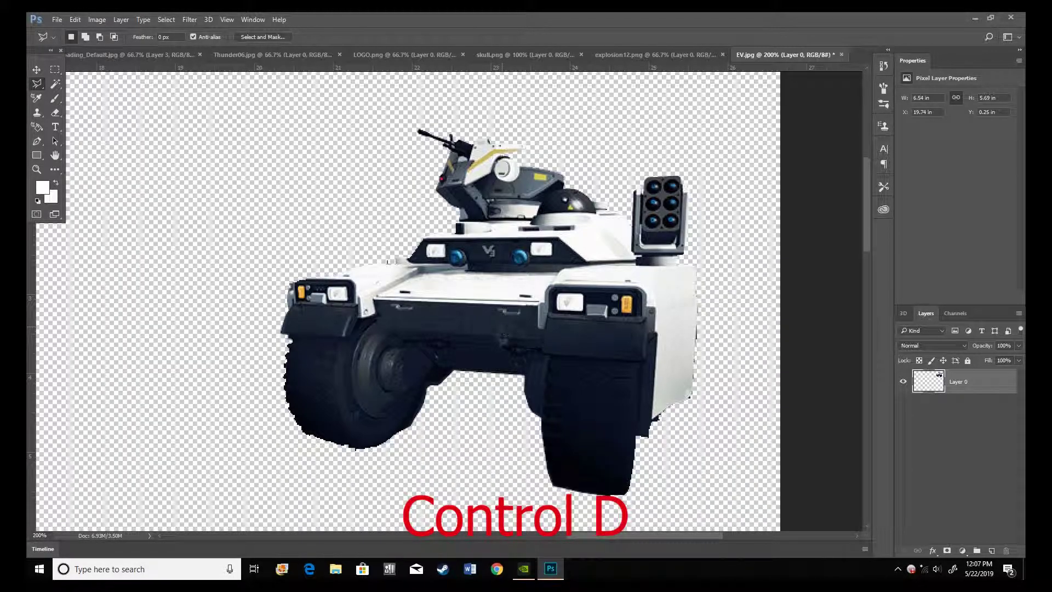
- Select a rectangle around the whole cut-out vehicle and copy it
{"action": "left_click", "coordinate": [57, 69]}
{"action": "left_click_drag", "start_coordinate": [251, 109], "coordinate": [706, 501]}
{"action": "key", "text": "ctrl+c"}
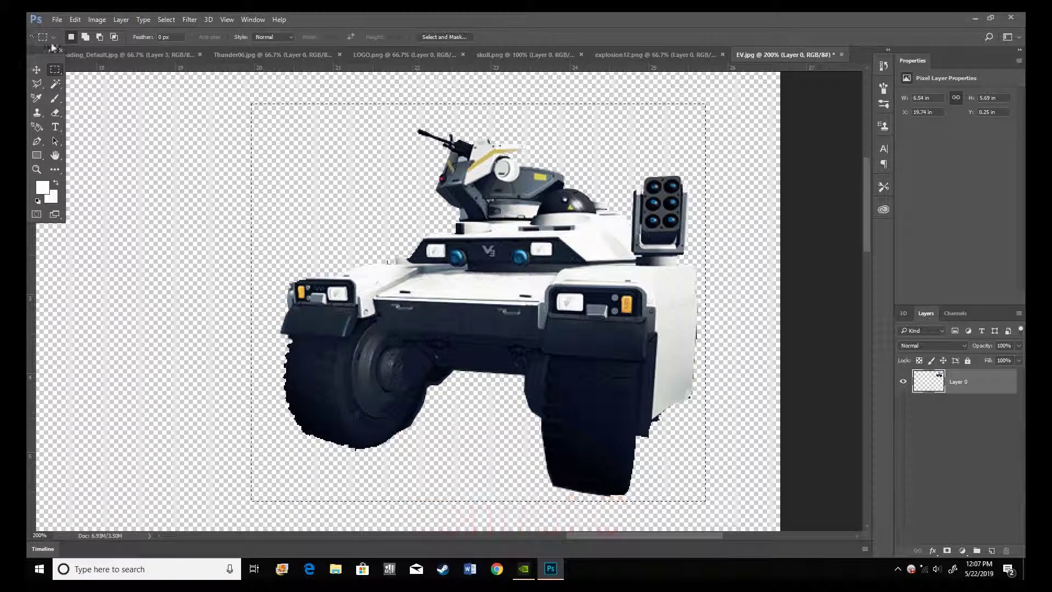
- Paste the cut-out vehicle into the Dirty Bomb thumbnail and move it down to the bottom
{"action": "left_click", "coordinate": [81, 52]}
{"action": "key", "text": "ctrl+v"}
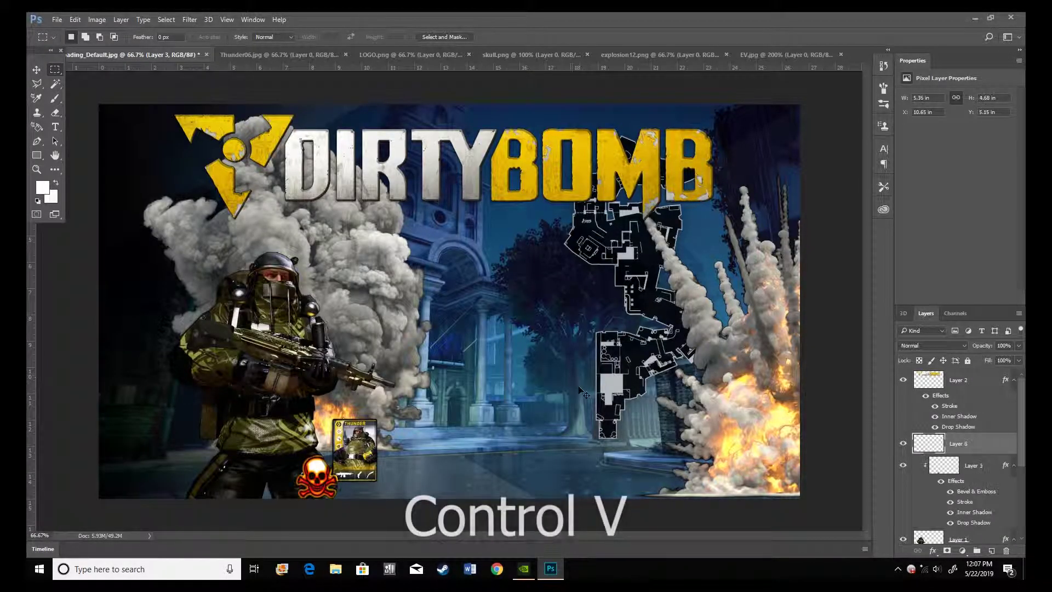
{"action": "key", "text": "v"}
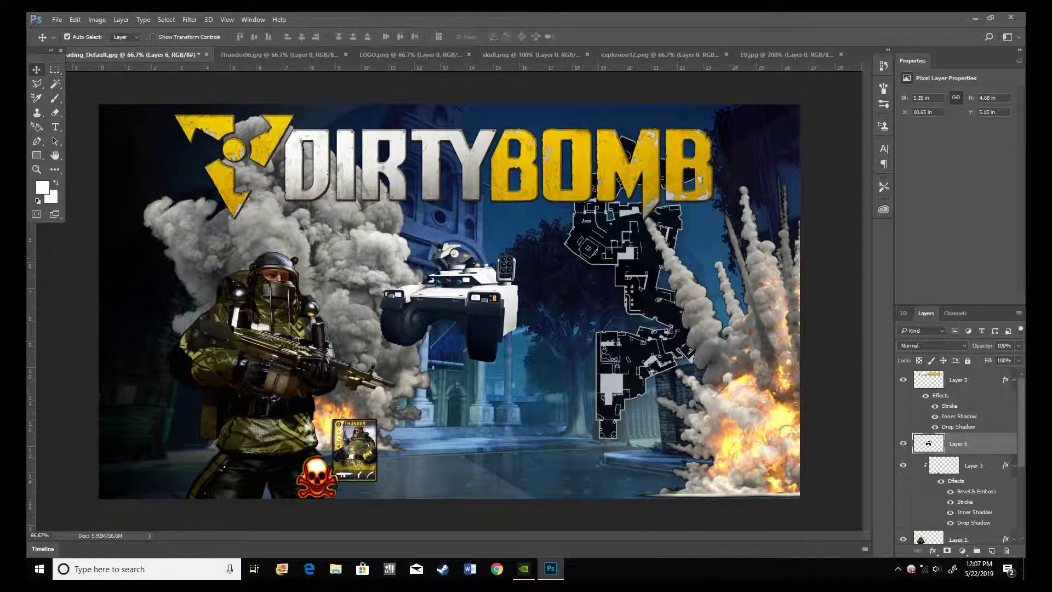
{"action": "left_click_drag", "start_coordinate": [470, 305], "coordinate": [608, 429]}
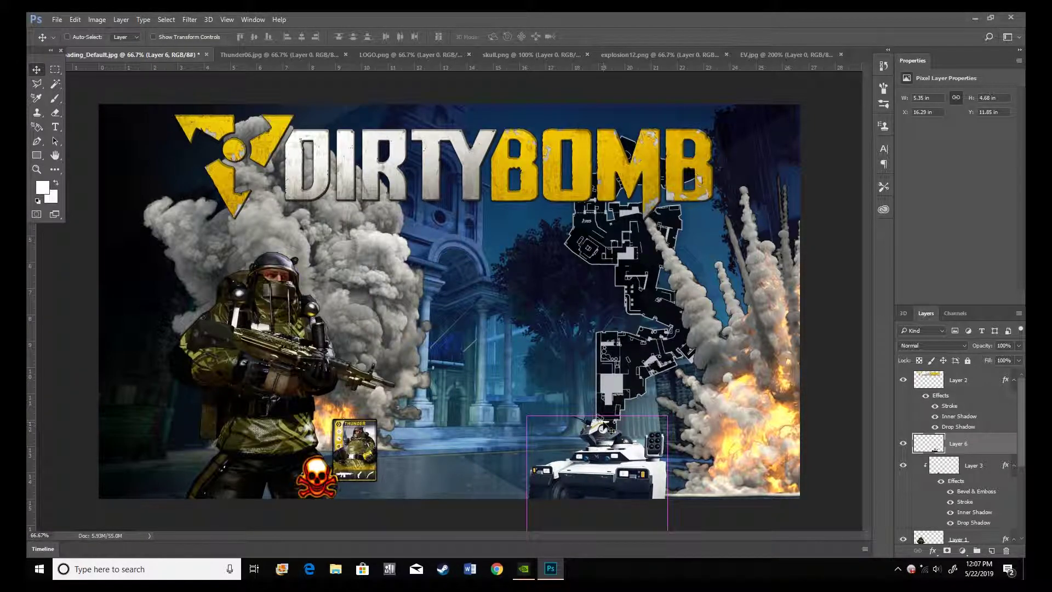
- Enlarge the tank to about 178% with Free Transform and shift it left into place
{"action": "key", "text": "ctrl+t"}
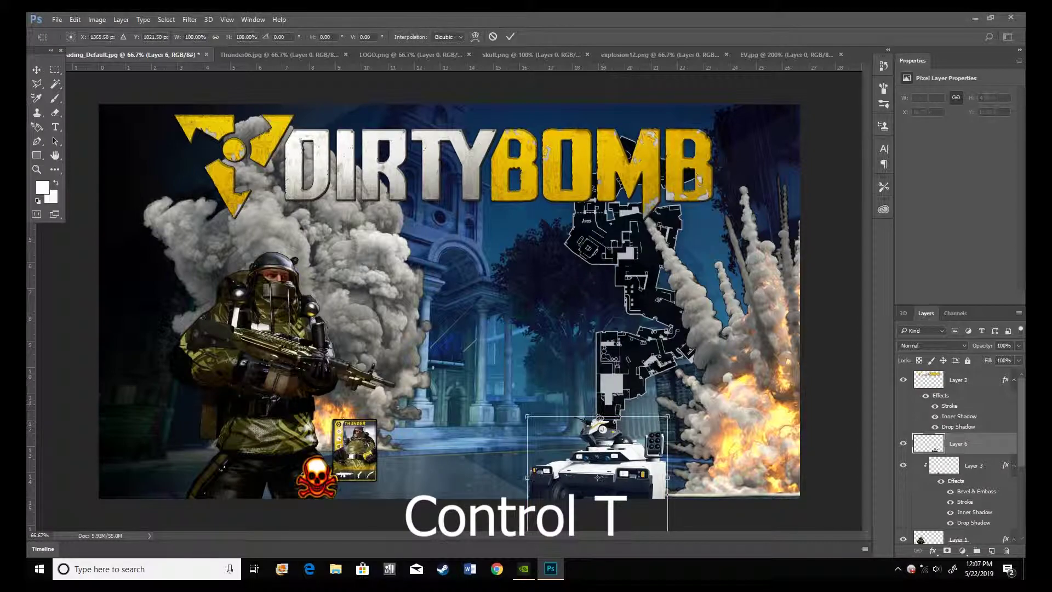
{"action": "left_click_drag", "start_coordinate": [668, 416], "coordinate": [792, 308]}
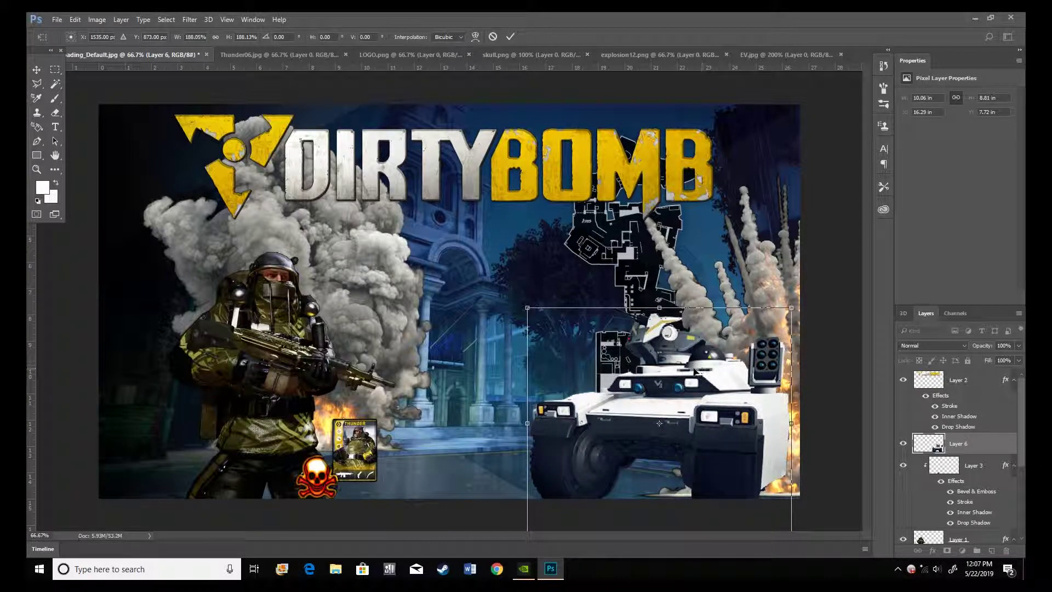
{"action": "left_click_drag", "start_coordinate": [695, 372], "coordinate": [625, 415]}
{"action": "key", "text": "Return"}
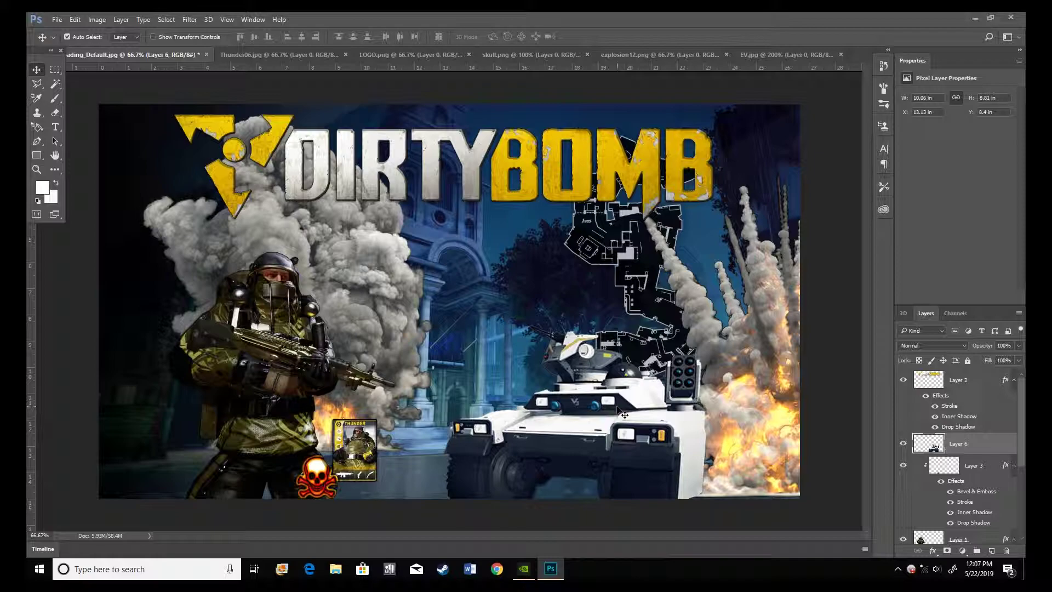
- Give the tank layer (Layer 6) Drop Shadow, Inner Shadow and Stroke styles, leaving Bevel & Emboss off
{"action": "double_click", "coordinate": [981, 446]}
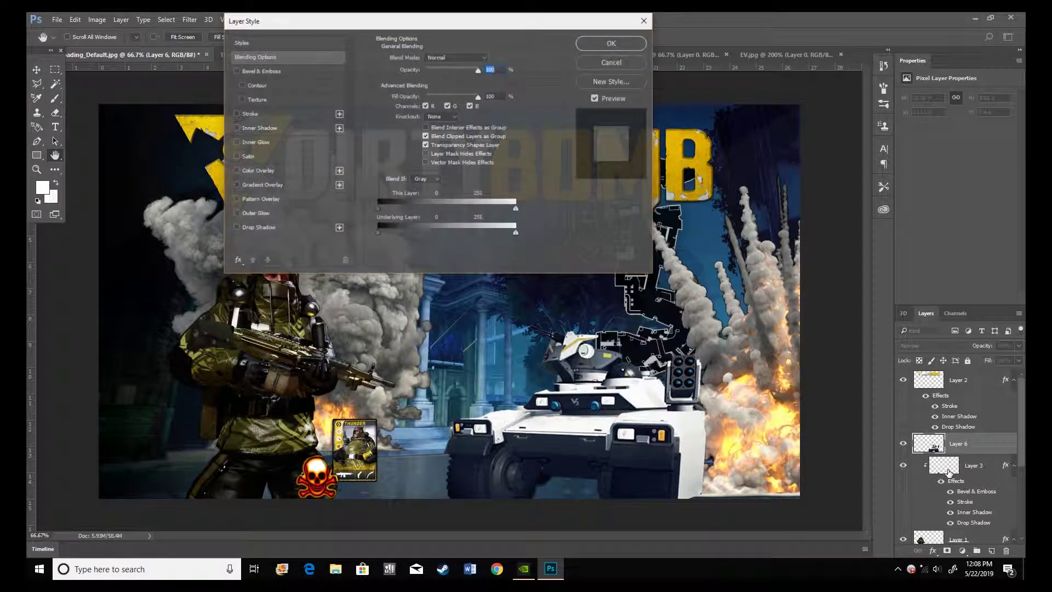
{"action": "left_click", "coordinate": [236, 228]}
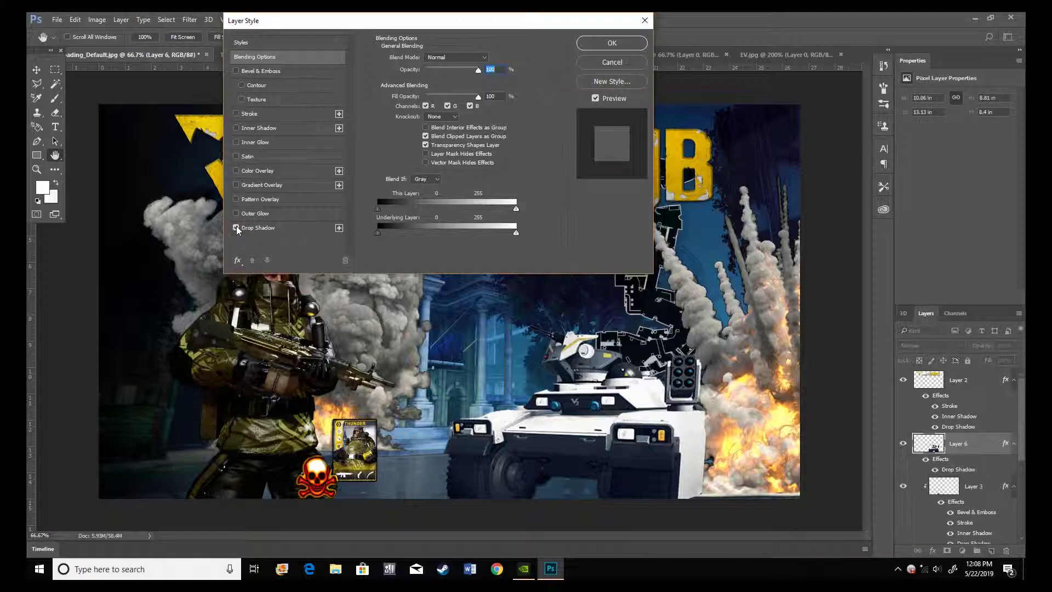
{"action": "left_click", "coordinate": [236, 128]}
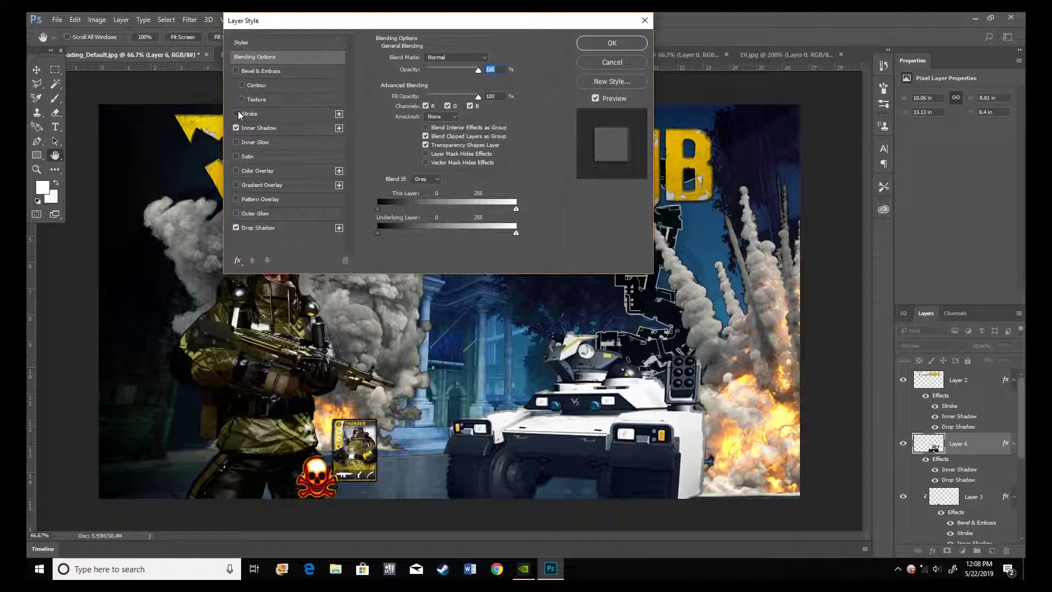
{"action": "left_click", "coordinate": [237, 114]}
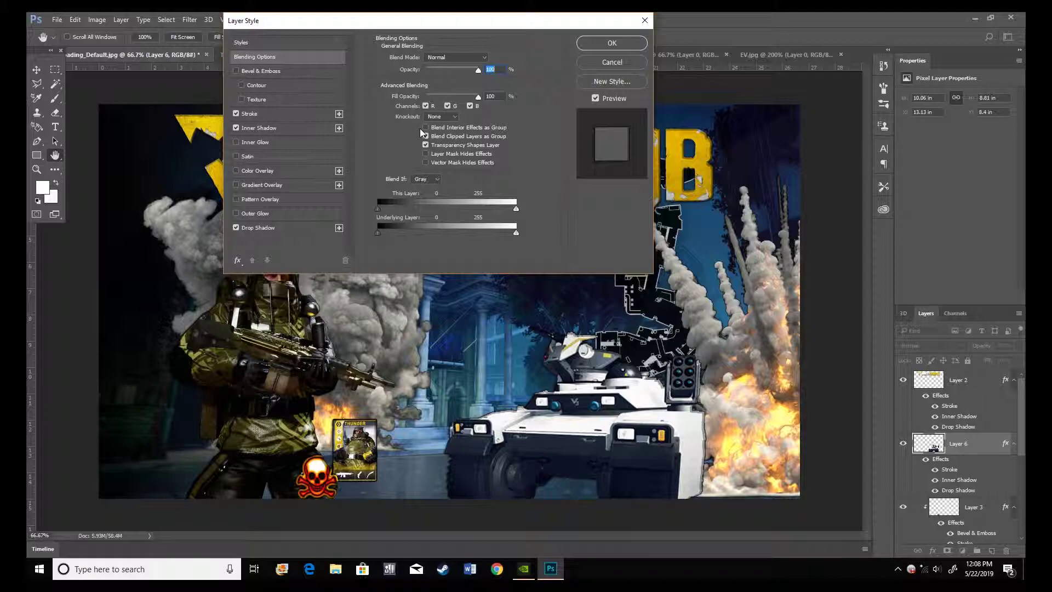
{"action": "left_click", "coordinate": [236, 71]}
{"action": "left_click", "coordinate": [237, 71]}
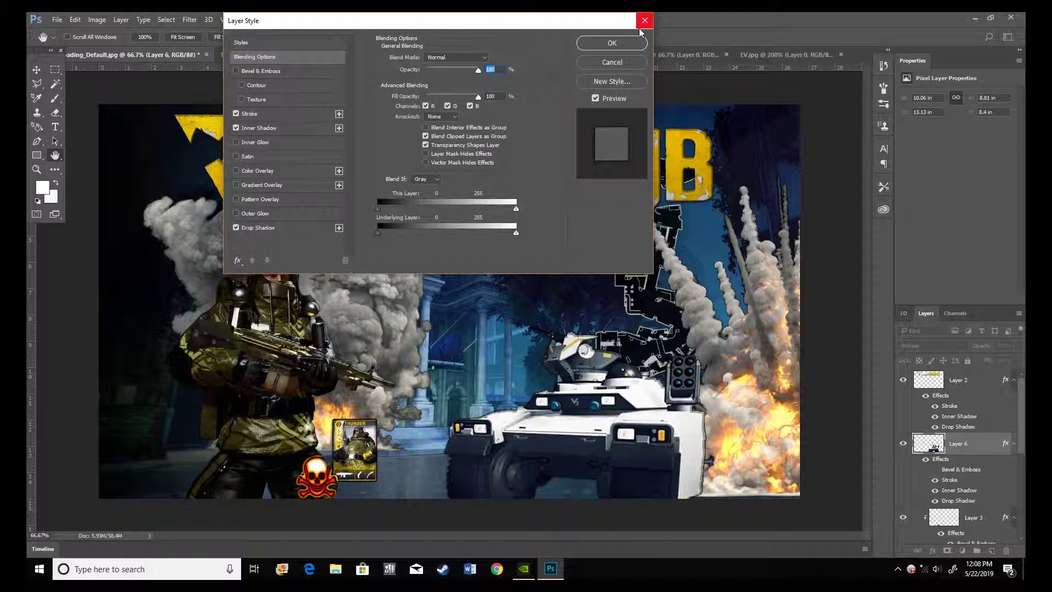
{"action": "left_click", "coordinate": [608, 43]}
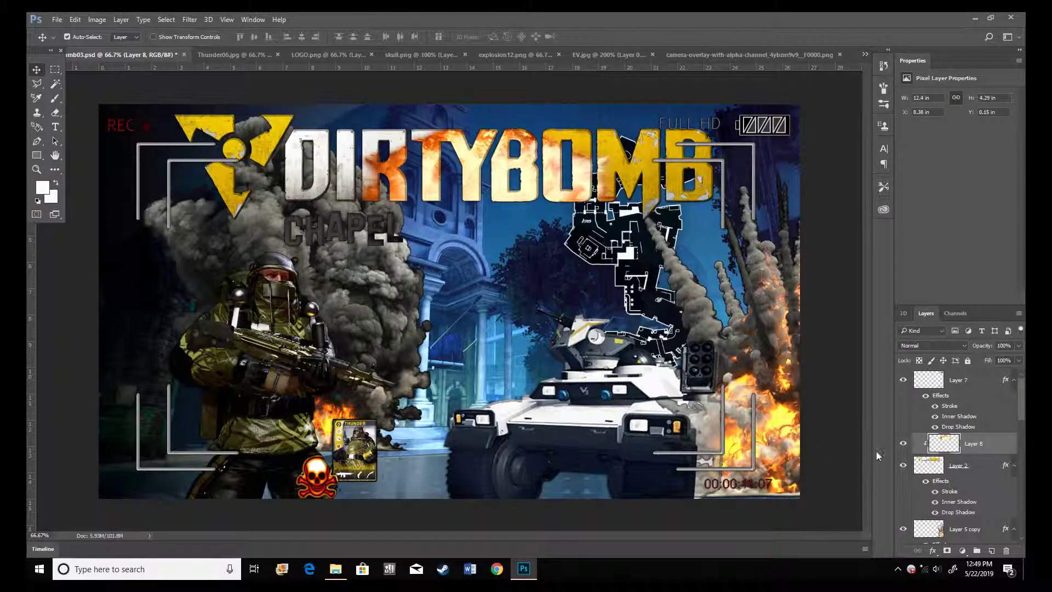
{"action": "scroll", "coordinate": [936, 419], "scroll_direction": "down", "scroll_amount": 2}
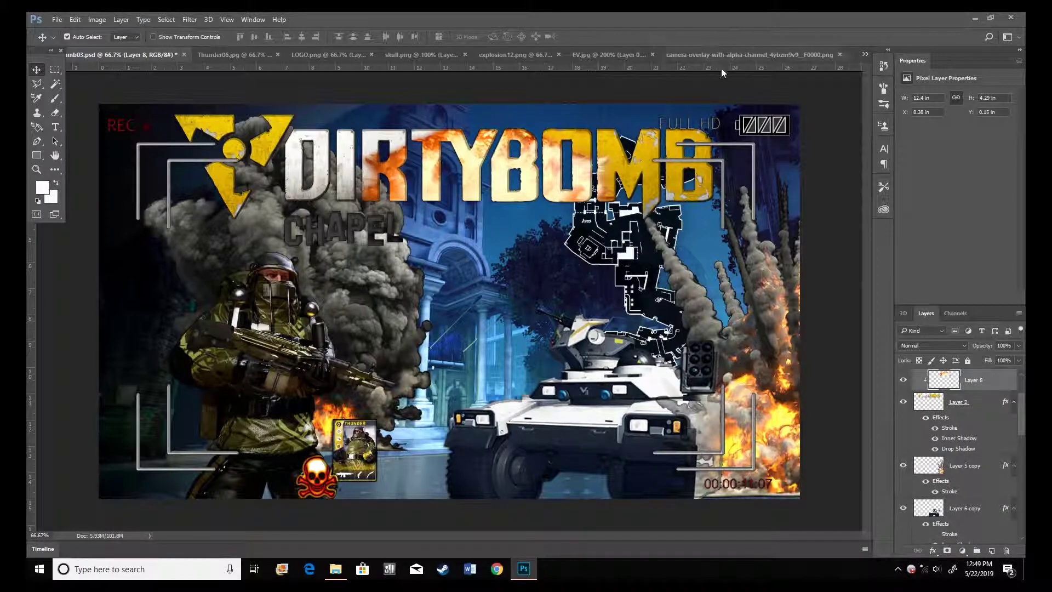
{"action": "left_click", "coordinate": [715, 53]}
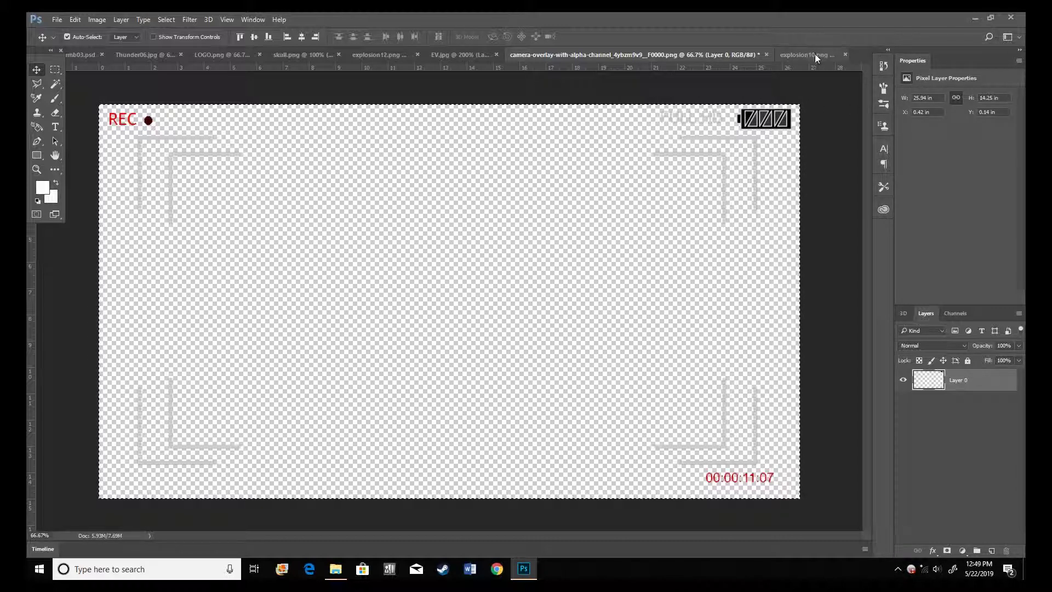
{"action": "left_click", "coordinate": [77, 54]}
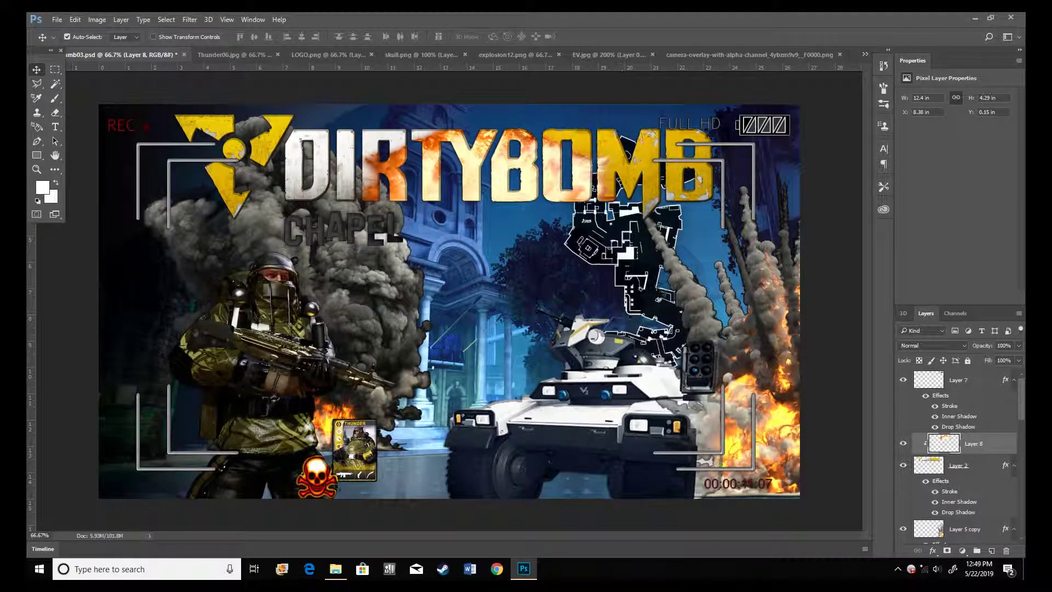
{"action": "left_click", "coordinate": [751, 153]}
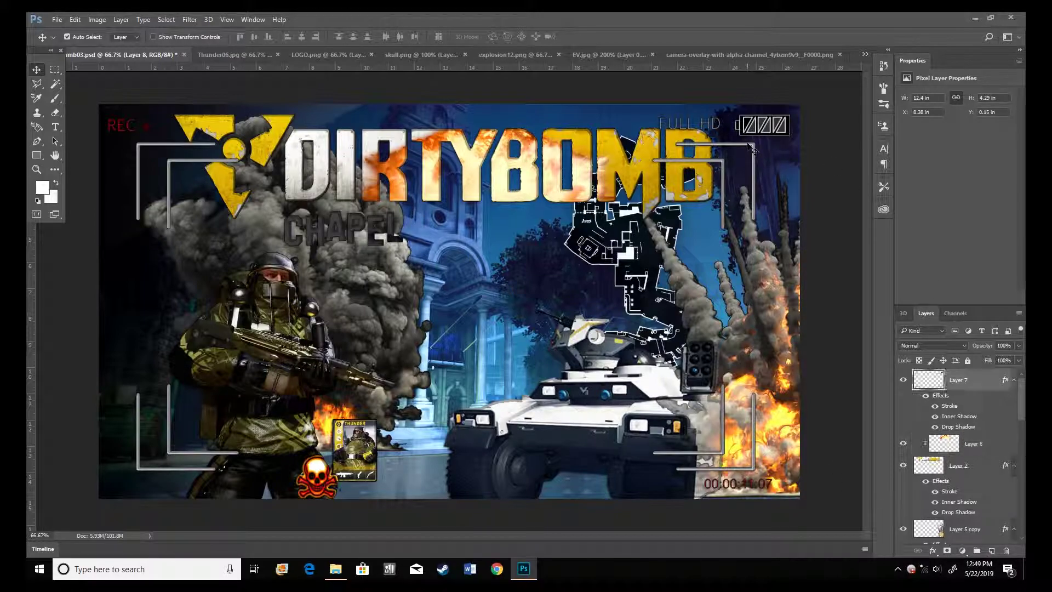
{"action": "left_click", "coordinate": [903, 381]}
{"action": "left_click", "coordinate": [903, 465]}
{"action": "left_click", "coordinate": [903, 465]}
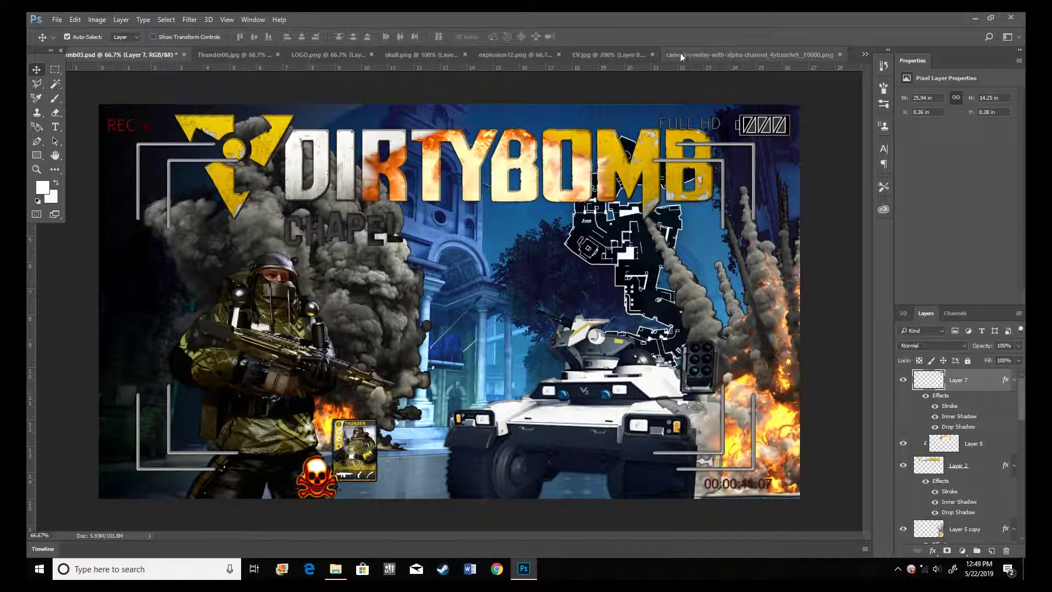
{"action": "left_click", "coordinate": [501, 55]}
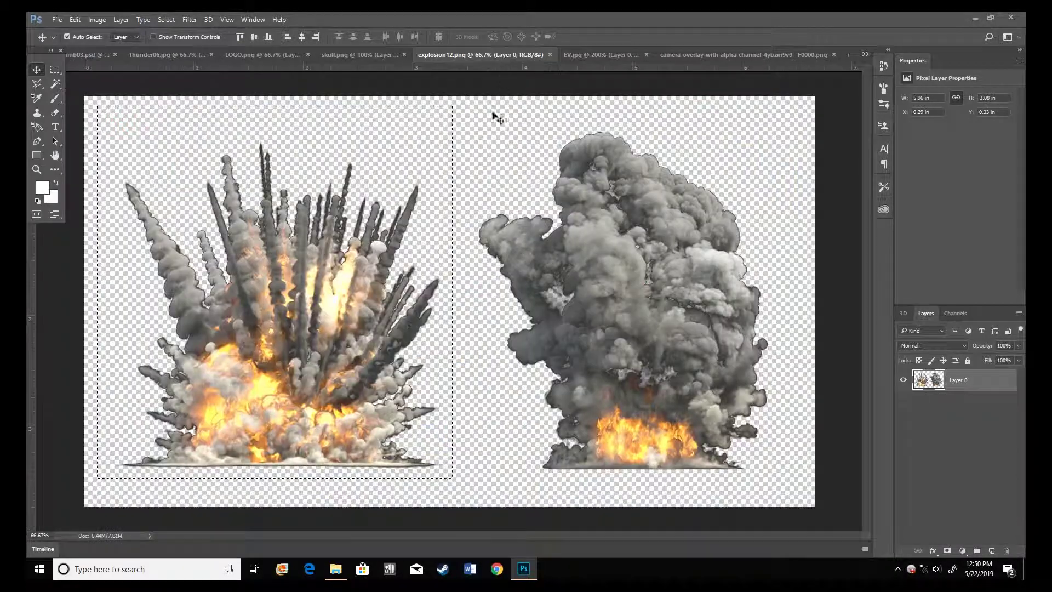
{"action": "left_click", "coordinate": [582, 53]}
{"action": "left_click", "coordinate": [722, 56]}
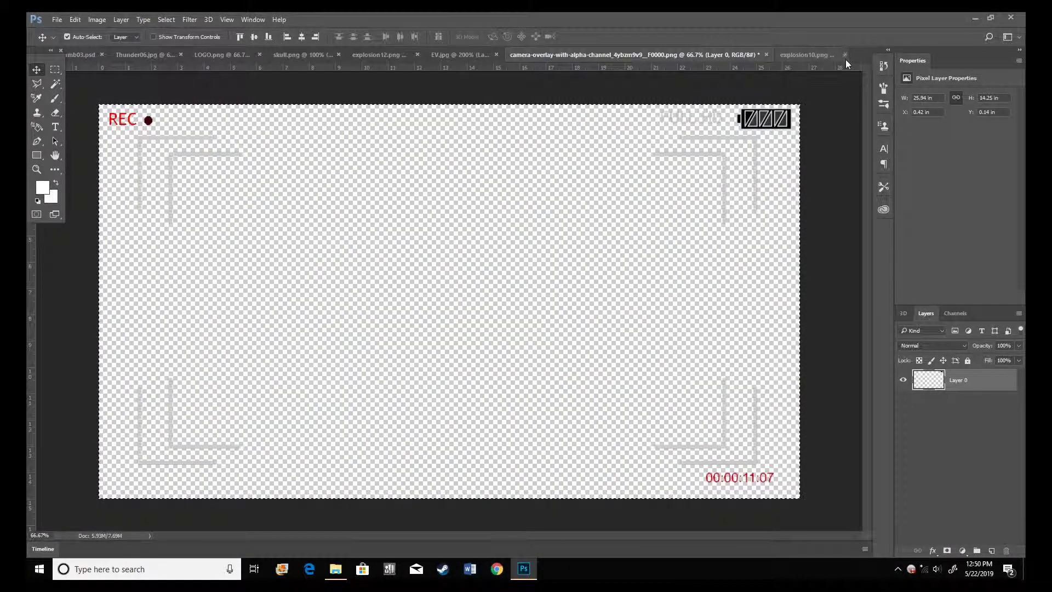
{"action": "left_click", "coordinate": [817, 55]}
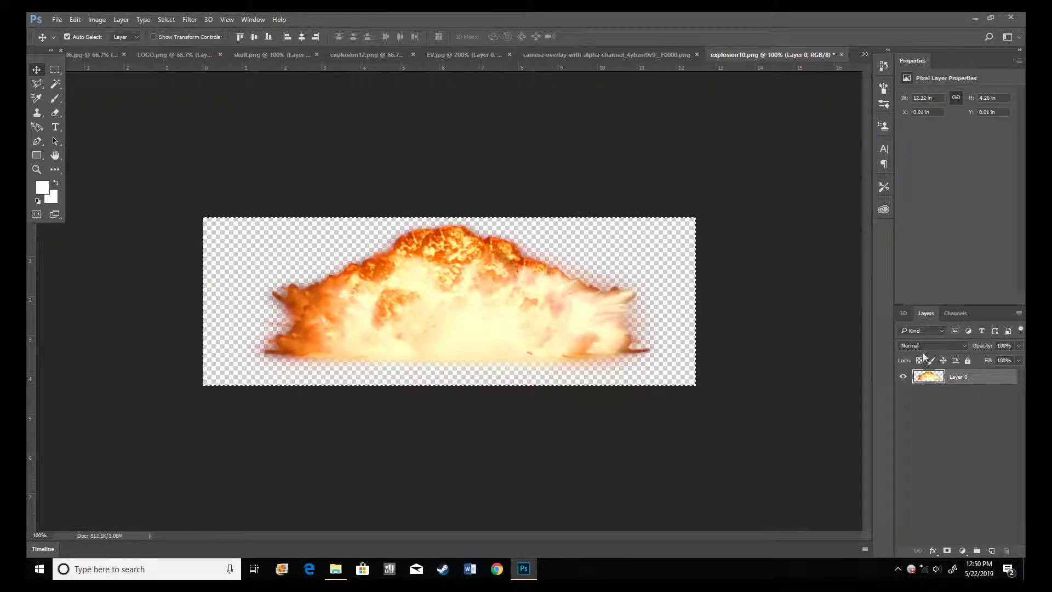
{"action": "left_click", "coordinate": [88, 55]}
{"action": "left_click", "coordinate": [79, 56]}
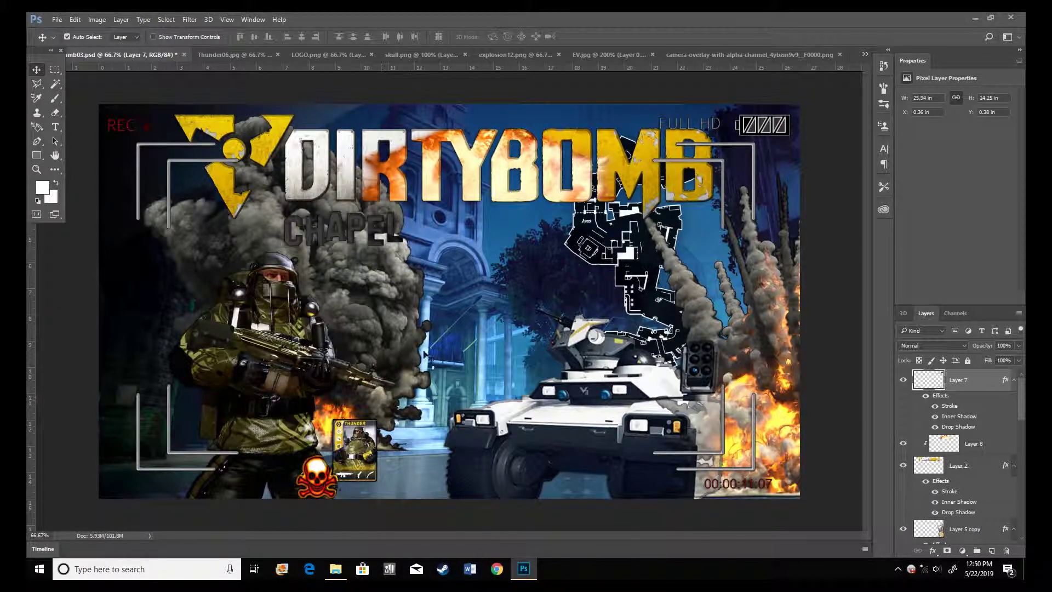
- Check the smoke layers Layer 4 copy and Layer 5 copy, hiding then showing Layer 5 copy
{"action": "left_click", "coordinate": [379, 338]}
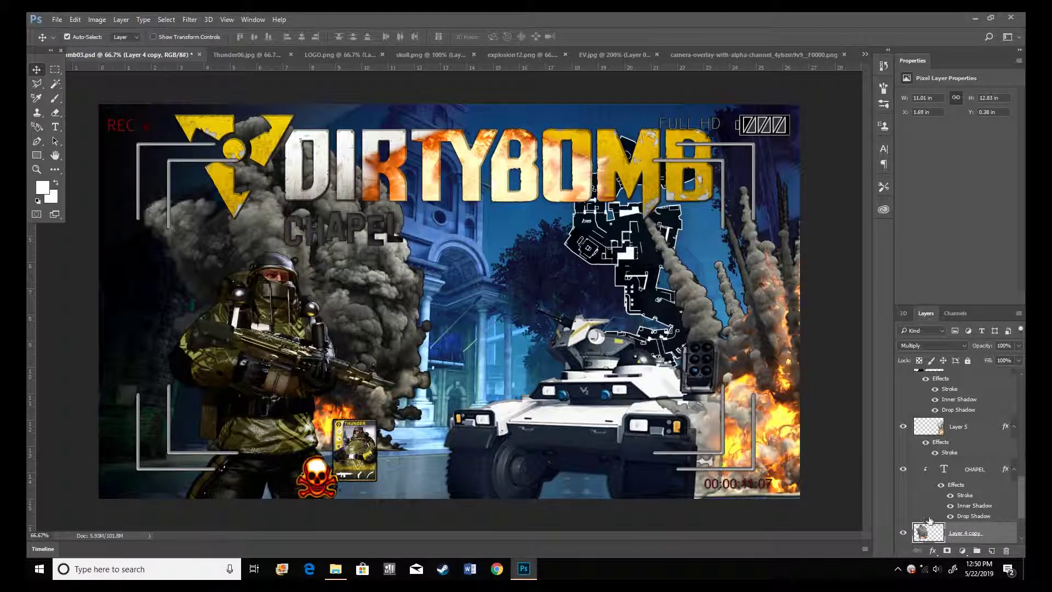
{"action": "scroll", "coordinate": [929, 519], "scroll_direction": "down", "scroll_amount": 2}
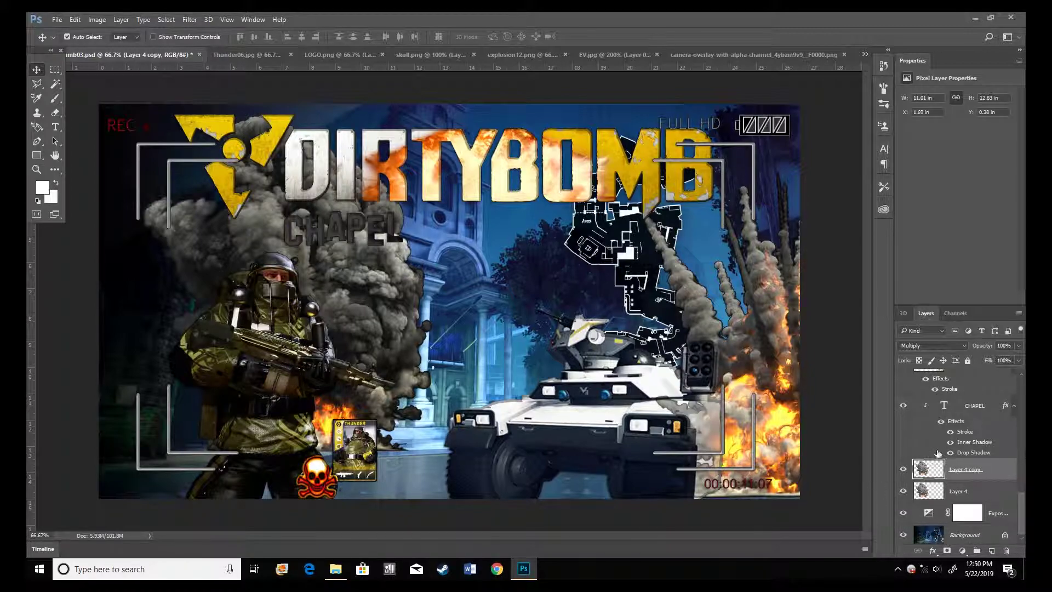
{"action": "left_click", "coordinate": [792, 448]}
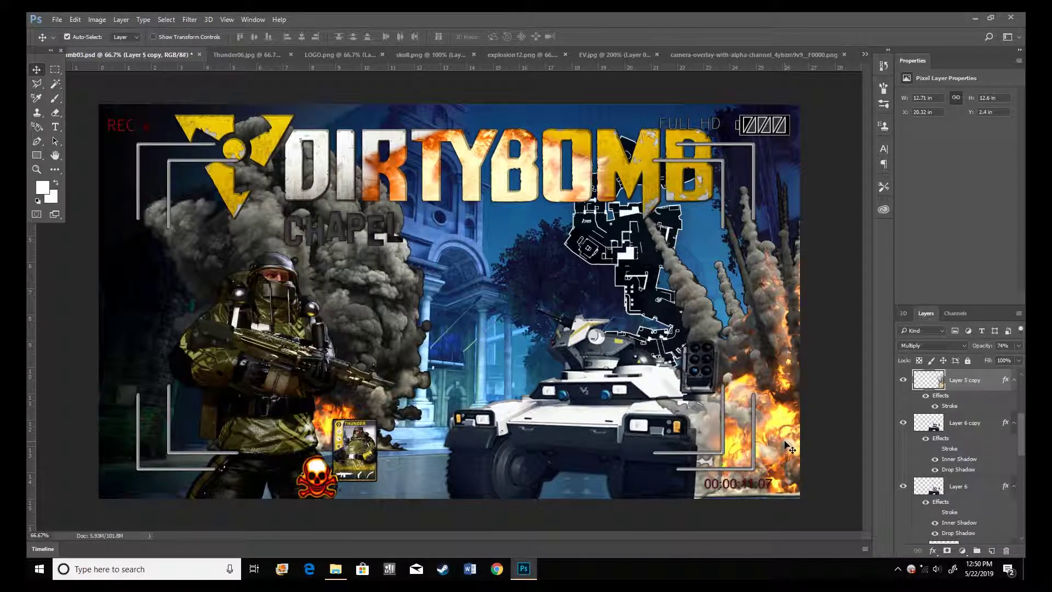
{"action": "left_click", "coordinate": [903, 380]}
{"action": "left_click", "coordinate": [902, 380]}
- Go through the tank layers, then select the CHAPEL text layer and take the Horizontal Type Tool
{"action": "left_click", "coordinate": [639, 405]}
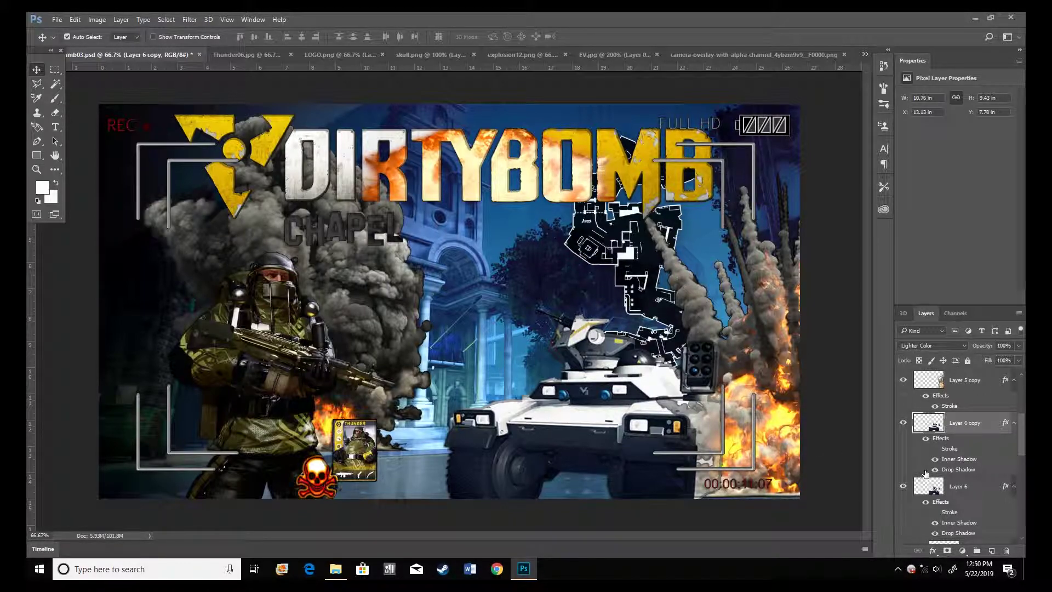
{"action": "left_click", "coordinate": [936, 488]}
{"action": "left_click", "coordinate": [936, 488]}
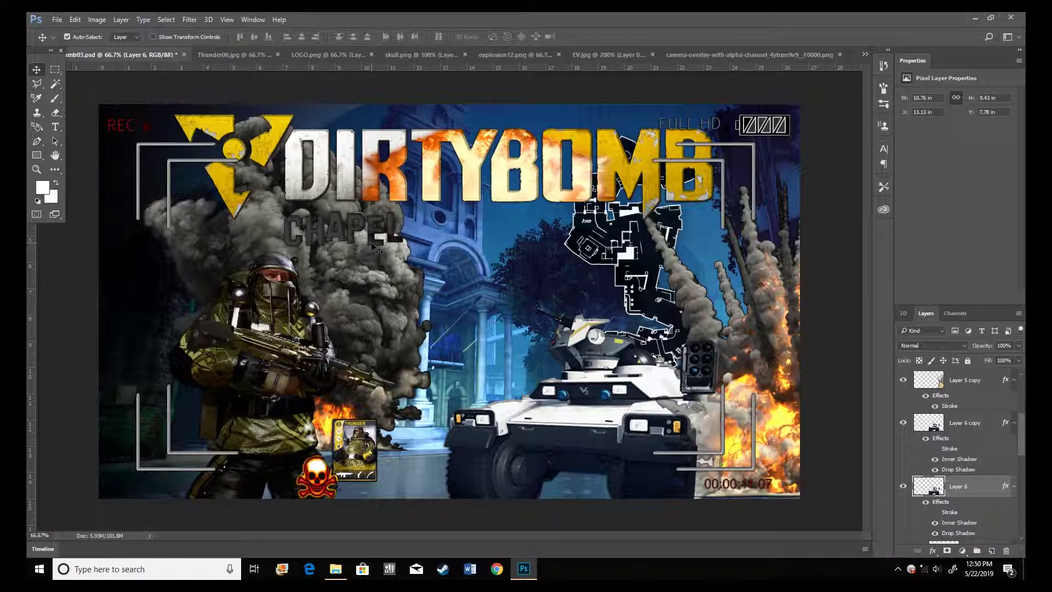
{"action": "left_click", "coordinate": [345, 234]}
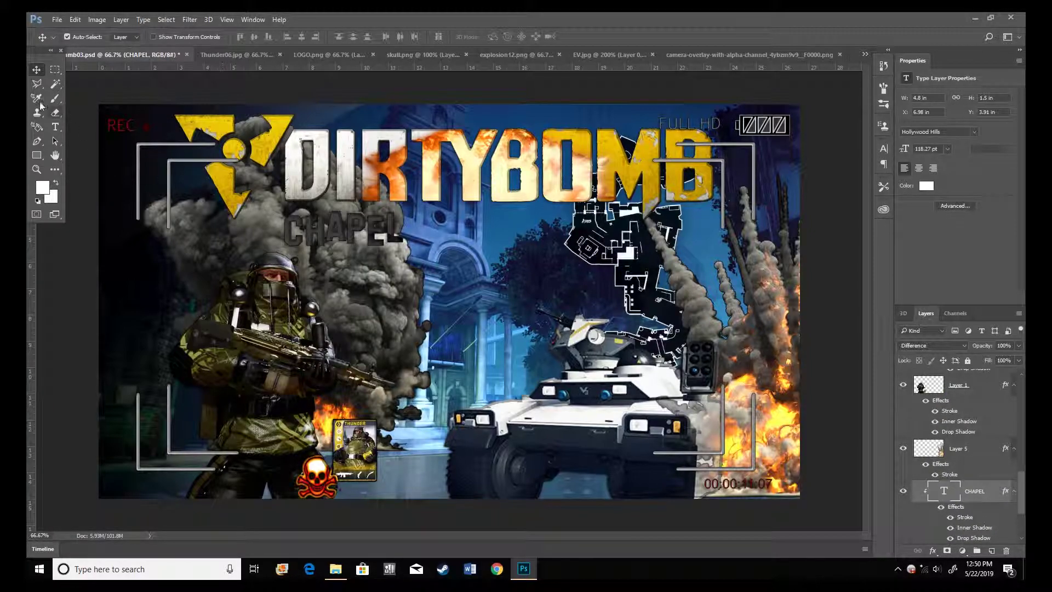
{"action": "left_click", "coordinate": [54, 126]}
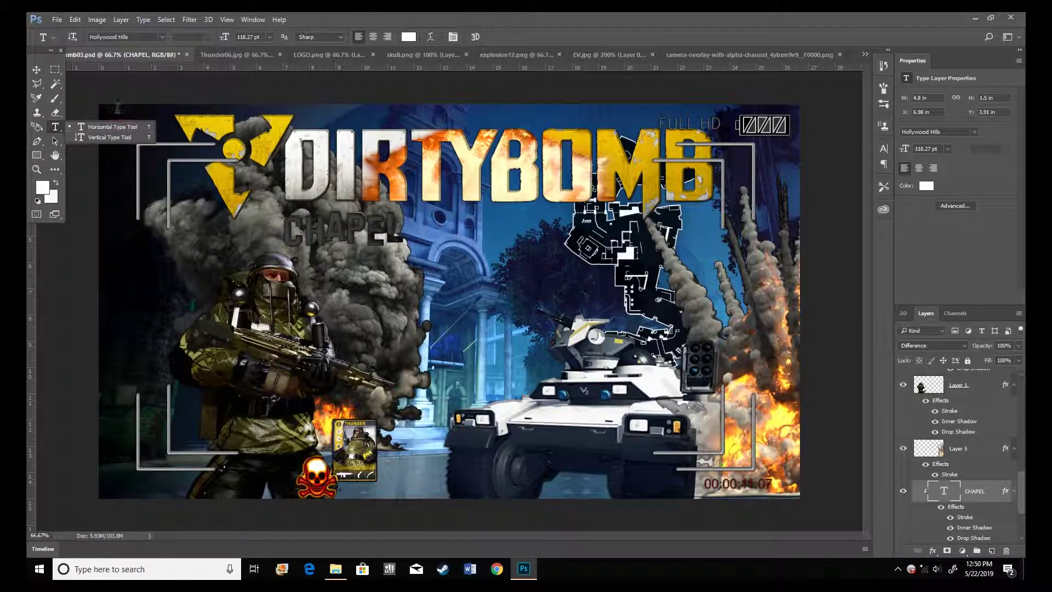
- Start an empty text layer, Layer 9, near the top-left of the canvas
{"action": "left_click", "coordinate": [95, 85]}
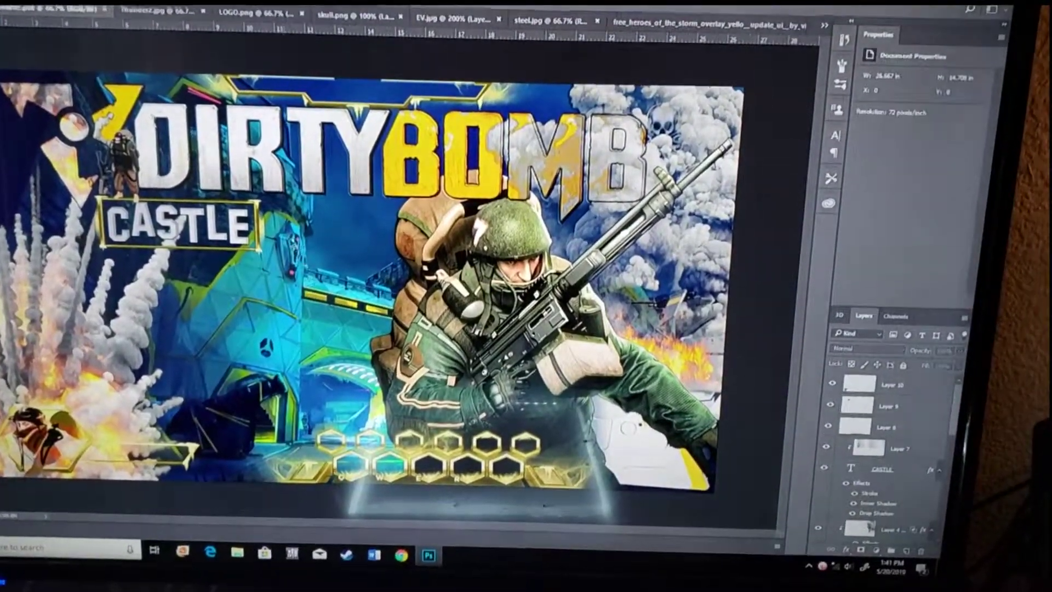
{"action": "left_click", "coordinate": [312, 181]}
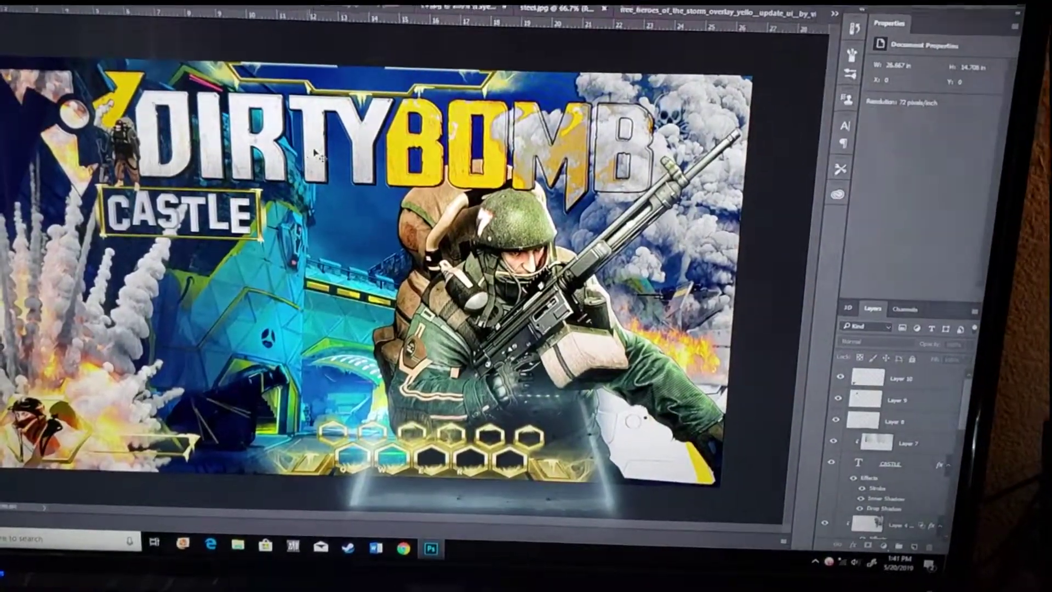